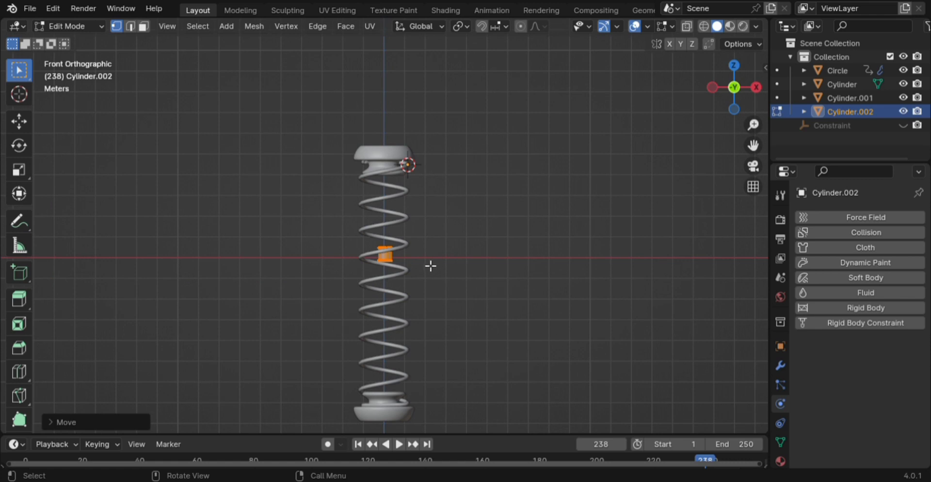
Stretch the selected small cylinder along Z and shift it down so it forms a rod spanning between the spring's two end caps
key(s)
key(z)
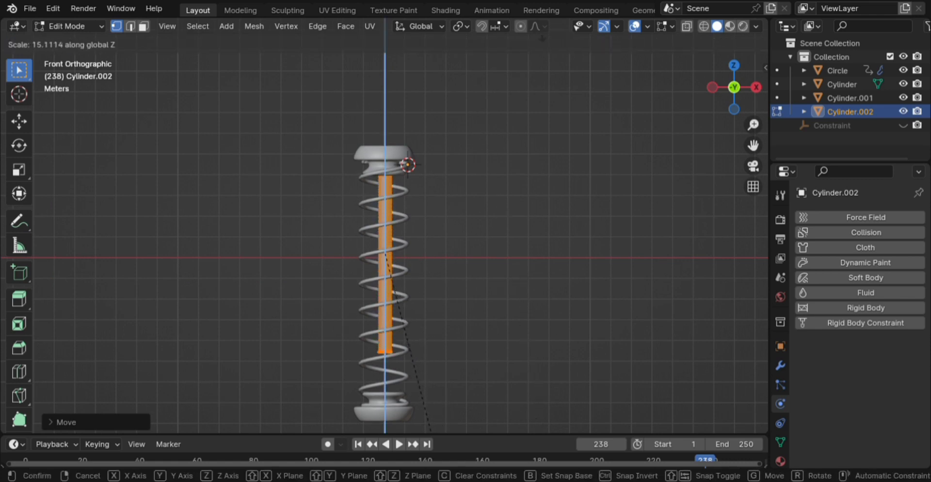
click(558, 67)
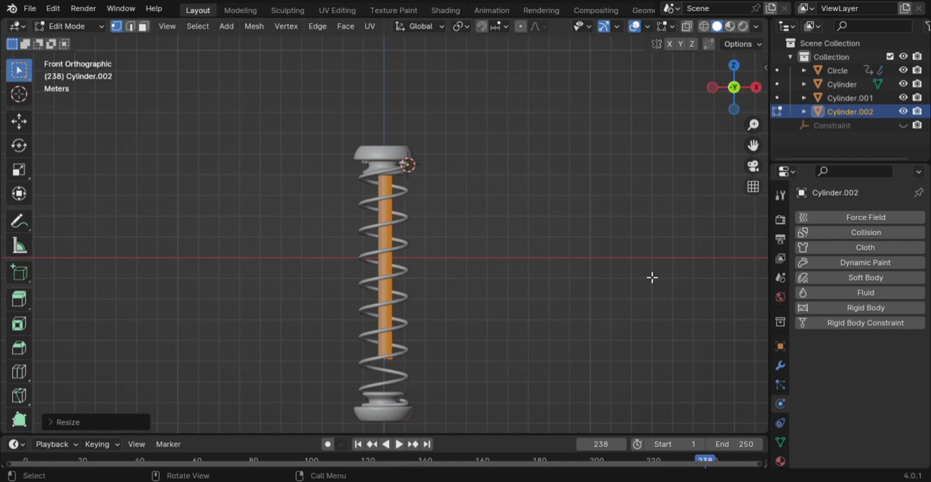
key(g)
key(z)
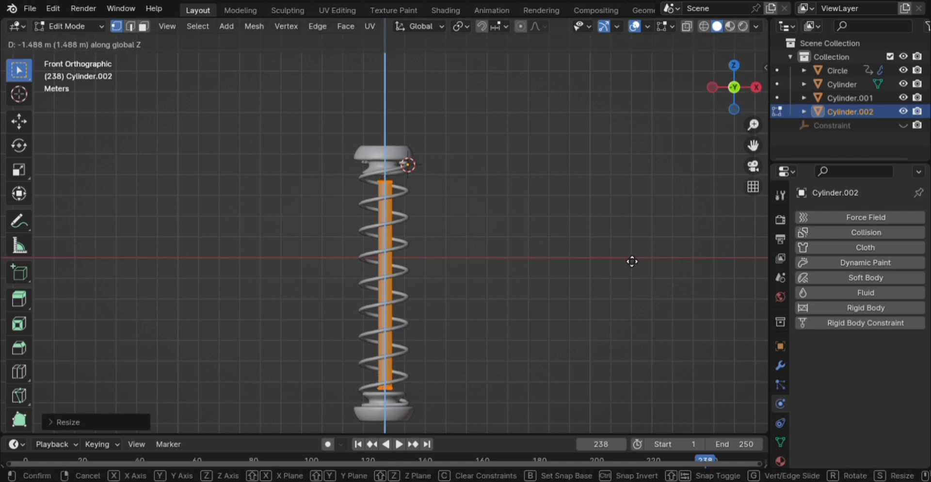
click(631, 261)
key(s)
key(z)
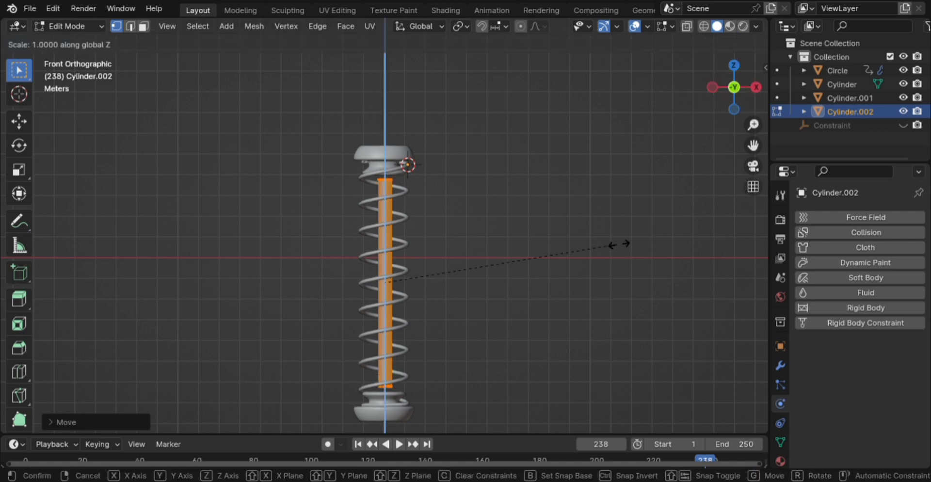
click(623, 235)
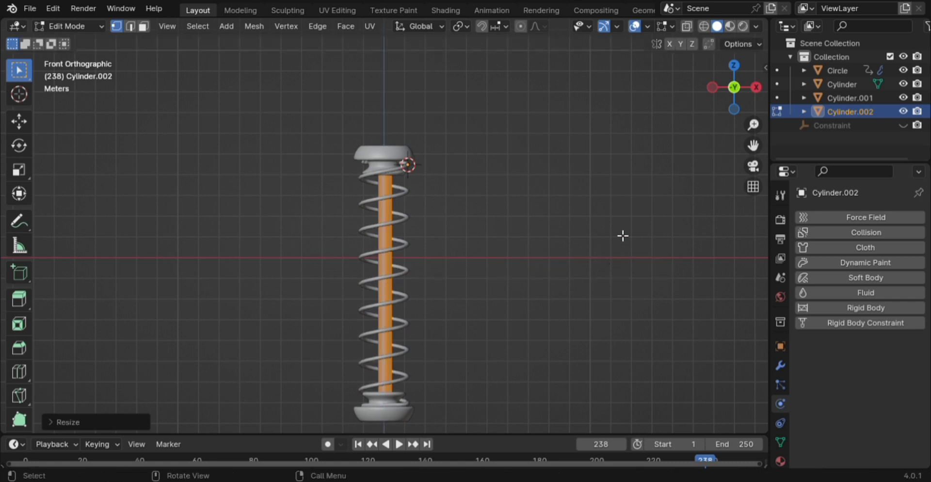
Add about 48 evenly spaced horizontal loop cuts along the full length of the central rod
scroll(586, 217, up, 7)
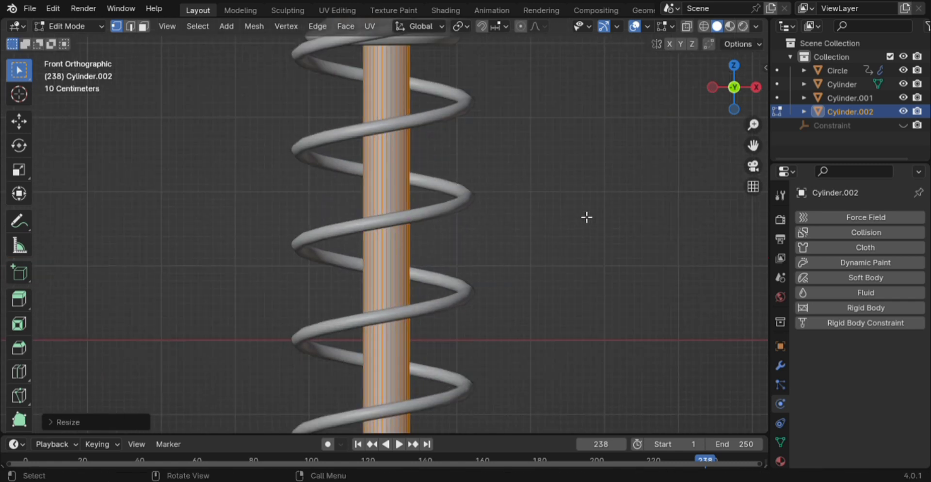
scroll(587, 217, down, 2)
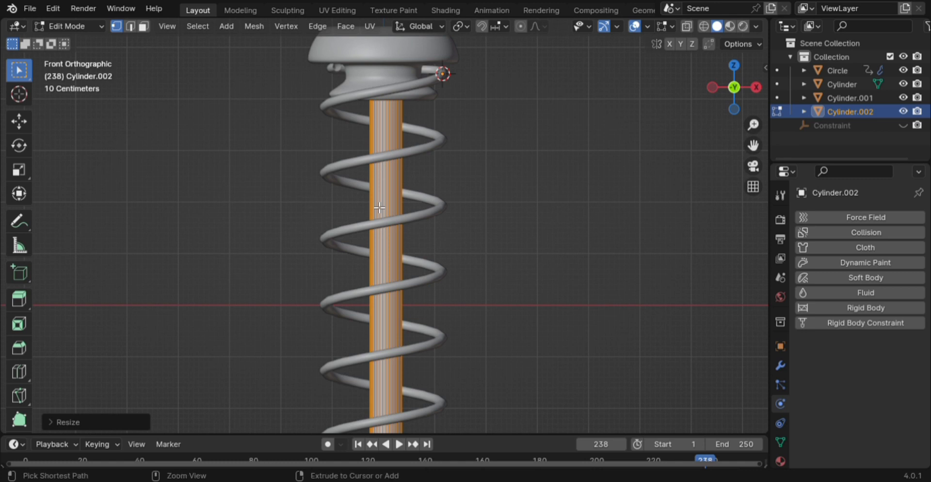
key(ctrl+r)
scroll(378, 207, up, 13)
scroll(377, 207, up, 20)
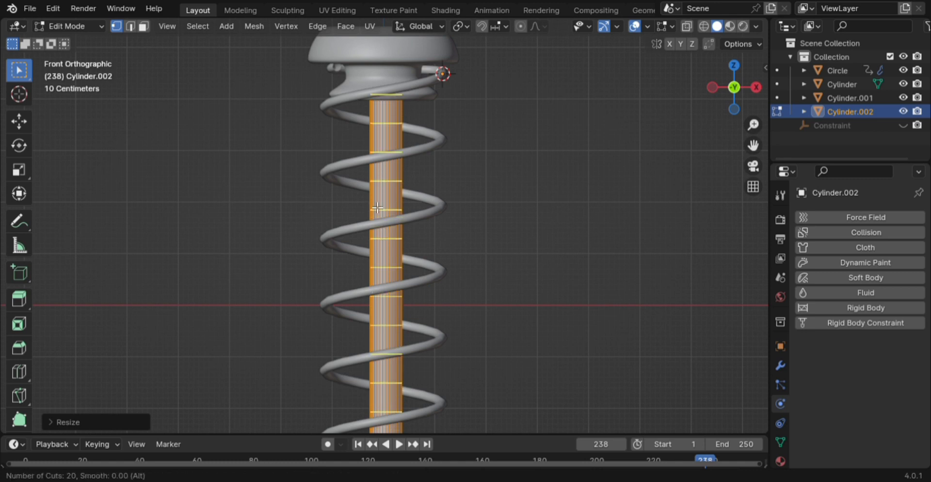
scroll(379, 204, up, 20)
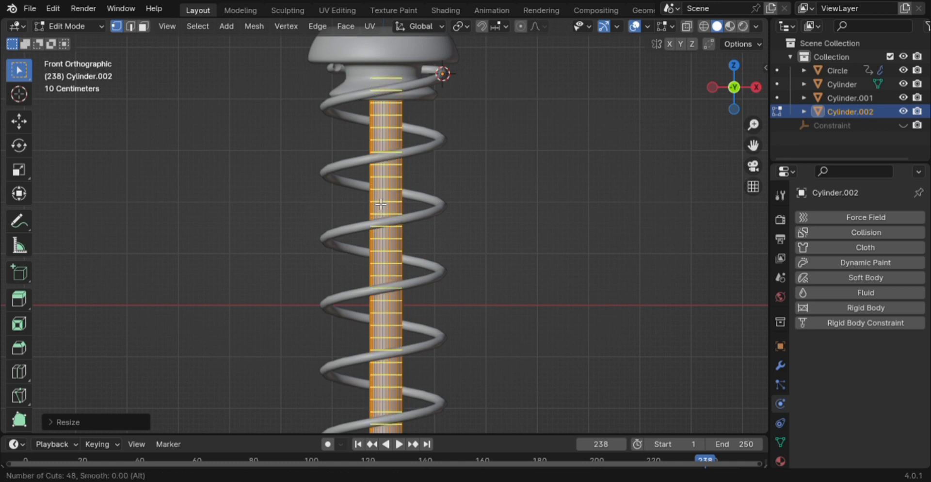
click(383, 199)
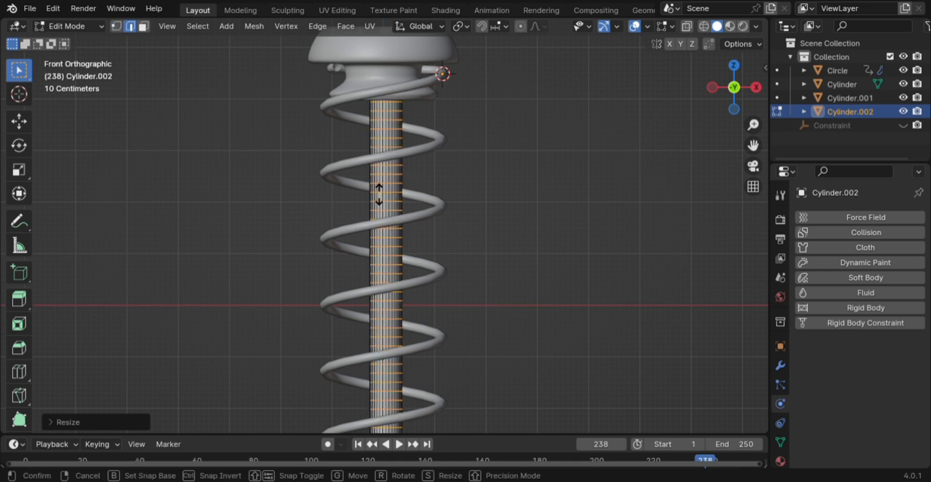
click(403, 203)
scroll(455, 199, down, 4)
shift+middle_drag(521, 233, 556, 173)
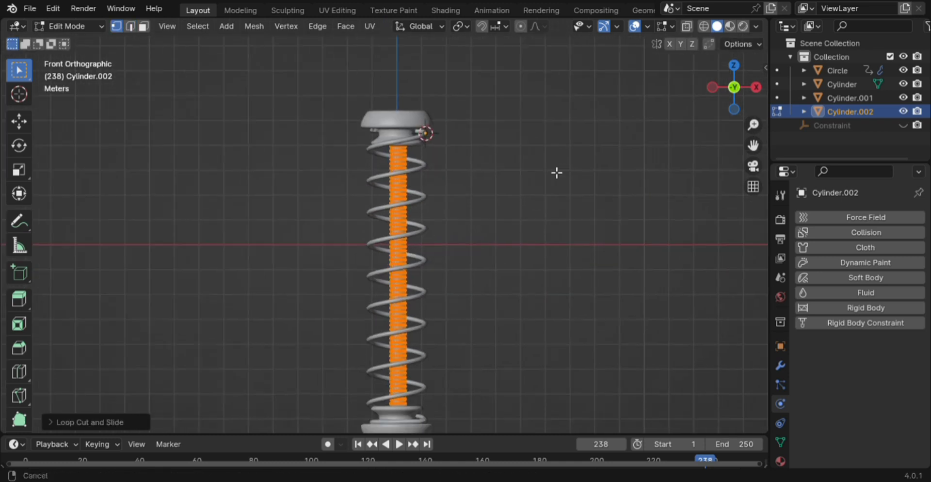
scroll(567, 160, up, 5)
shift+middle_drag(632, 180, 499, 146)
scroll(530, 166, down, 4)
key(3)
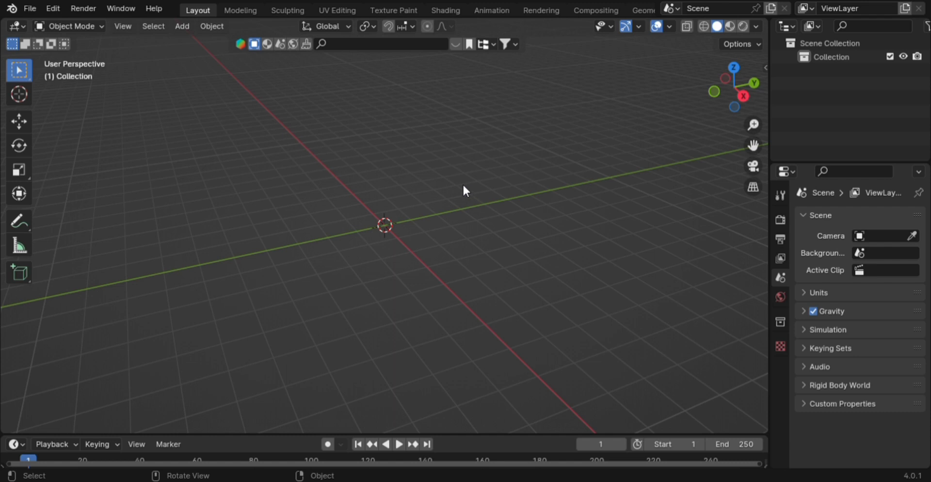
Add a cylinder mesh at the origin of the empty scene and view it from the front in Edit Mode
key(shift+a)
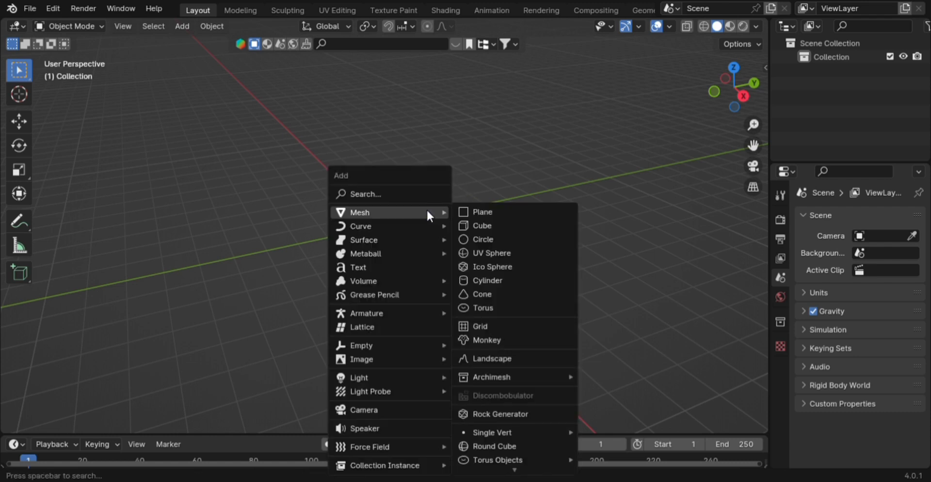
mouse_move(442, 215)
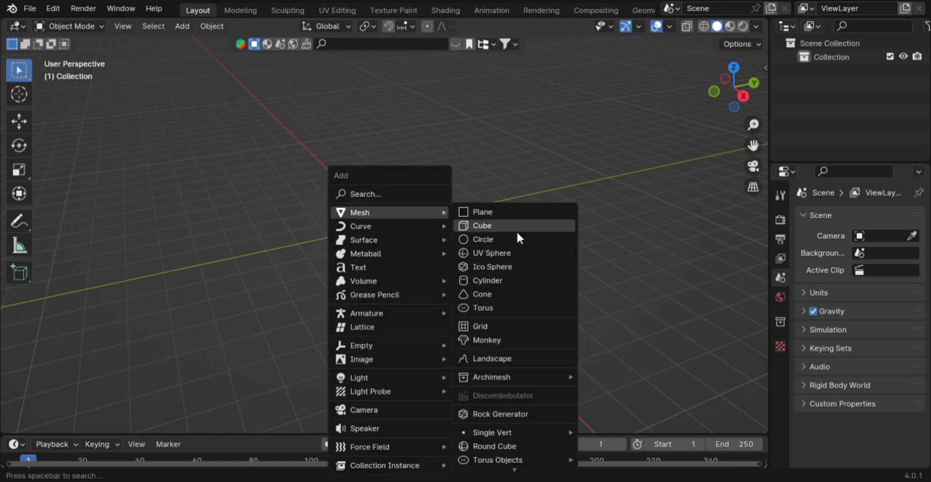
click(495, 279)
key(Tab)
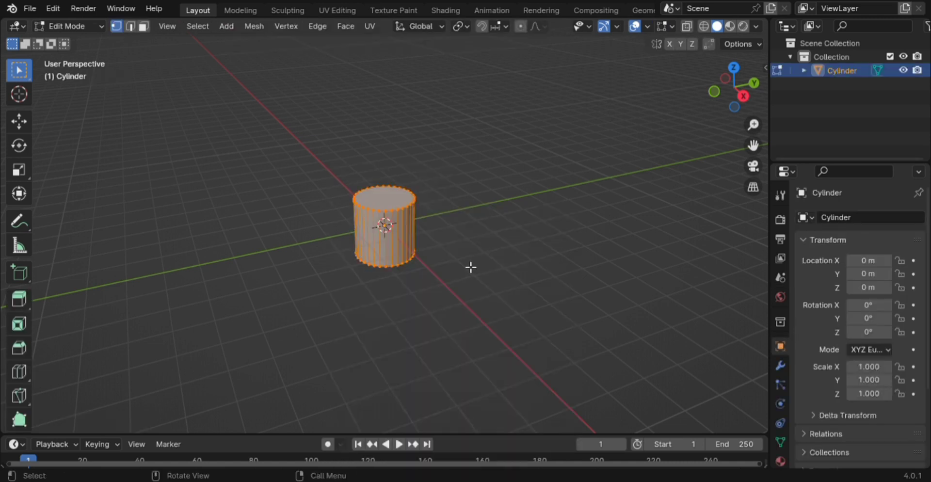
key(KP_1)
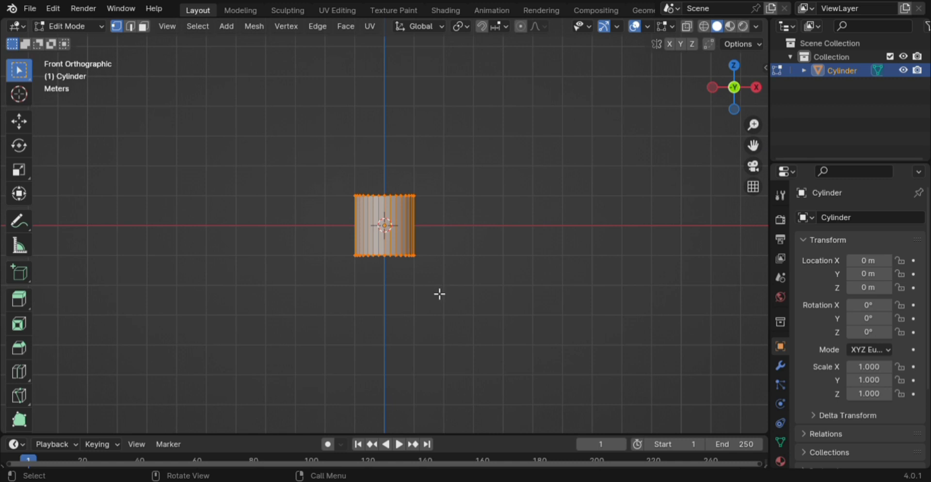
key(g)
key(z)
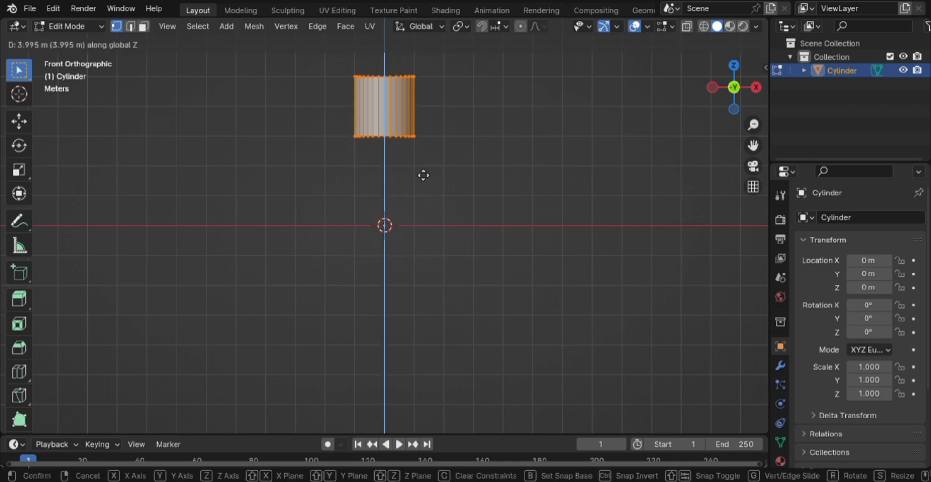
right_click(419, 177)
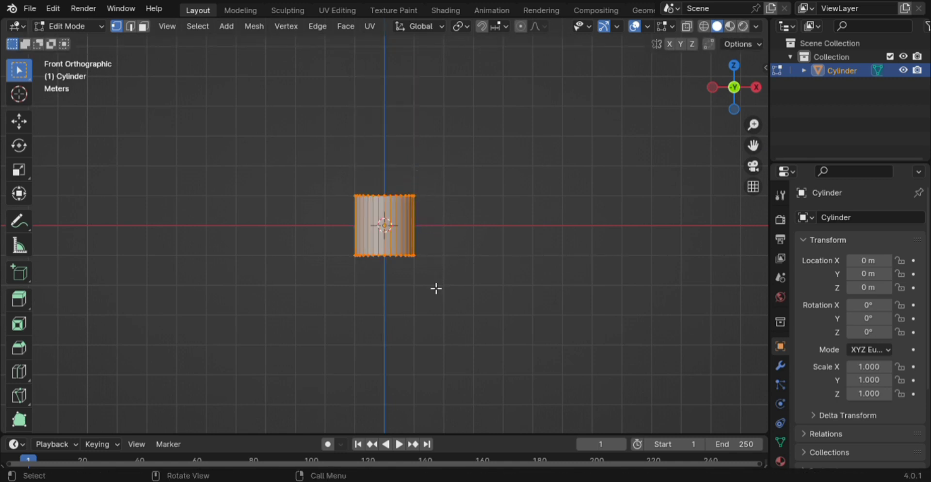
Return to Object Mode and move the cylinder up 3 m along the Z axis
key(Tab)
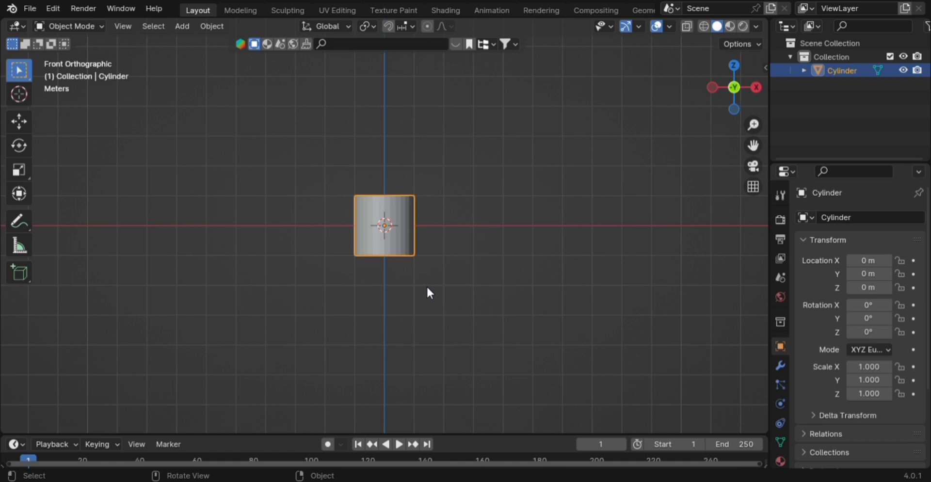
text(g)
text(z3)
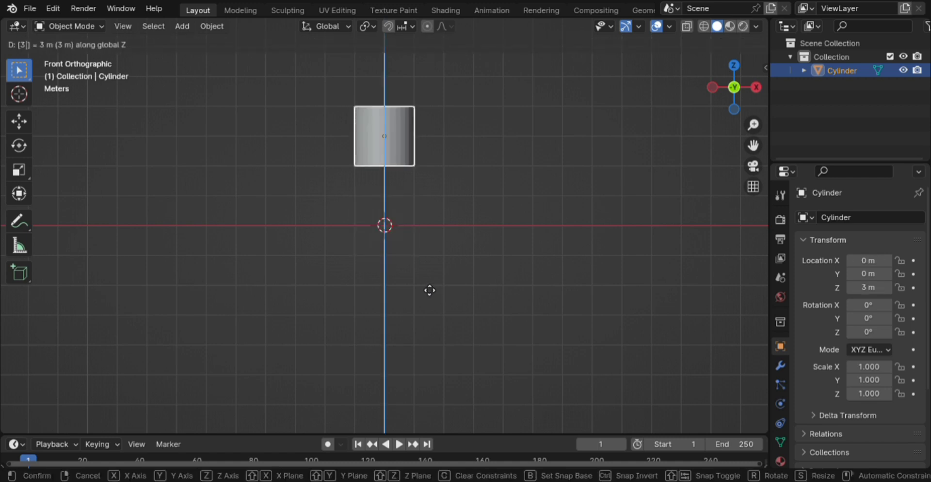
key(Return)
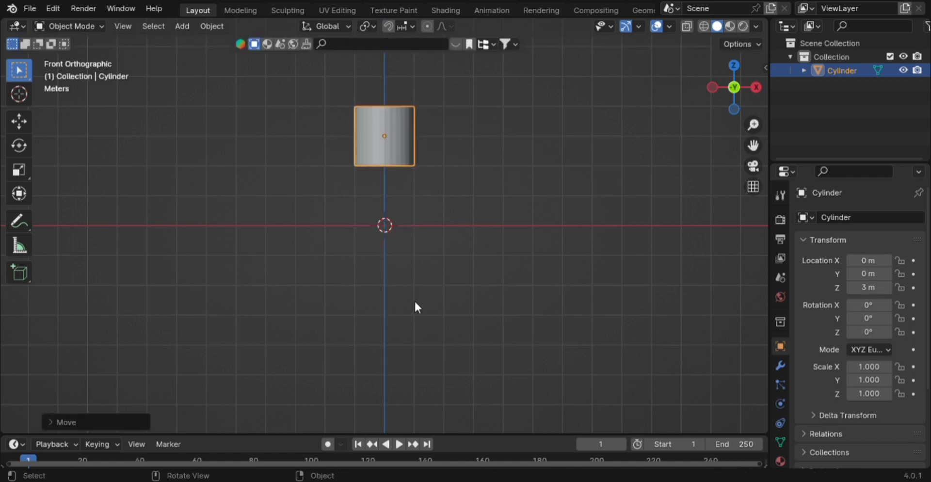
Flatten the cylinder into a disc by scaling it along Z to about 0.32
key(s)
key(z)
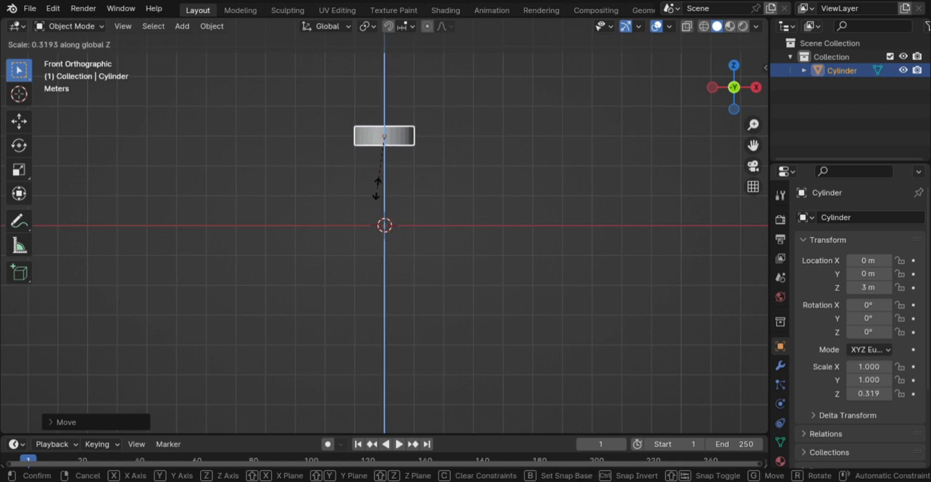
click(385, 190)
Inset the disc's bottom face in Edit Mode to a concentric circle slightly over half the disc's diameter
scroll(446, 148, up, 5)
shift+middle_drag(462, 149, 502, 386)
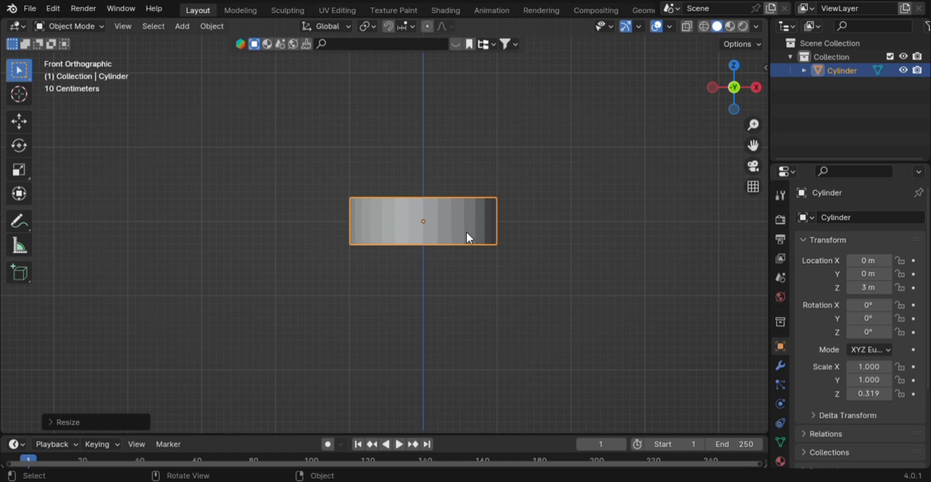
key(Tab)
mouse_move(474, 245)
middle_down()
mouse_move(465, 222)
mouse_move(473, 253)
middle_up()
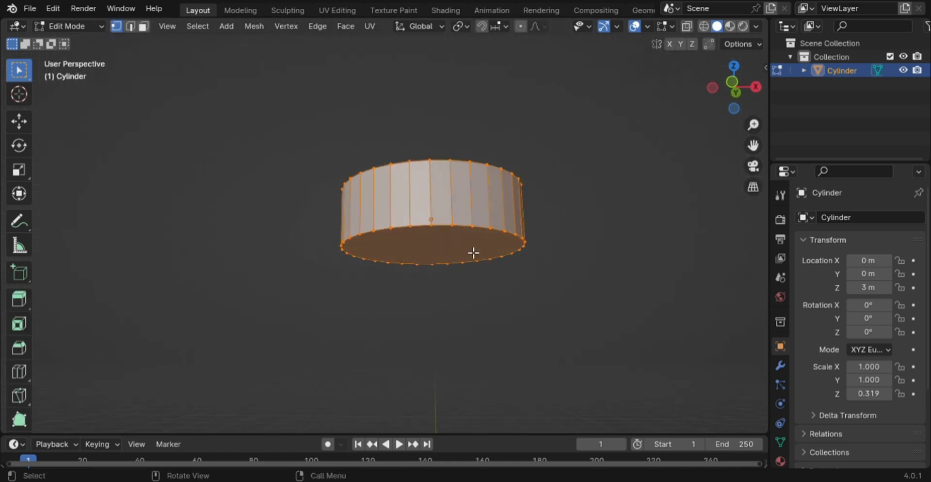
key(3)
click(473, 253)
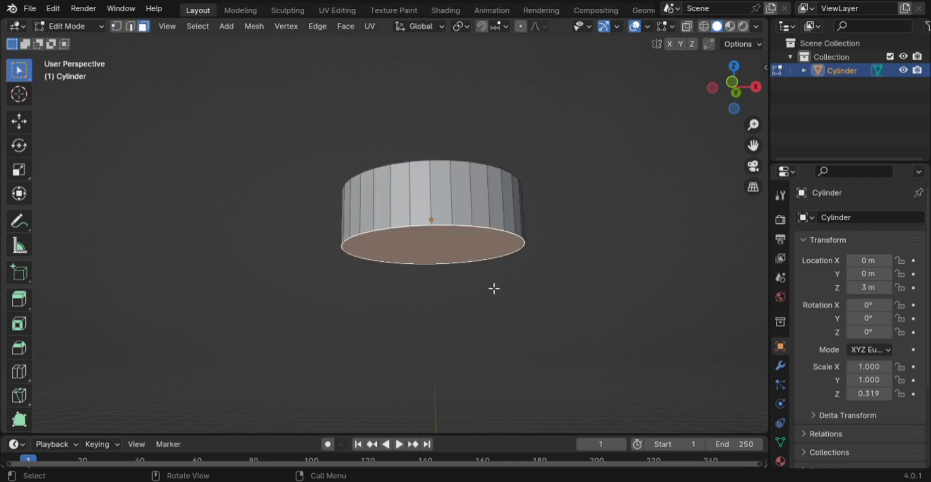
scroll(494, 287, down, 4)
scroll(494, 271, up, 1)
scroll(494, 262, up, 1)
key(i)
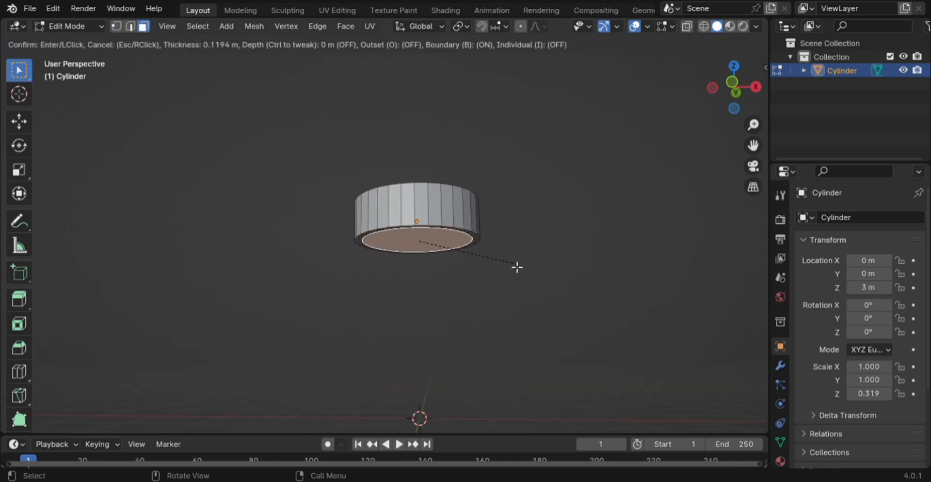
click(501, 262)
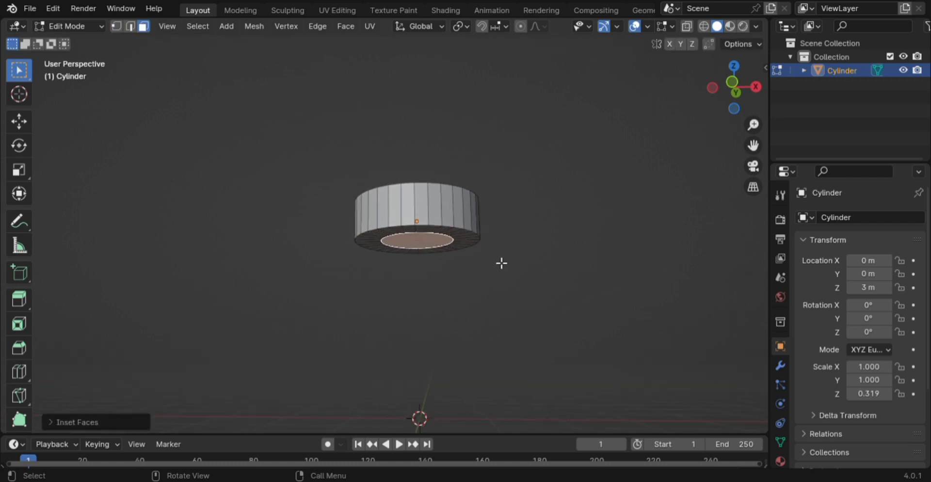
Extrude the inset bottom face downward about 0.25 m to form a narrower neck under the disc
key(KP_1)
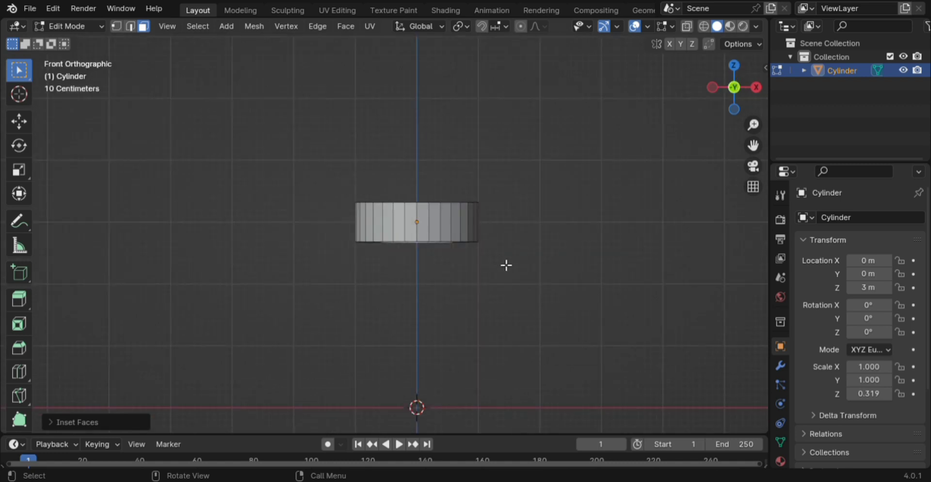
key(e)
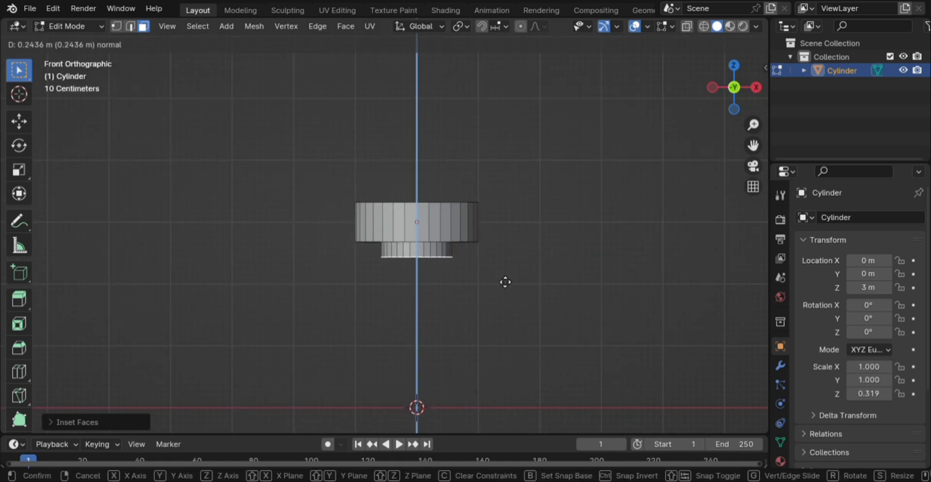
click(504, 282)
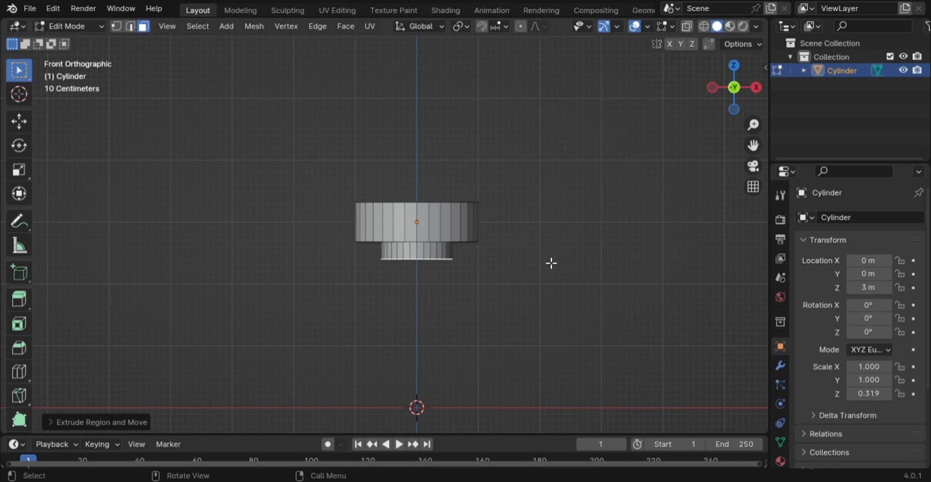
Extrude the neck's bottom face in place and scale it outward to nearly the upper disc's diameter
key(e)
key(s)
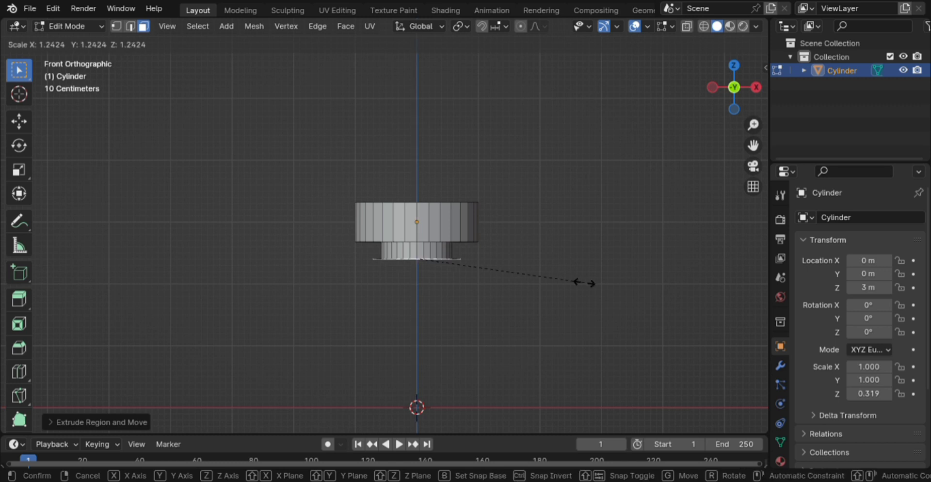
click(641, 295)
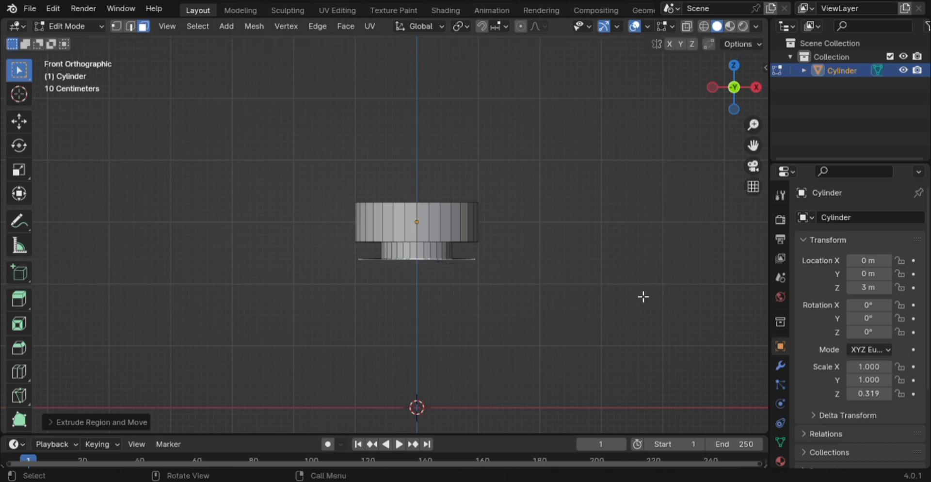
Move the widened bottom face down about 0.16 m along Z to form a flared skirt below the neck
mouse_move(540, 276)
middle_down()
mouse_move(541, 292)
mouse_move(535, 275)
middle_up()
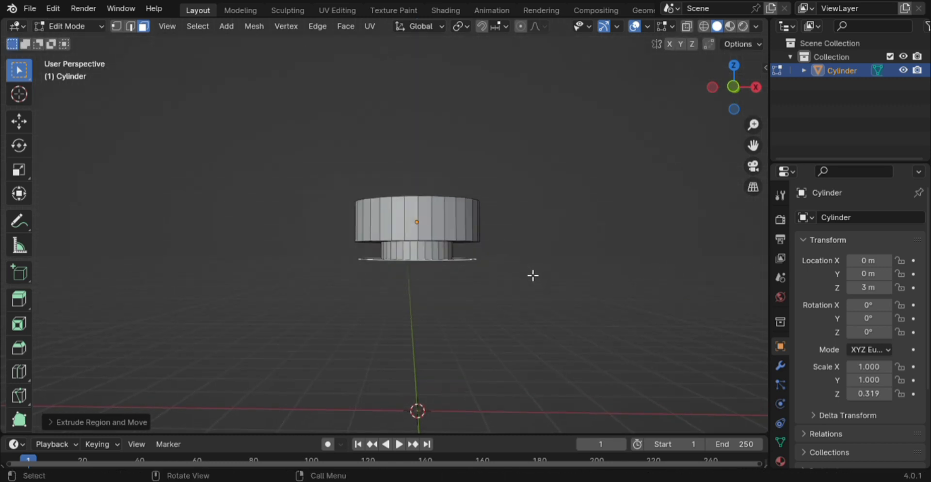
key(KP_1)
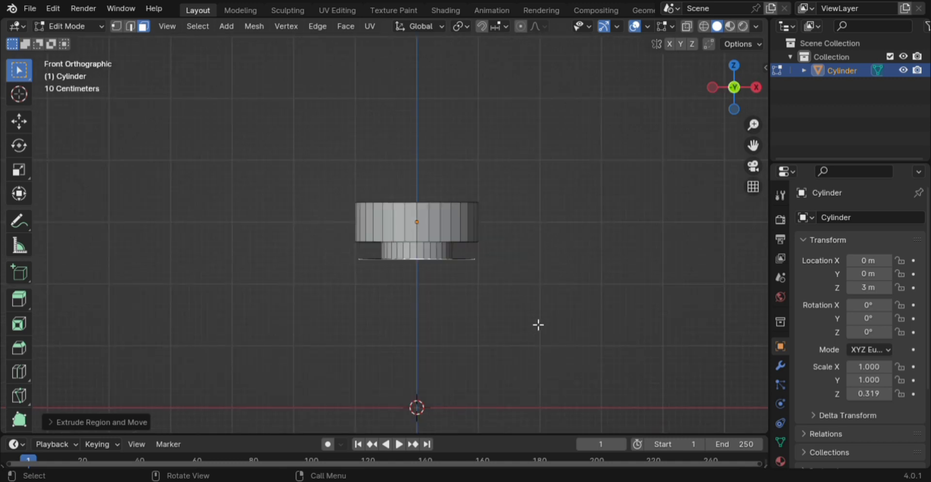
key(g)
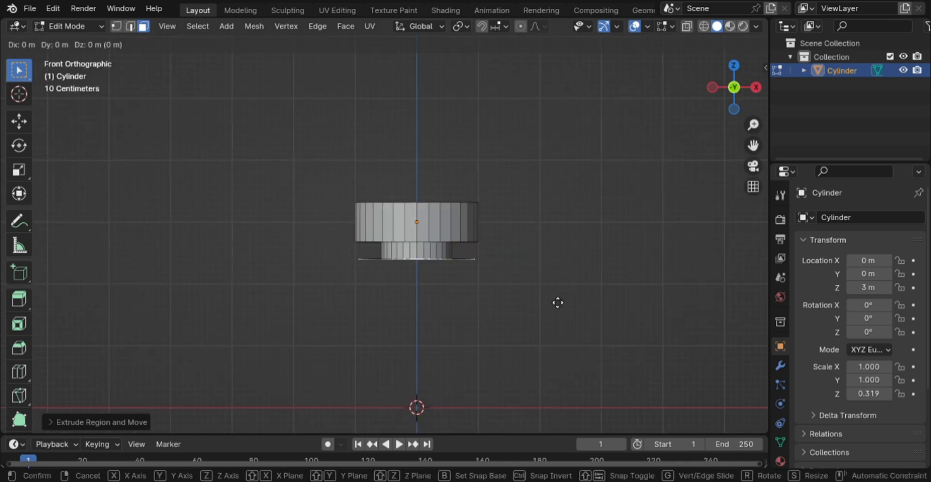
key(z)
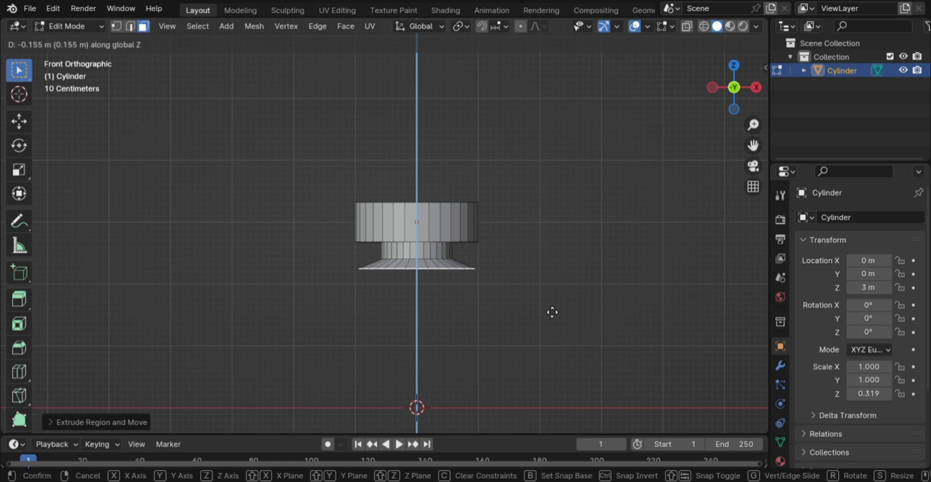
click(550, 312)
Scale the bottom face to about 0.90 and extrude it downward about 0.2 m as a straight rim
key(s)
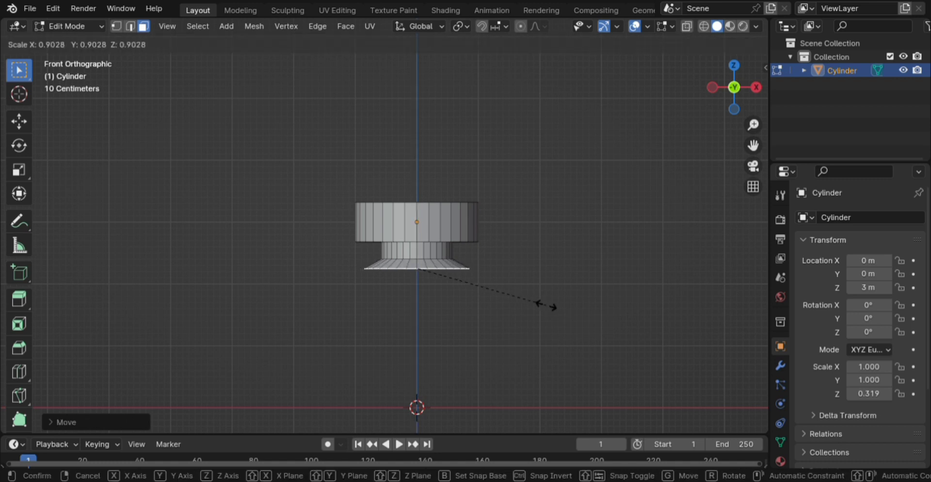
click(547, 306)
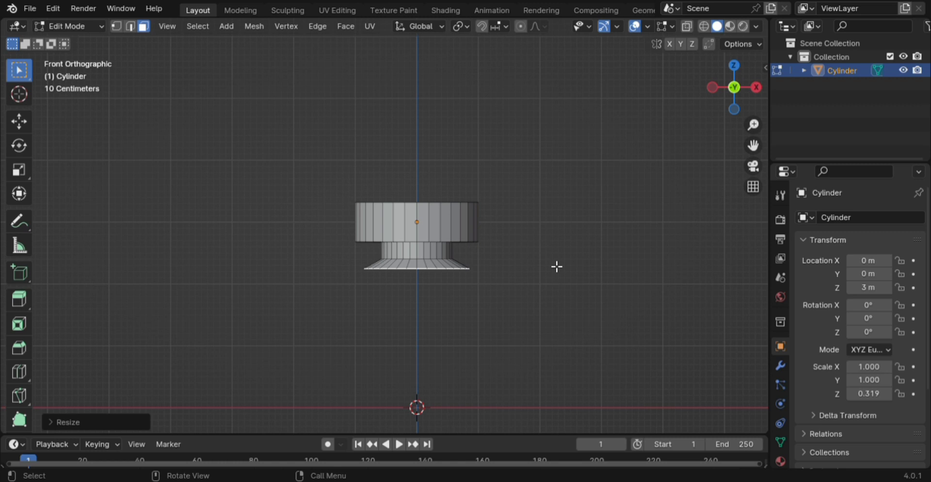
key(e)
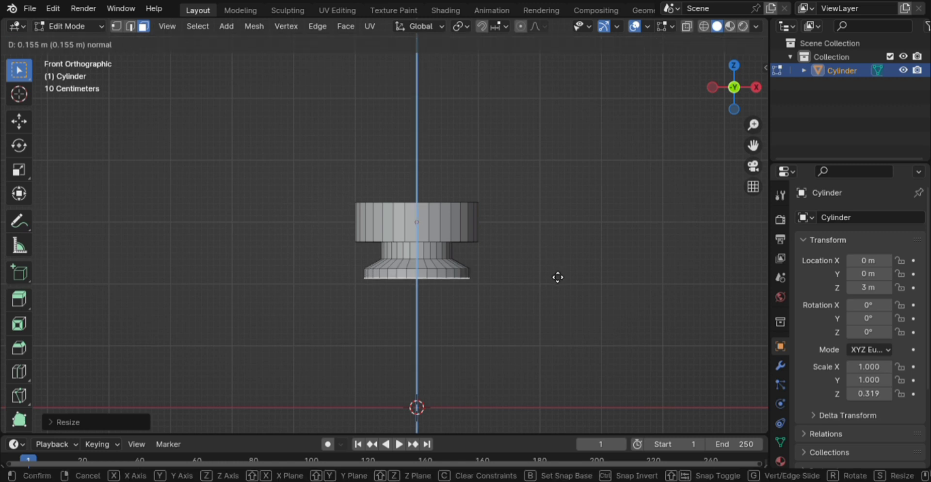
click(557, 279)
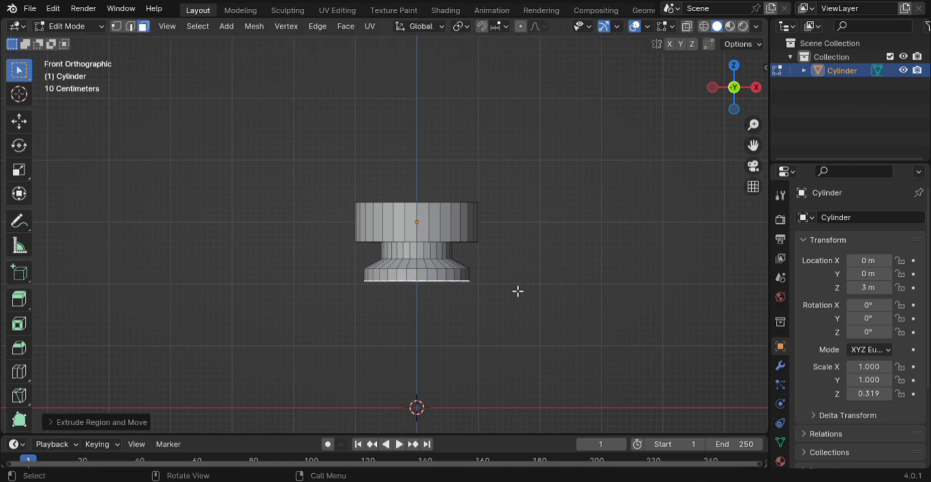
Add five evenly spaced horizontal loop cuts around the upper disc's side wall
click(401, 225)
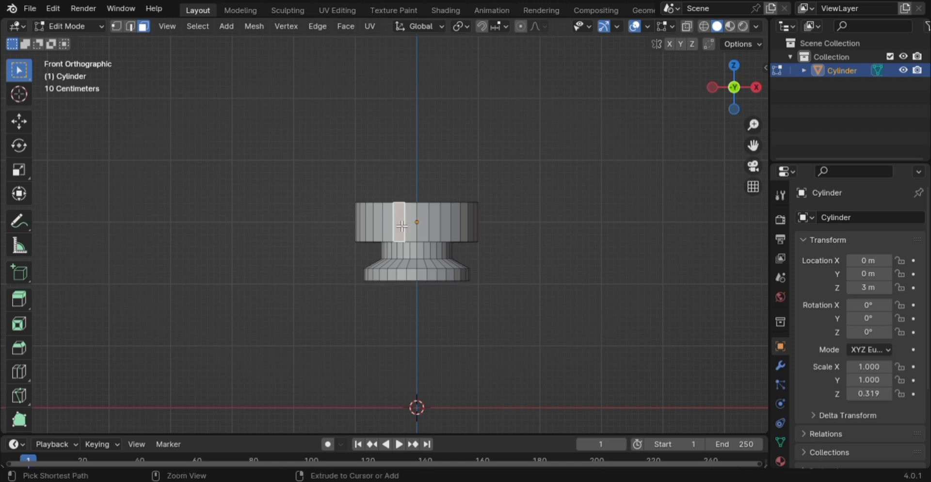
key(ctrl+r)
scroll(402, 226, up, 4)
click(401, 226)
right_click(402, 226)
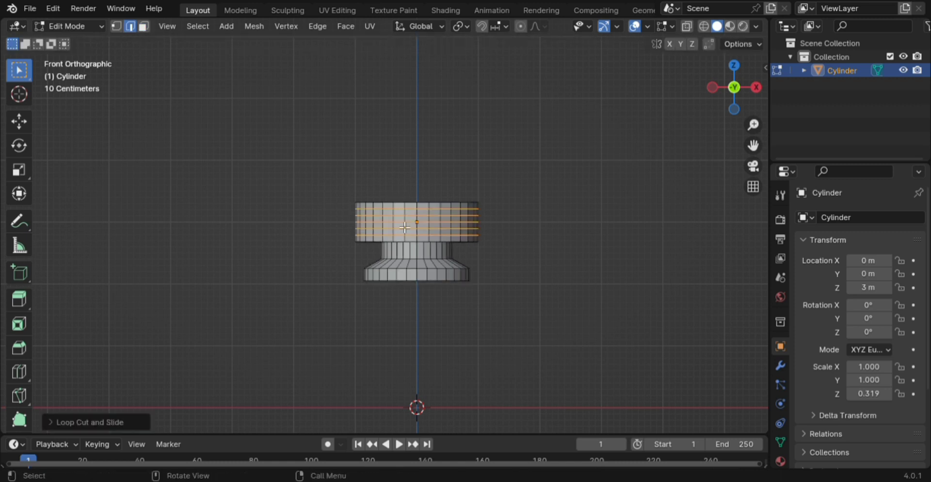
Inset the cap's top face four times in equal concentric rings, leaving a small central circle
middle_drag(401, 226, 436, 253)
key(3)
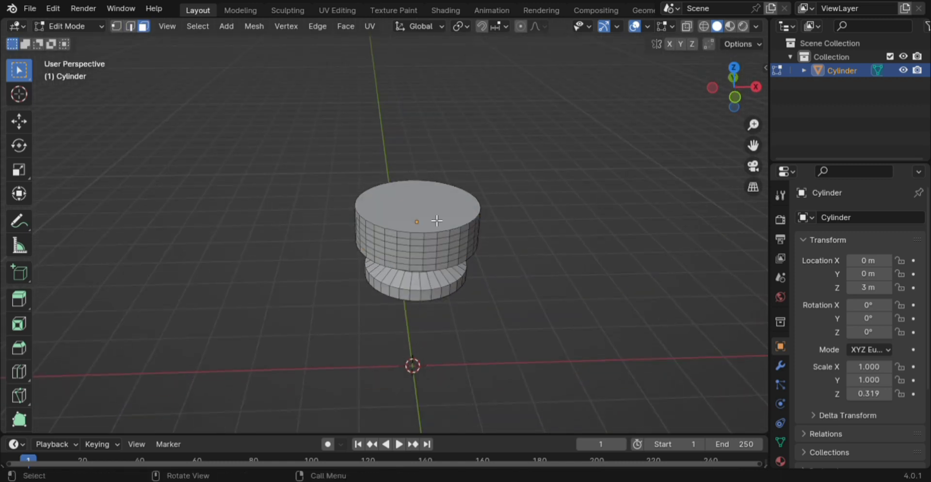
click(437, 220)
key(i)
click(494, 249)
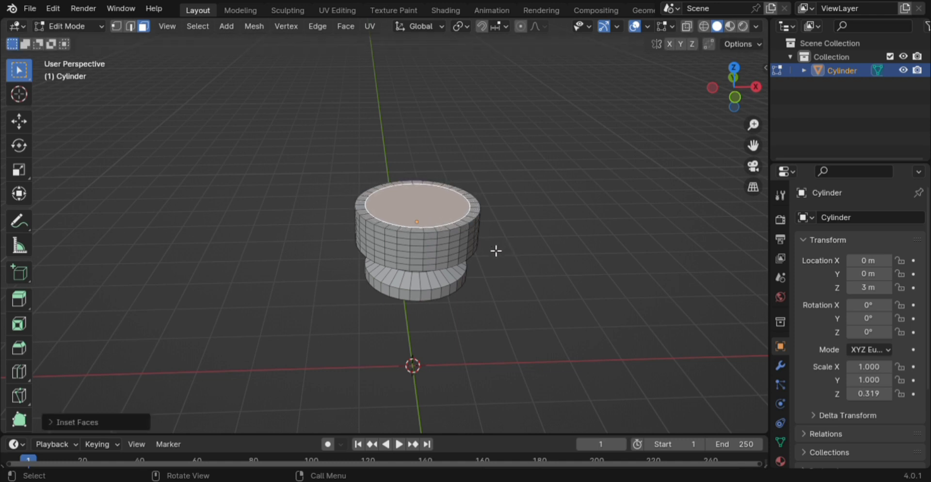
shift+right_click(493, 237)
key(shift+r)
key(shift+r)
key(shift+r)
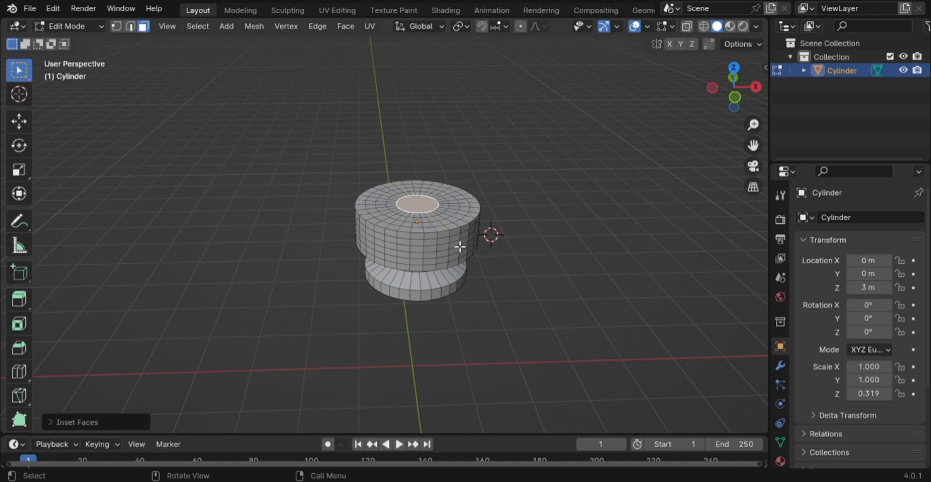
Add two concentric loop cuts to the upper disc's underside around the neck, and clear the selection
middle_drag(460, 245, 439, 182)
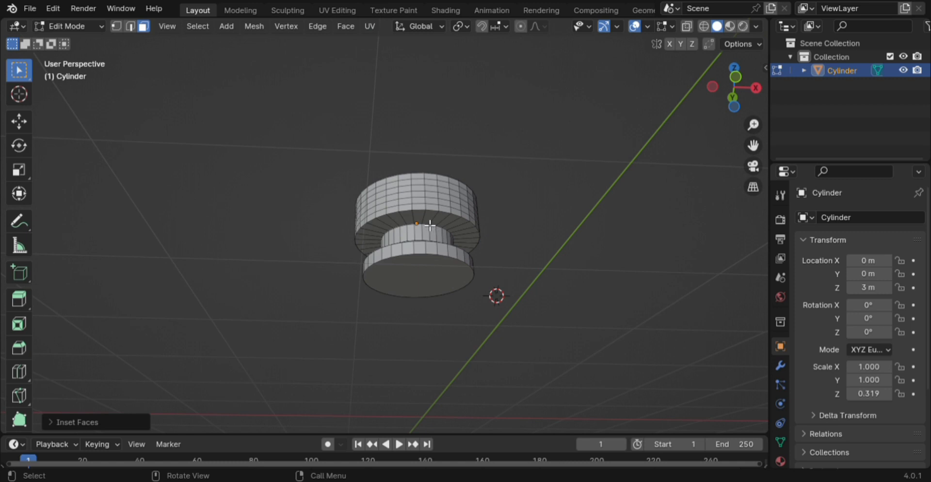
key(ctrl+r)
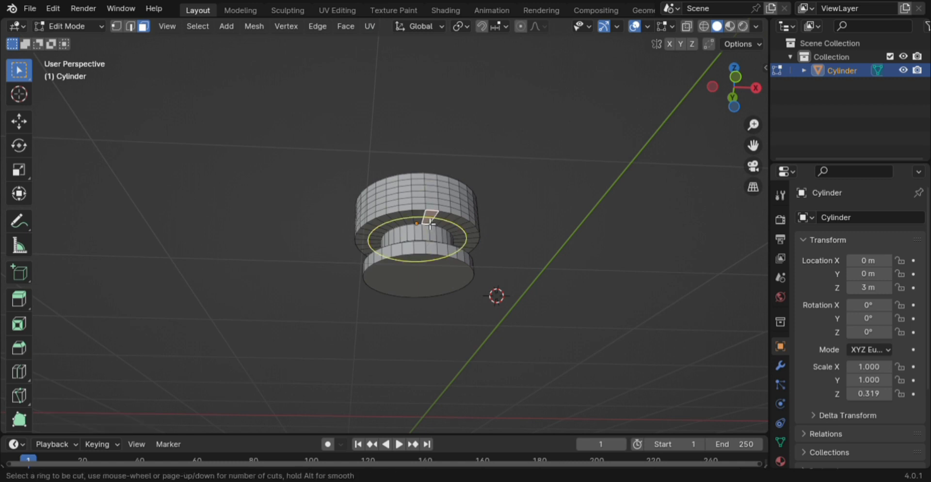
scroll(430, 222, up, 2)
scroll(430, 222, down, 1)
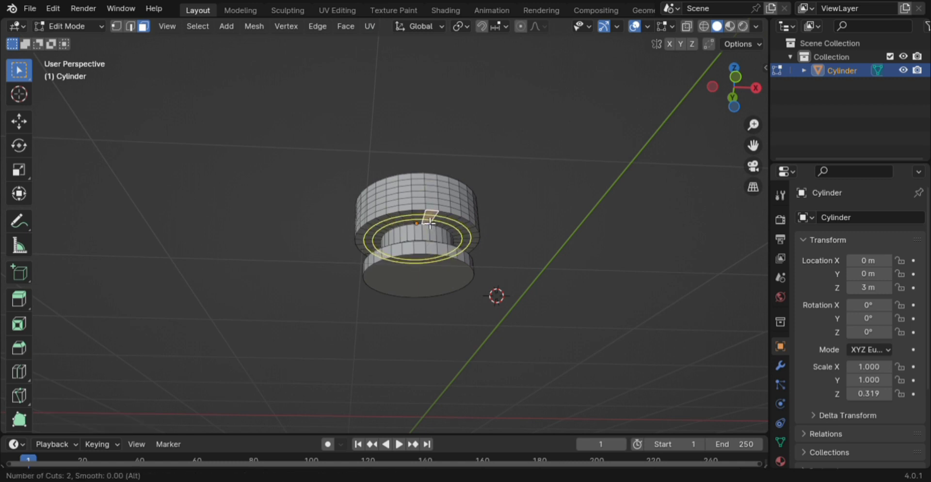
click(430, 223)
click(430, 223)
key(alt+a)
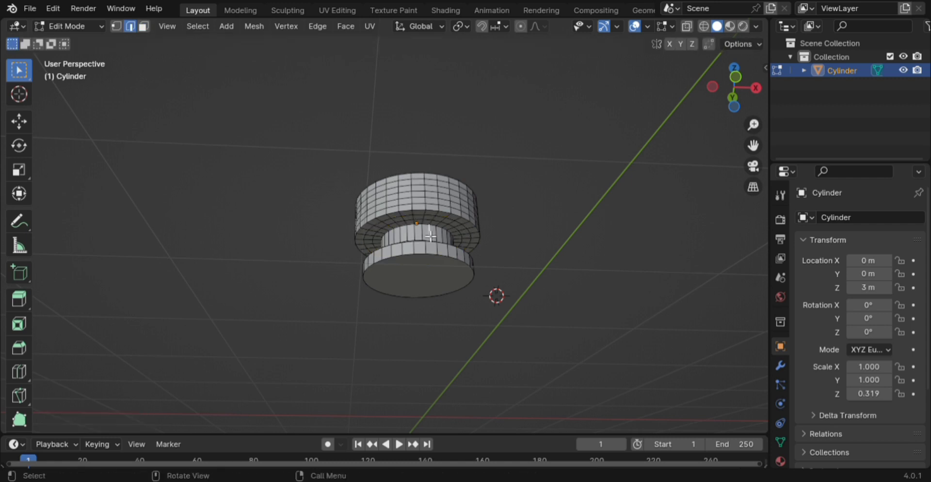
Add two horizontal loop cuts around the neck between the upper disc and the flared skirt
key(ctrl+r)
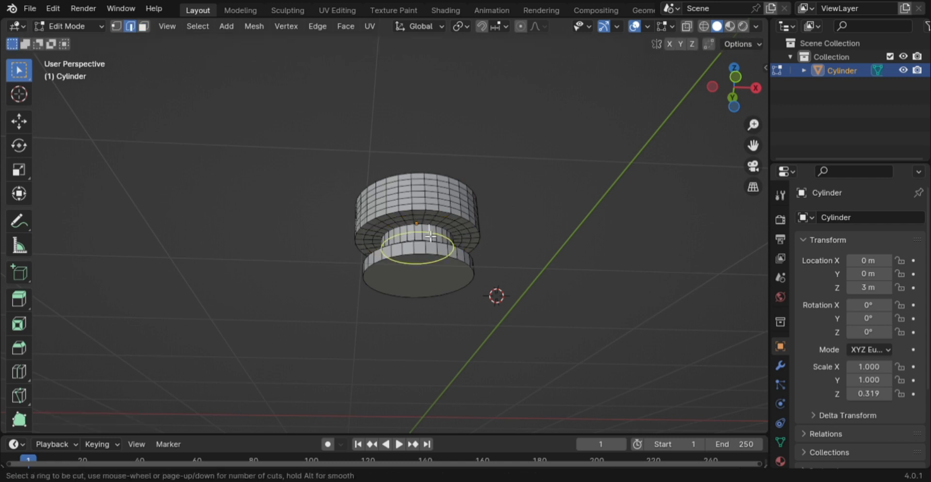
scroll(430, 236, up, 1)
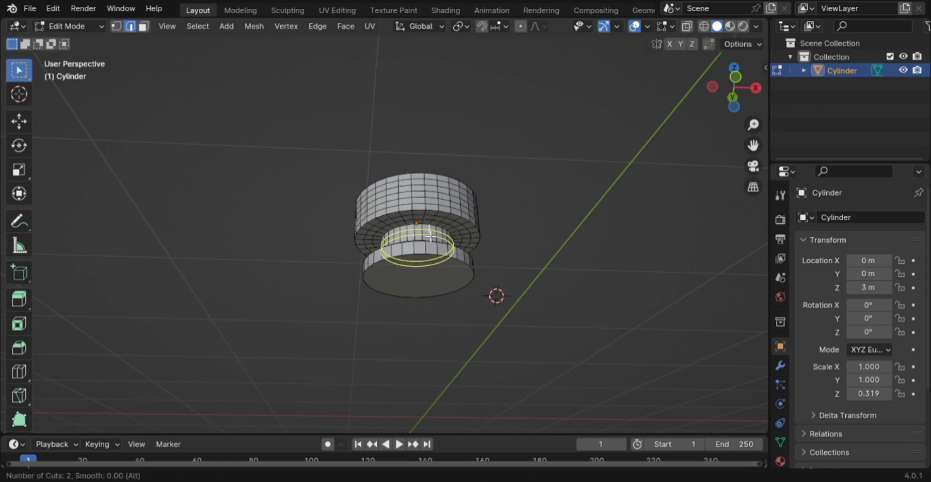
click(430, 236)
click(430, 236)
key(ctrl+z)
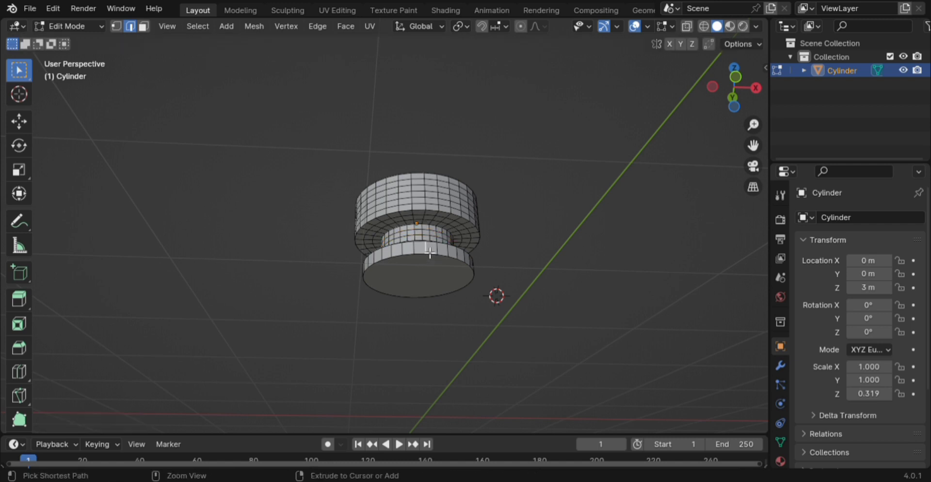
Add evenly spaced horizontal loop cuts around the side of the bottom rim
key(ctrl+r)
click(424, 271)
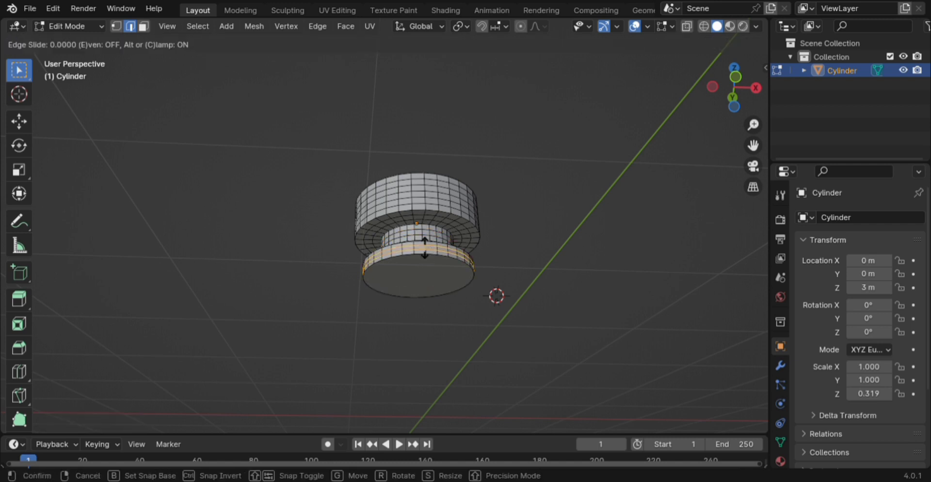
click(423, 277)
Inset the cap's bottom face six times in equal concentric rings about 0.12 m wide
key(3)
click(416, 288)
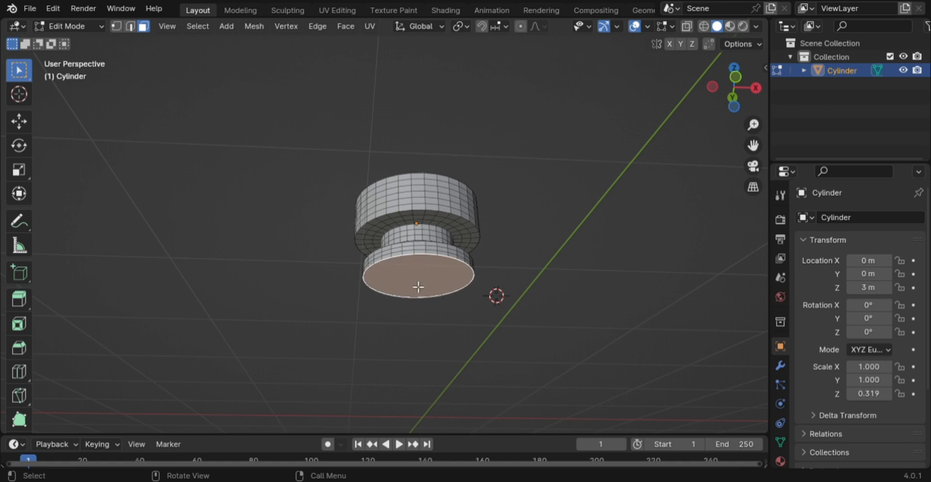
key(i)
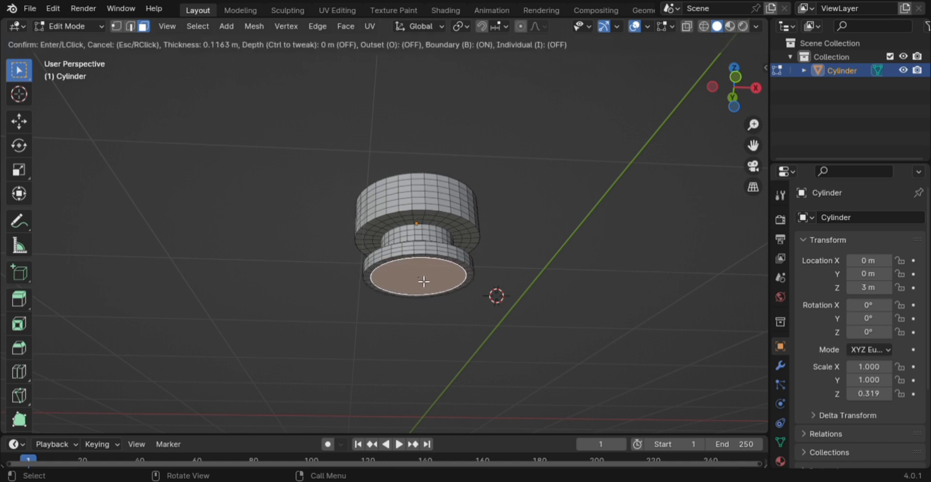
click(423, 281)
key(shift+r)
key(shift+r)
key(shift+r)
key(shift+r)
key(shift+r)
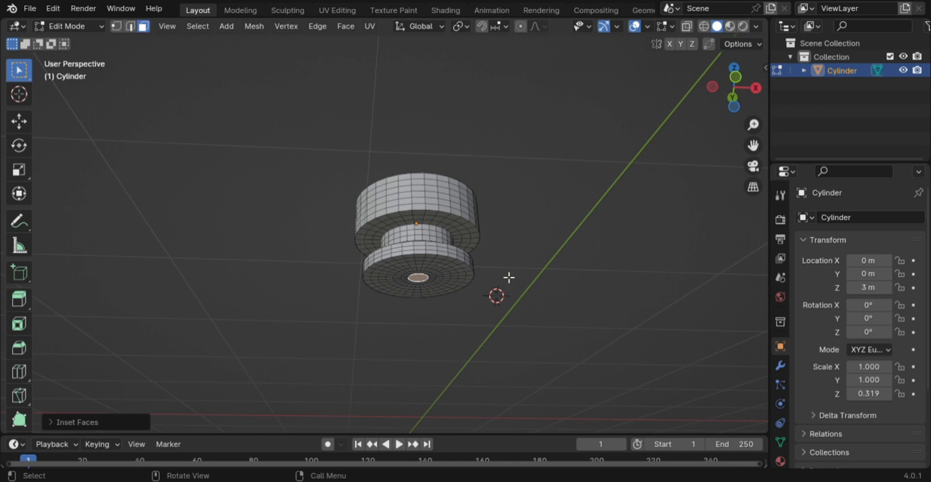
Return to Object Mode, add a level 2 Subdivision Surface to the cap and shade it smooth
key(KP_1)
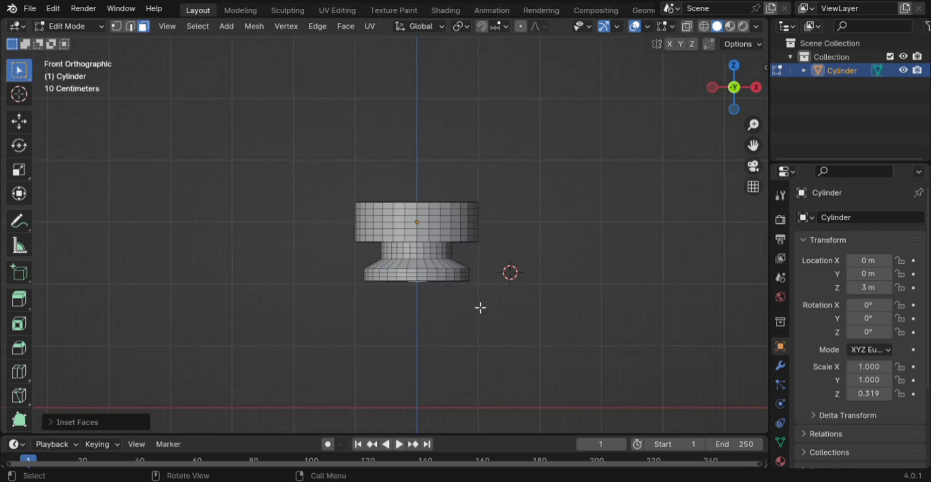
key(Tab)
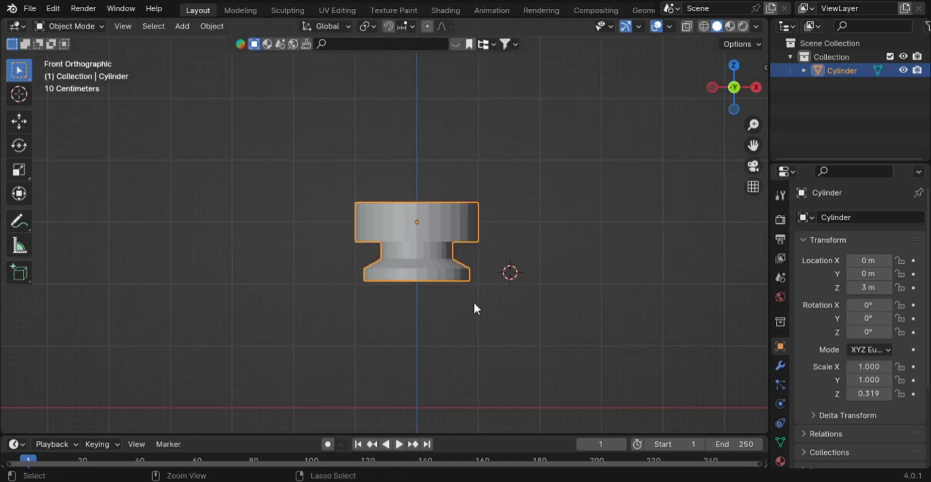
key(ctrl+2)
right_click(462, 274)
click(412, 208)
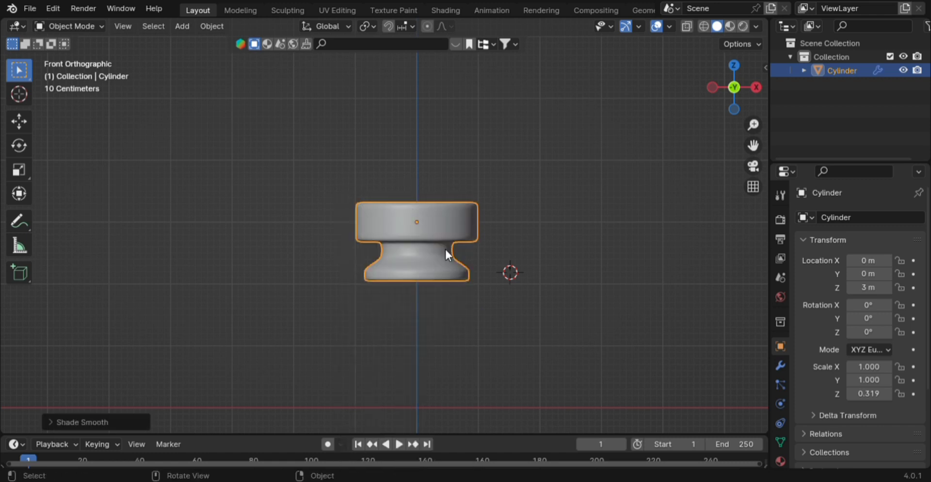
Move the smoothed end cap up 2 m along Z
scroll(464, 264, up, 3)
scroll(465, 267, down, 9)
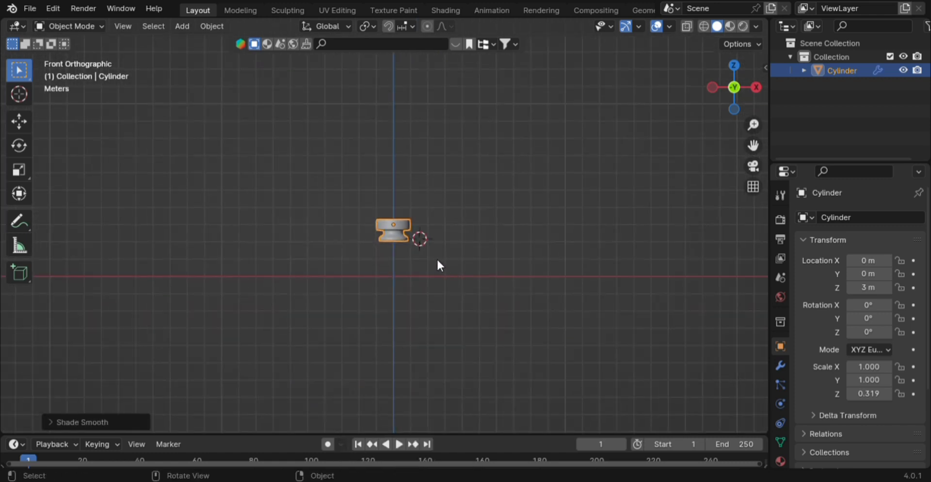
scroll(419, 251, up, 6)
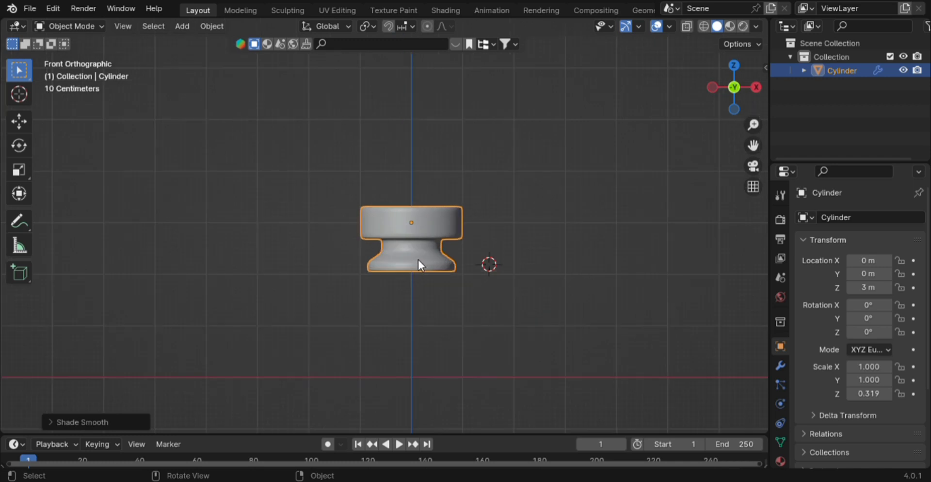
text(g)
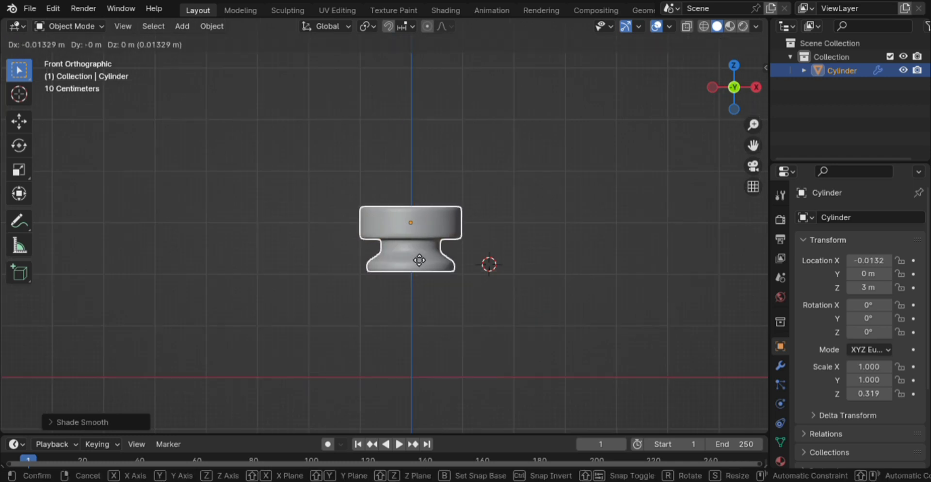
text(z2)
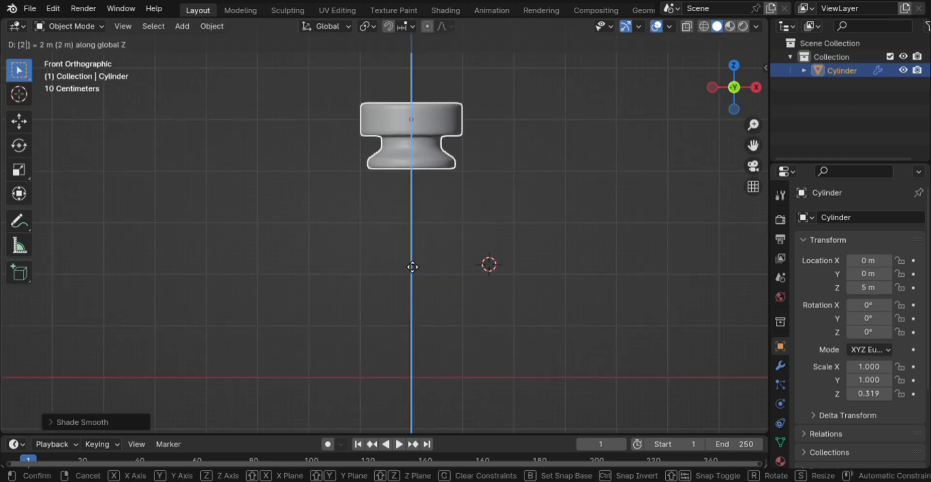
key(Return)
In Edit Mode, scale up the lower edge loop of the cap's wide upper disc, using smooth proportional editing with a 1.00 influence size
scroll(443, 252, down, 4)
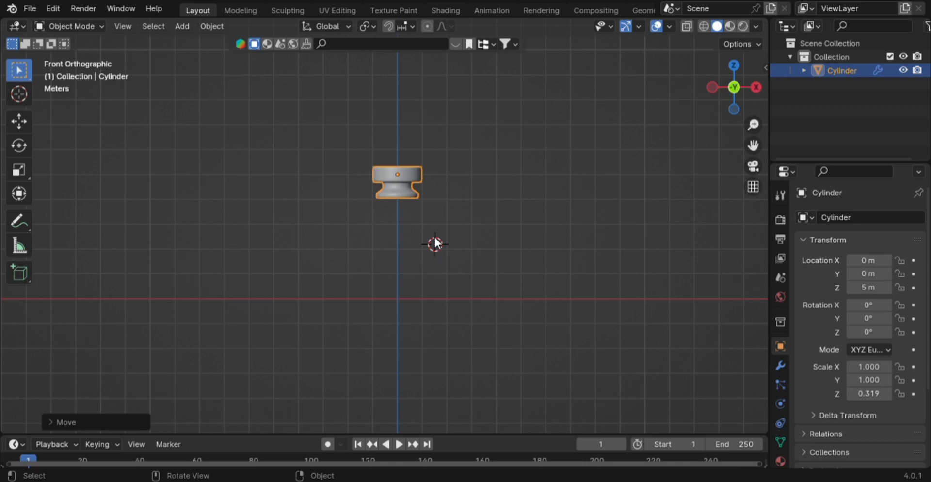
scroll(436, 221, up, 4)
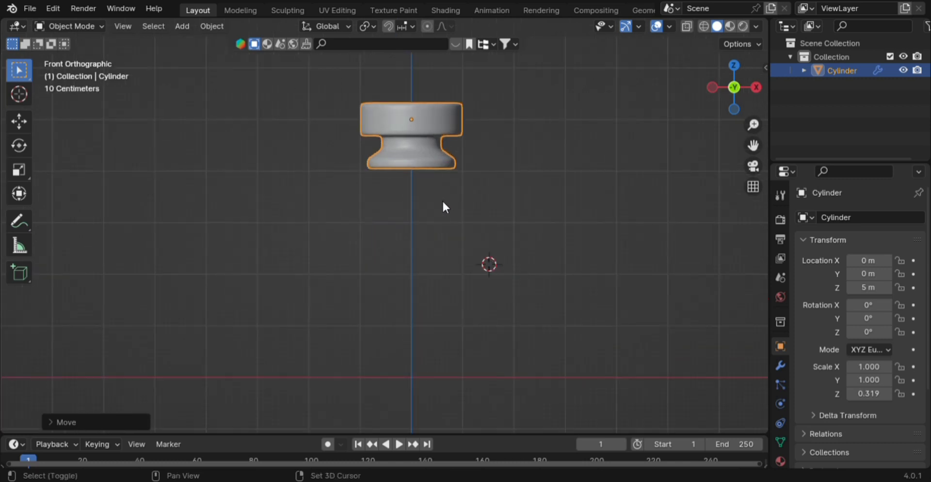
shift+middle_drag(442, 200, 444, 308)
scroll(449, 302, up, 4)
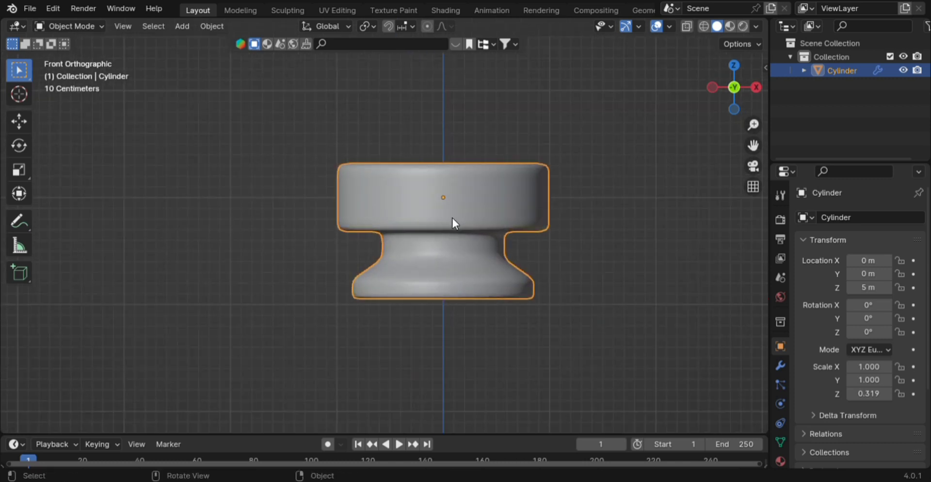
key(Tab)
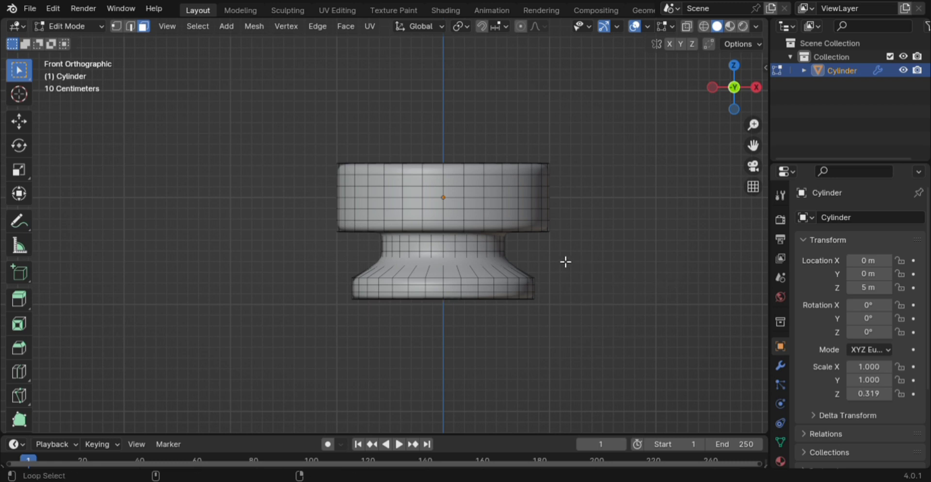
key(2)
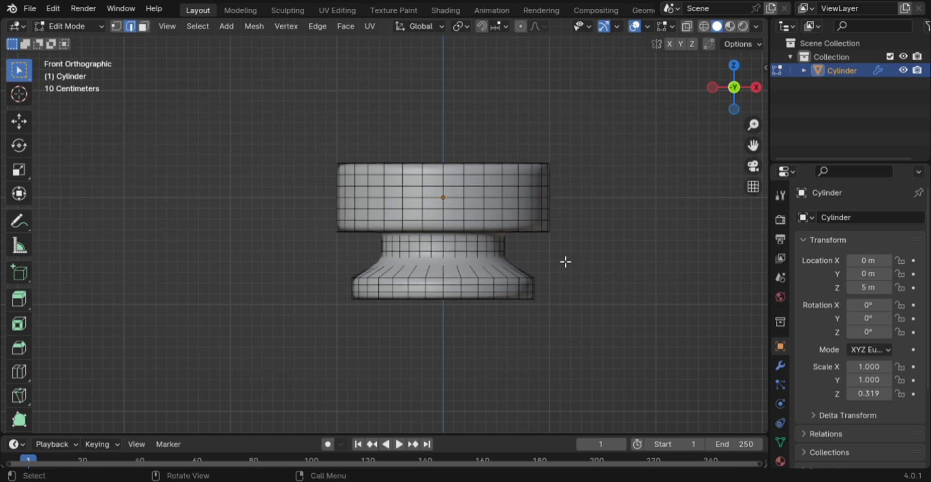
alt+click(510, 237)
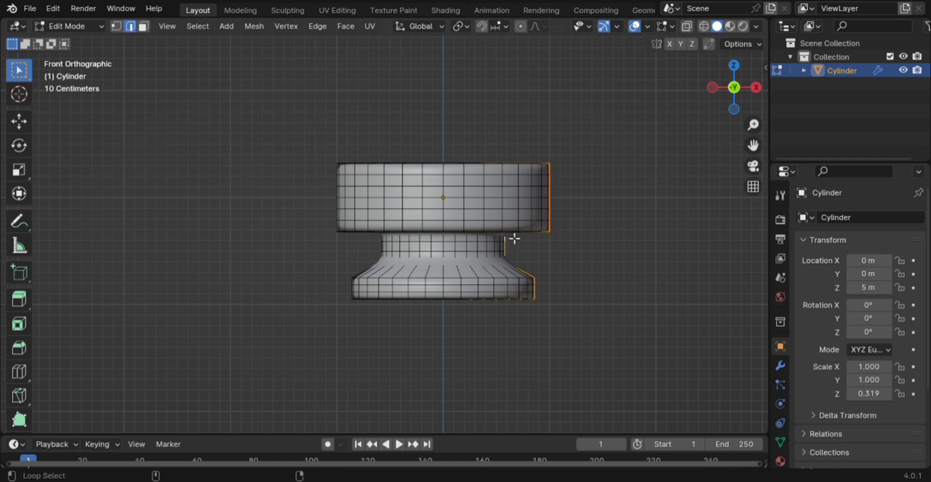
click(643, 266)
alt+click(533, 235)
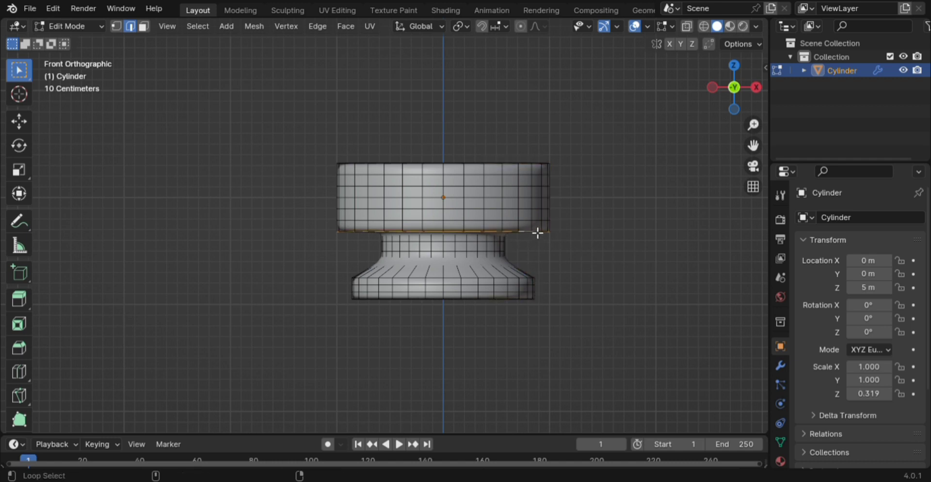
key(s)
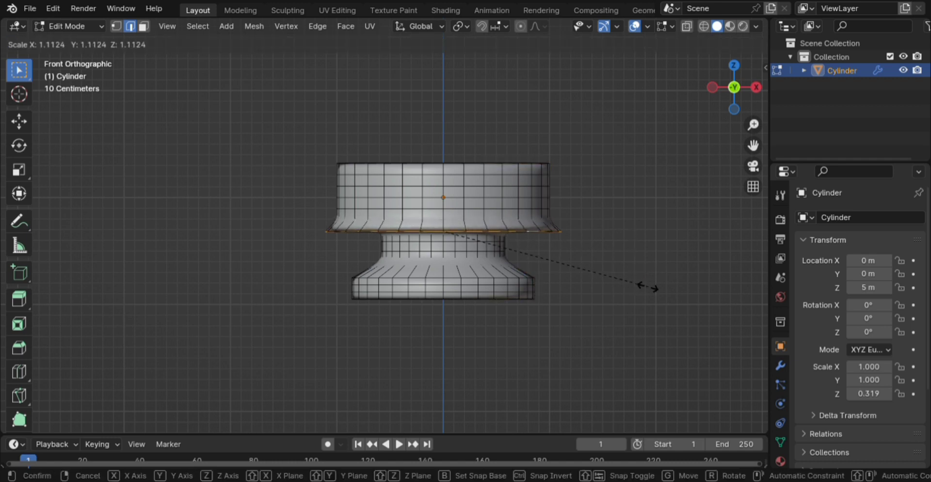
click(632, 269)
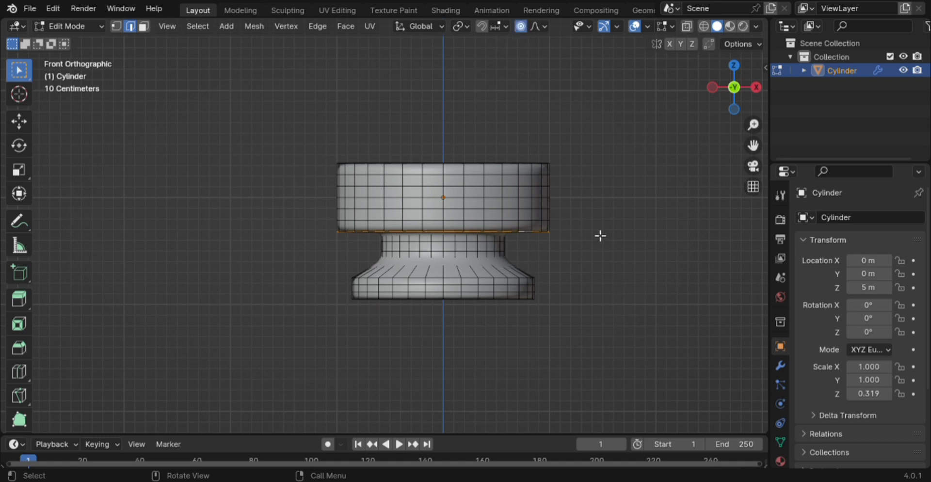
key(s)
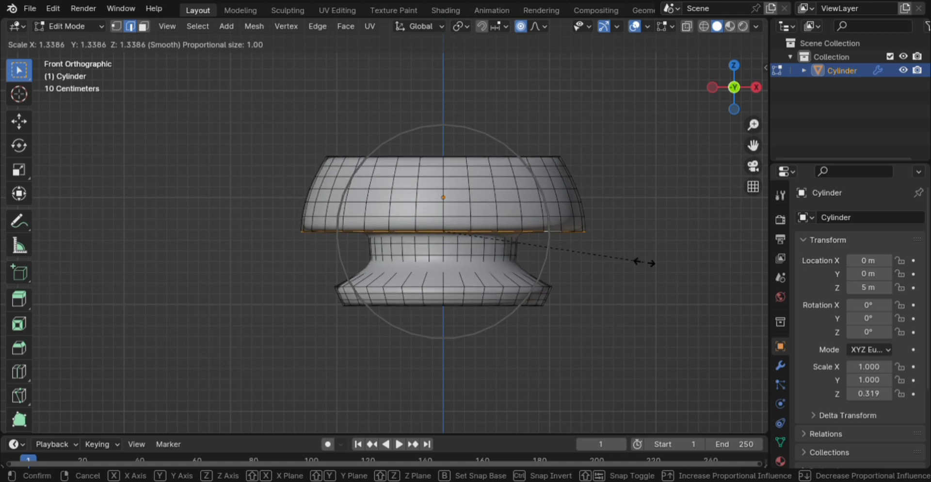
click(668, 280)
Return to Object Mode and snap the 3D cursor to the world origin
scroll(667, 278, down, 4)
scroll(649, 266, down, 3)
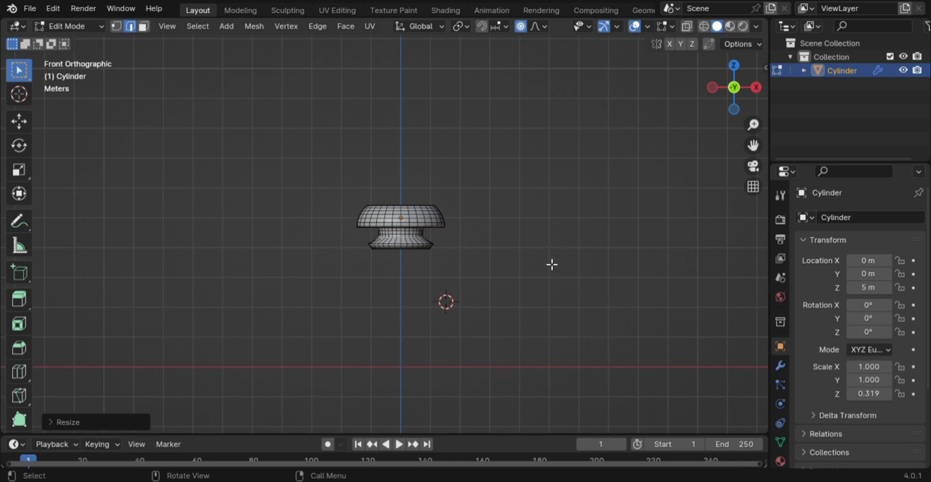
click(543, 297)
key(Tab)
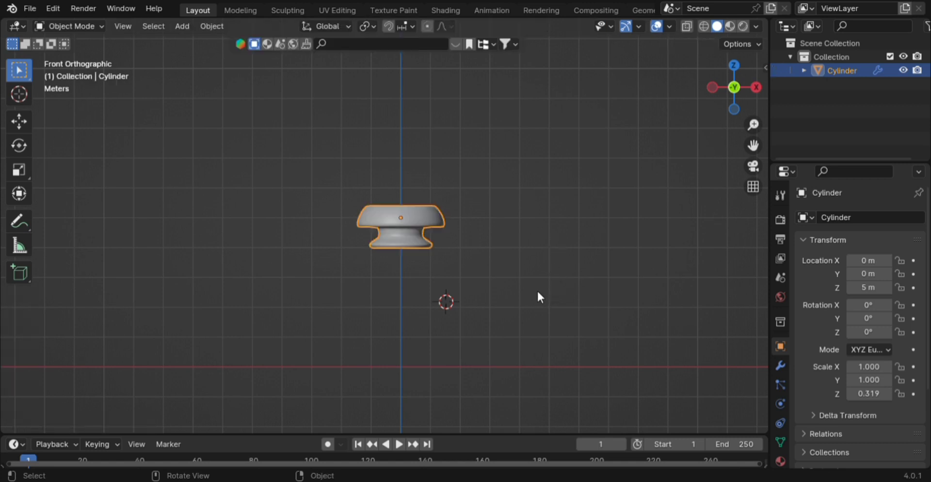
click(540, 290)
scroll(548, 295, up, 4)
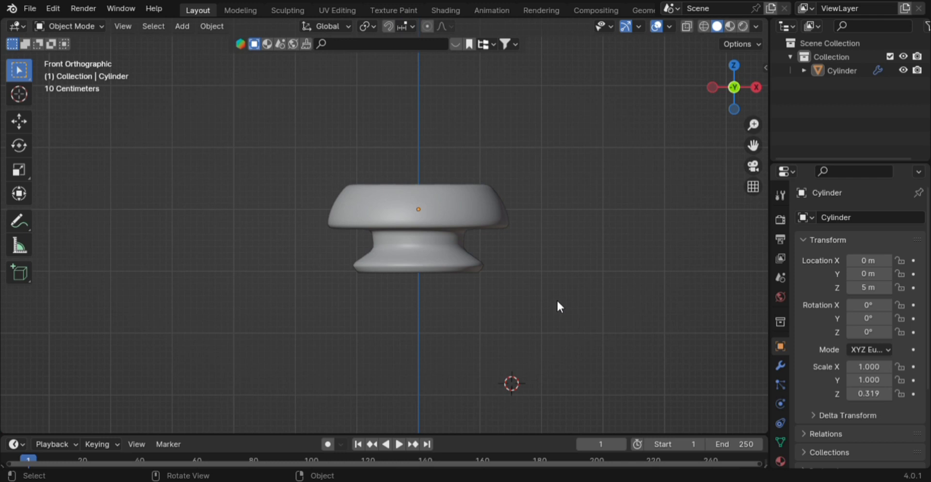
click(446, 238)
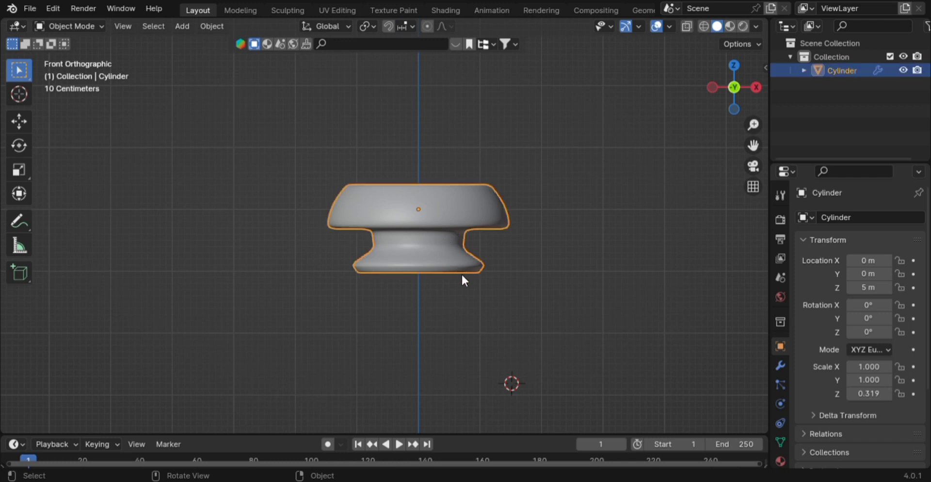
scroll(450, 272, down, 6)
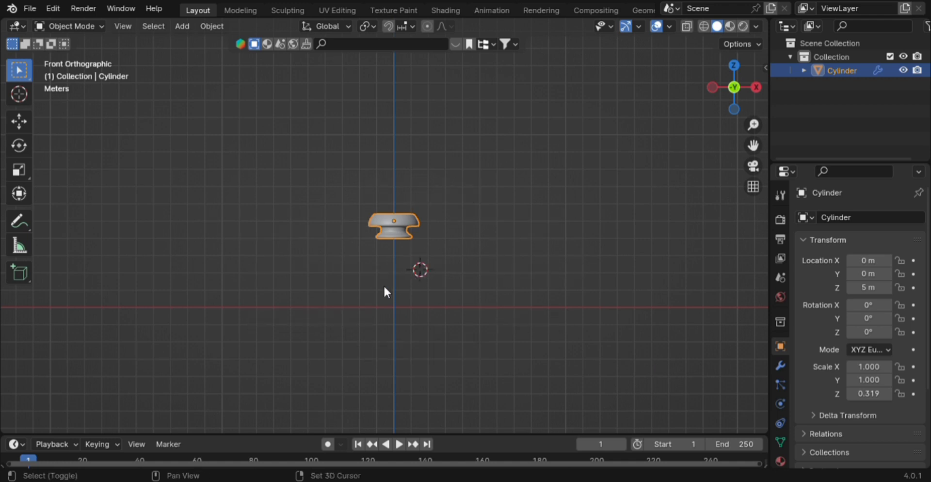
key(shift+s)
click(304, 336)
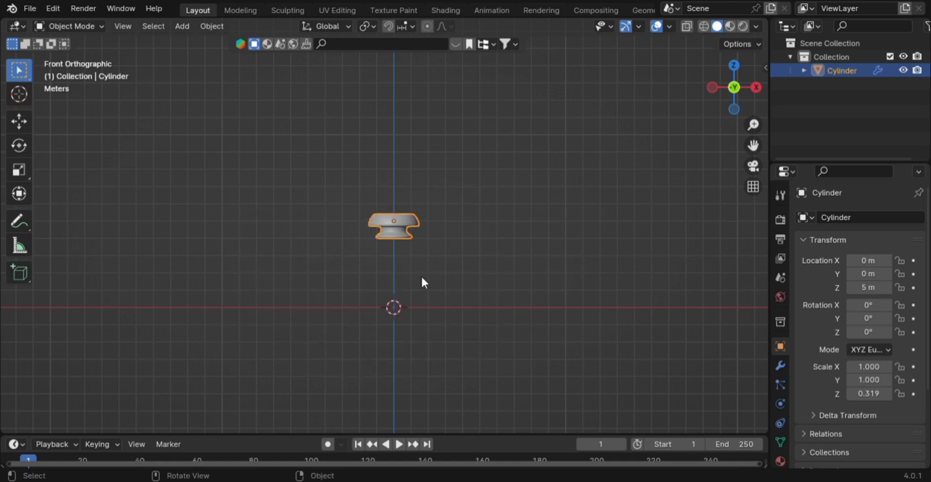
Reselect the end cap and apply its Subdivision Surface modifier
click(393, 299)
scroll(470, 276, up, 5)
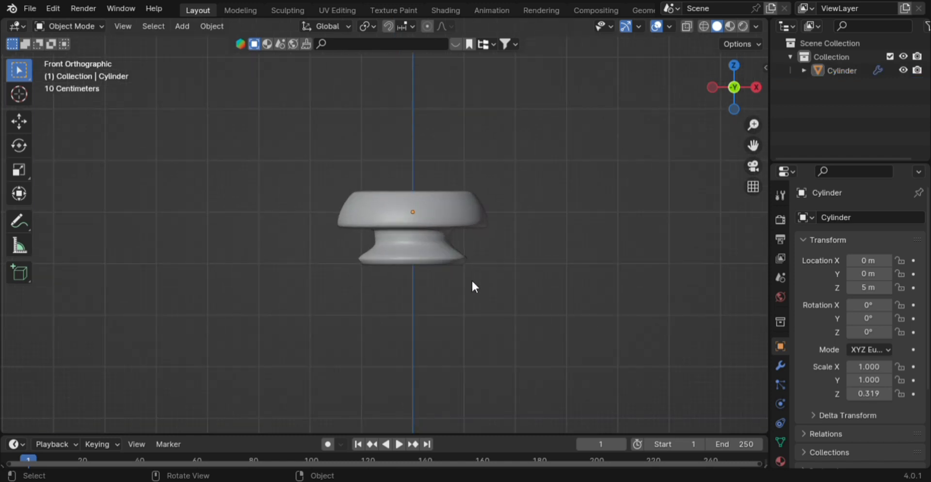
click(418, 215)
scroll(443, 247, down, 4)
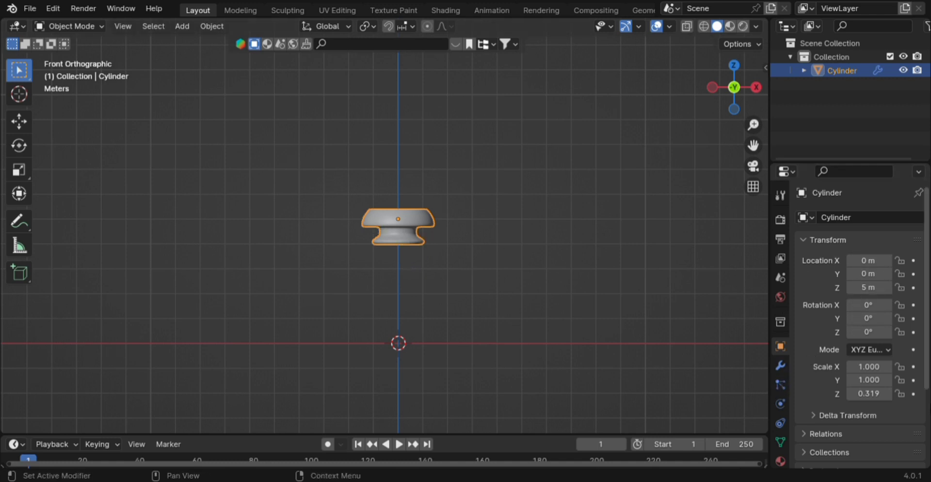
click(780, 364)
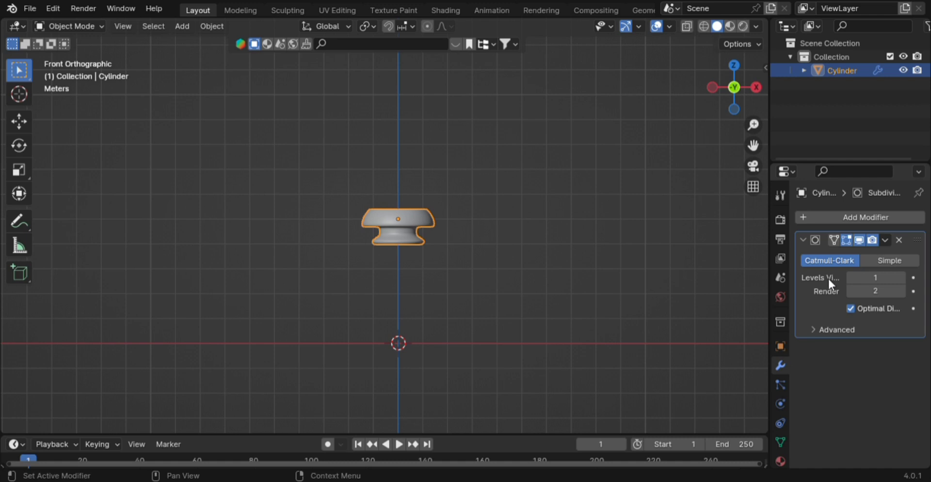
click(888, 240)
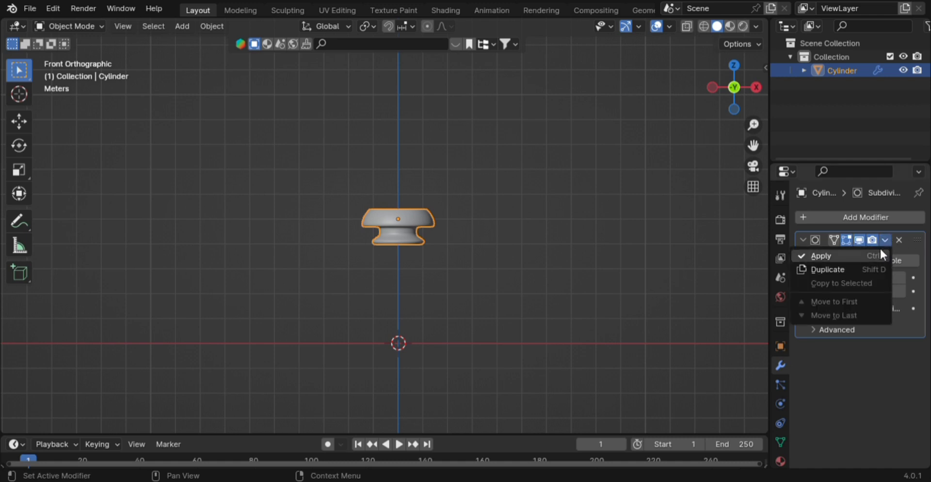
click(879, 248)
Try to mirror the cap along Z about its own origin with a Mirror modifier
click(877, 222)
mouse_move(827, 266)
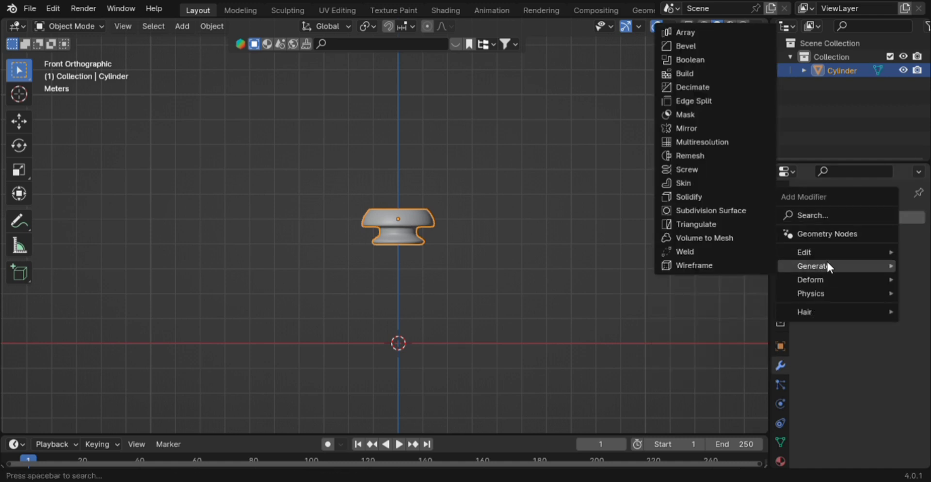
click(697, 130)
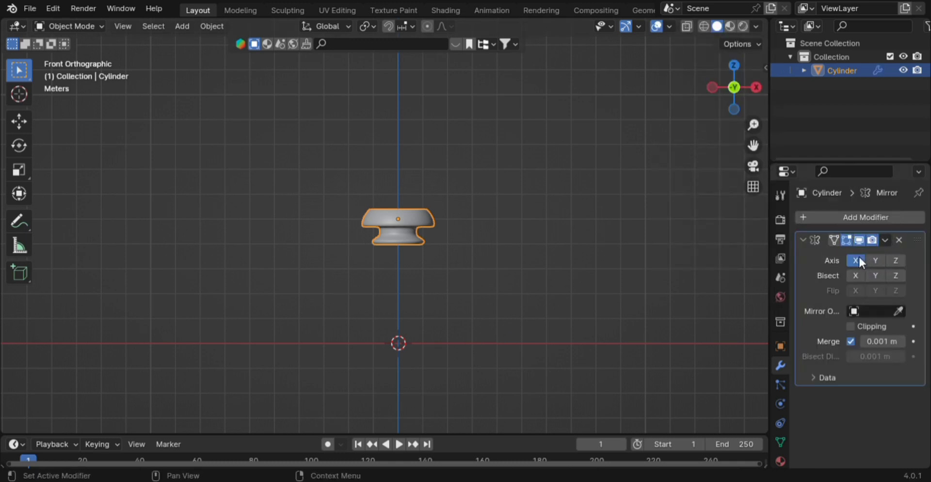
click(896, 260)
scroll(515, 392, down, 3)
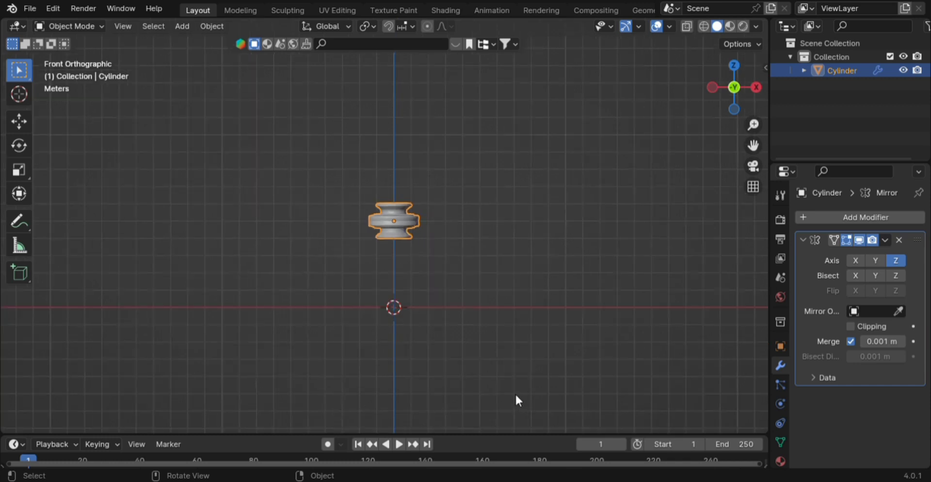
scroll(513, 393, up, 4)
scroll(514, 379, down, 1)
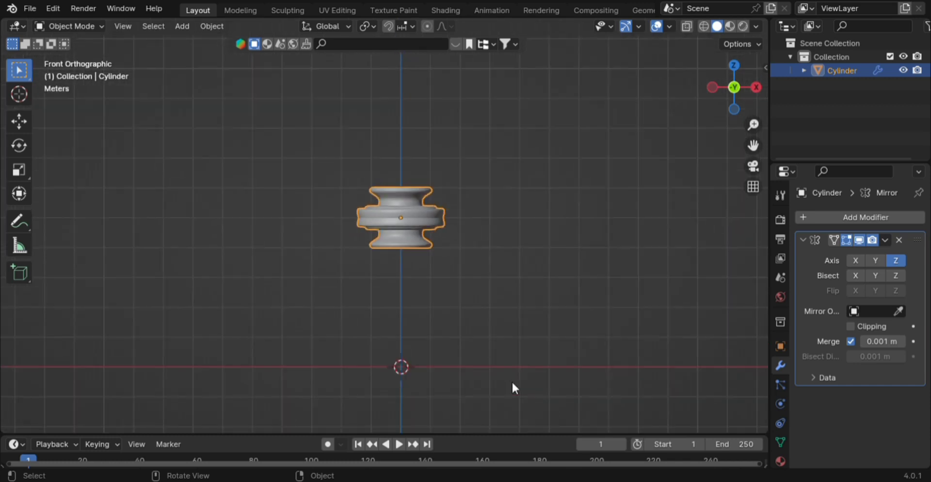
click(895, 239)
Set the cap's origin to the 3D cursor at the world centre
right_click(415, 221)
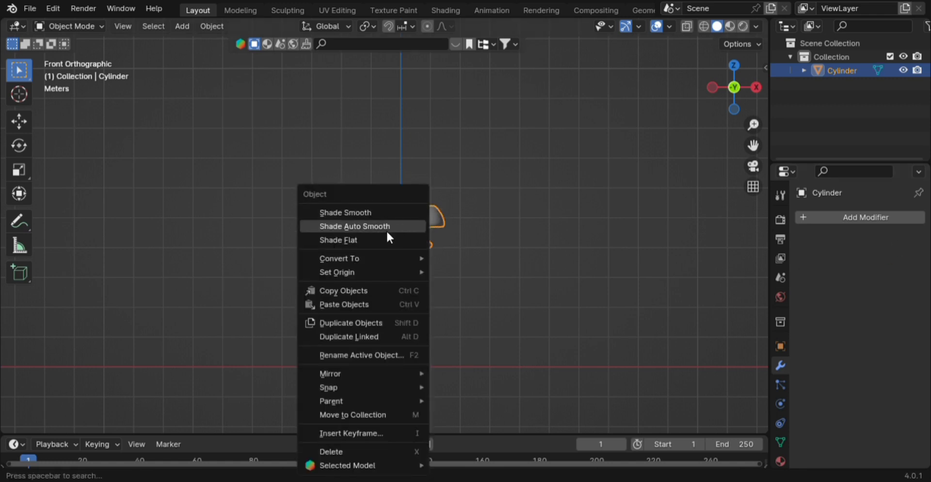
mouse_move(388, 273)
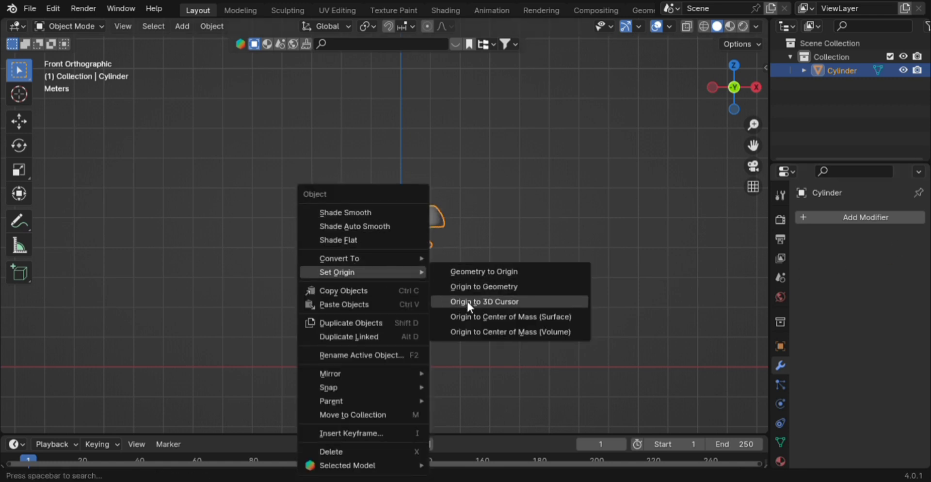
click(466, 300)
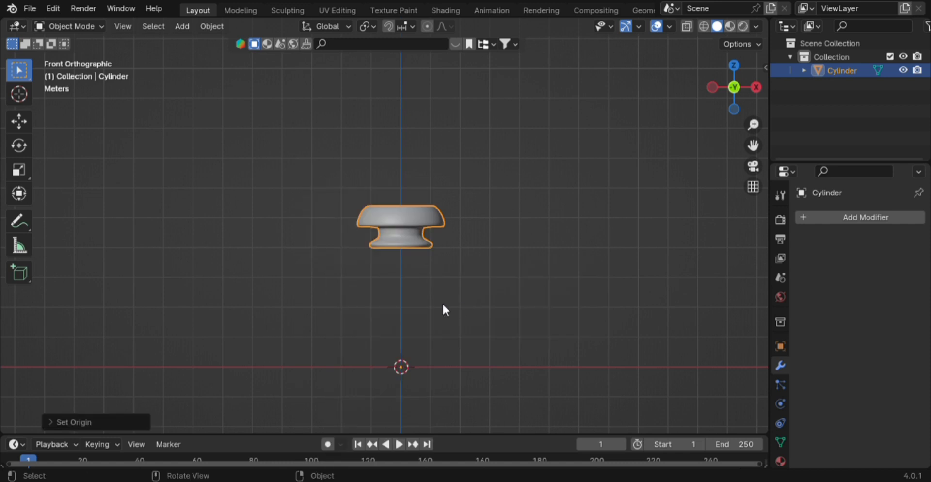
Mirror the cap along Z only with a Mirror modifier to form the lower end cap, and apply the modifier
click(859, 217)
mouse_move(826, 213)
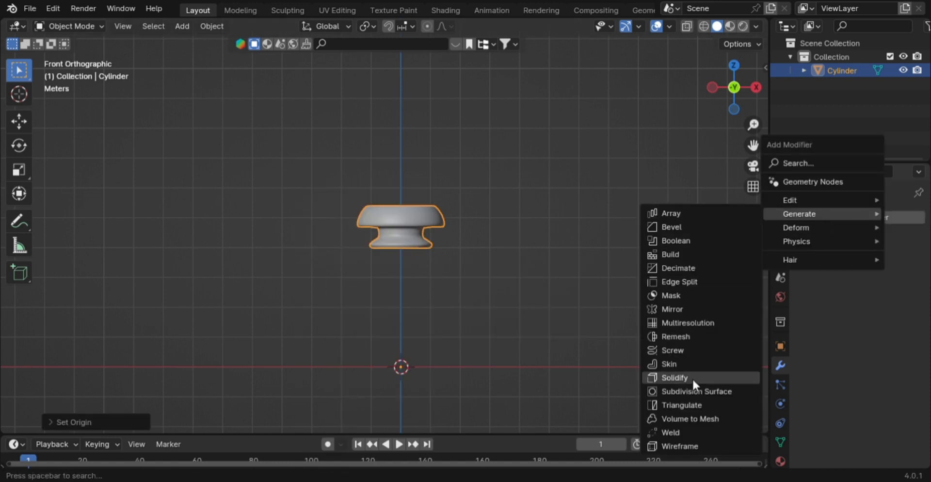
click(696, 309)
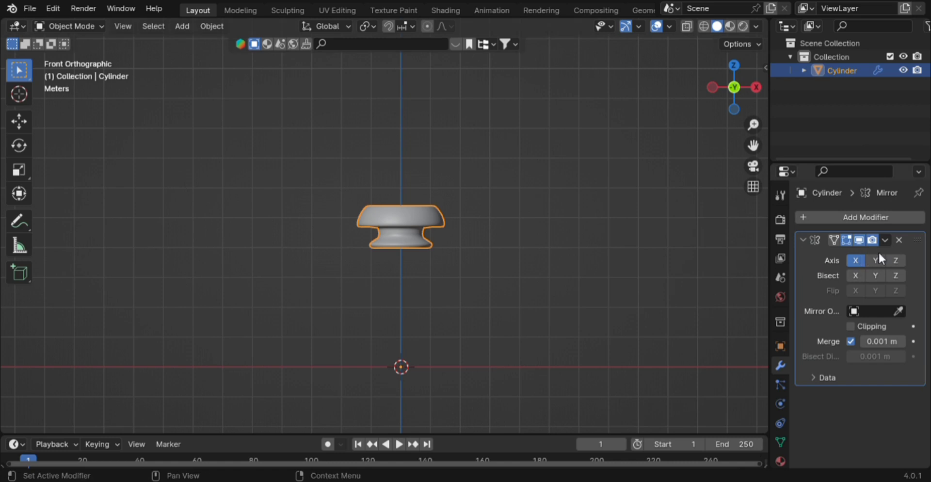
click(895, 262)
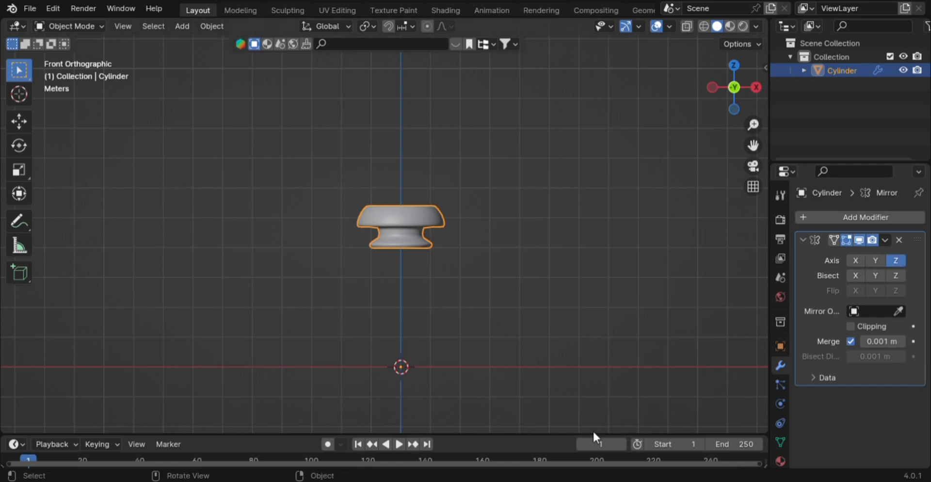
scroll(548, 363, down, 3)
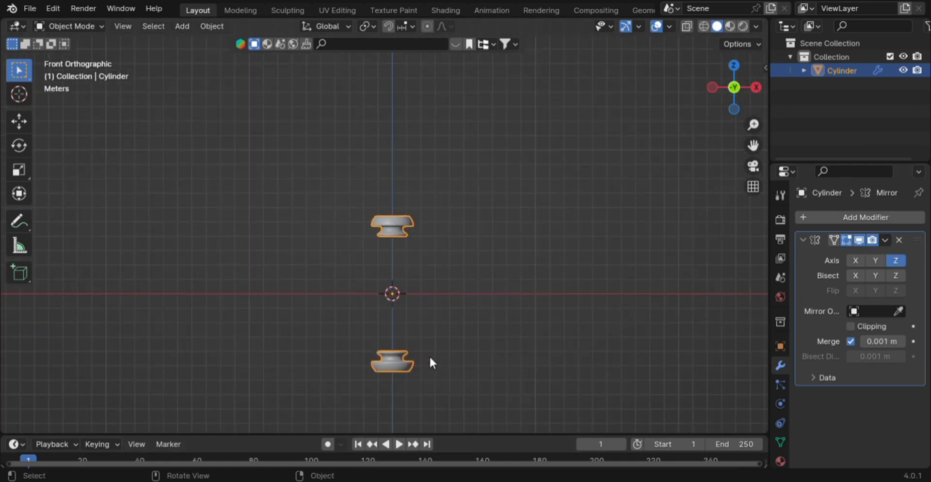
shift+middle_drag(449, 292, 513, 223)
scroll(511, 248, up, 4)
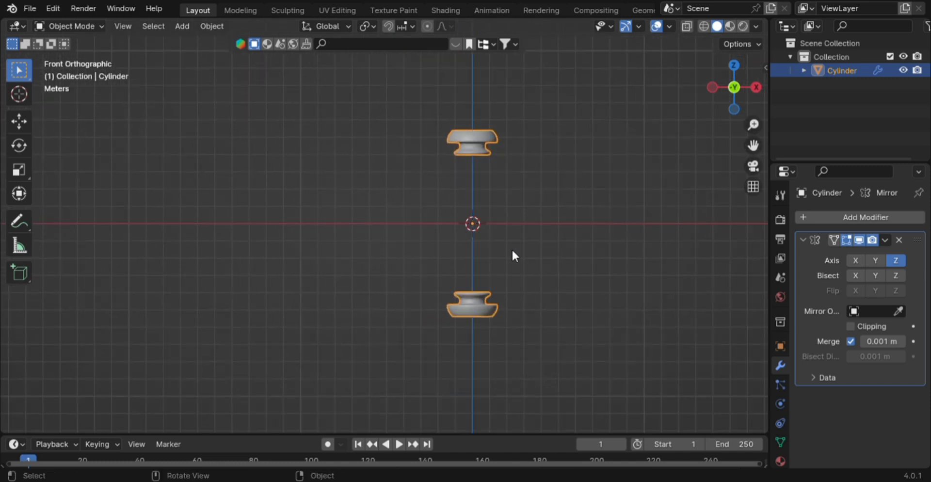
shift+middle_drag(556, 254, 432, 282)
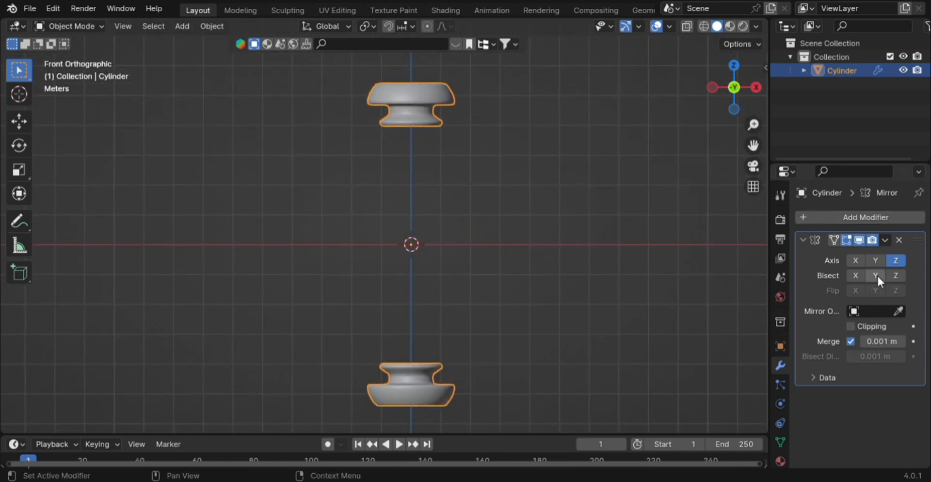
click(885, 239)
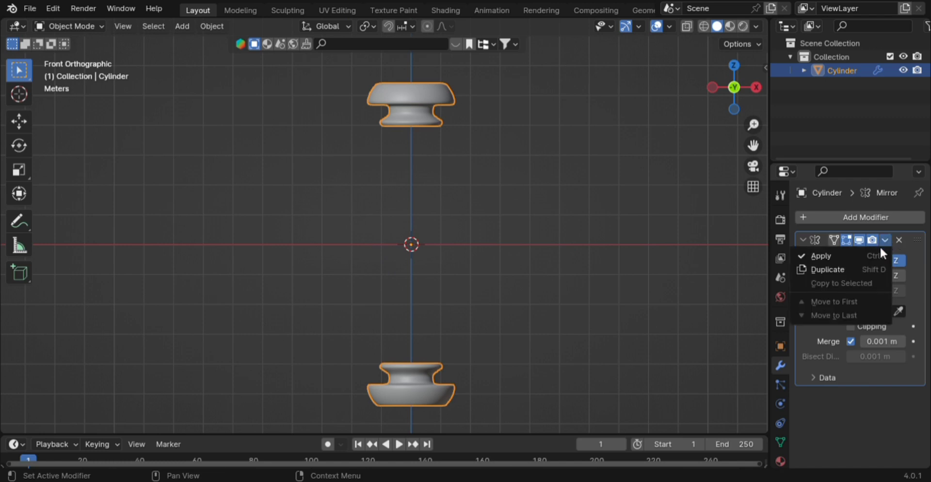
click(874, 251)
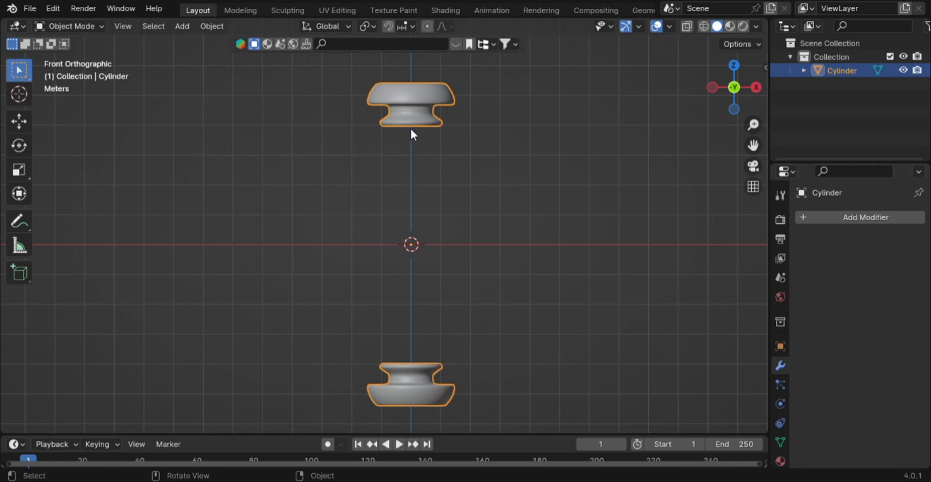
Separate the upper end cap's linked geometry from the mirrored mesh into its own object
key(Tab)
drag(321, 77, 435, 118)
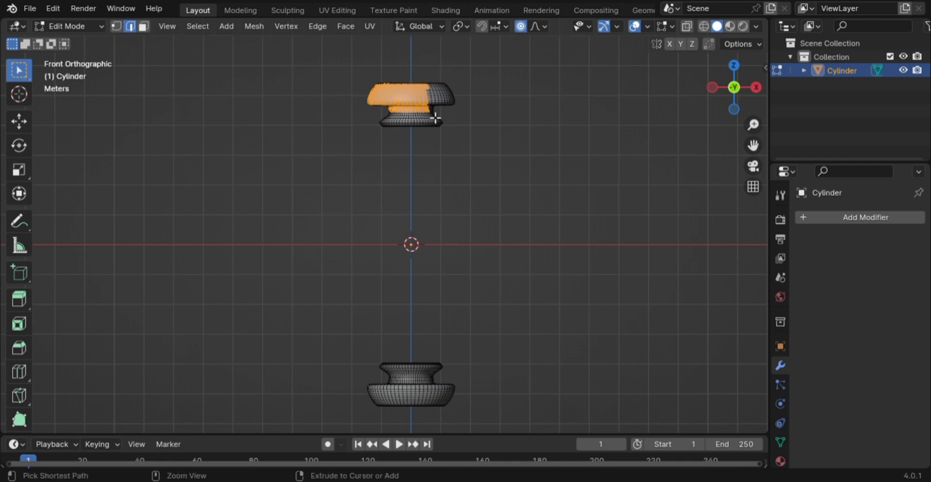
key(ctrl+l)
key(p)
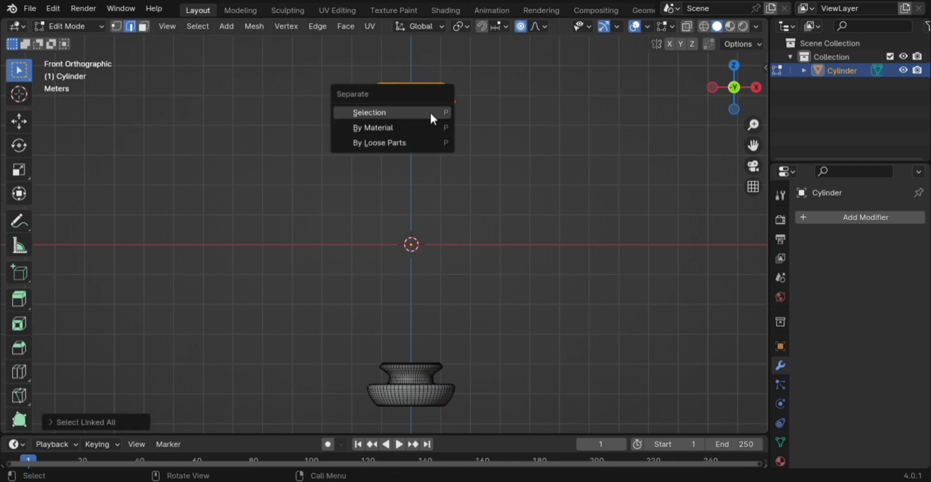
click(429, 115)
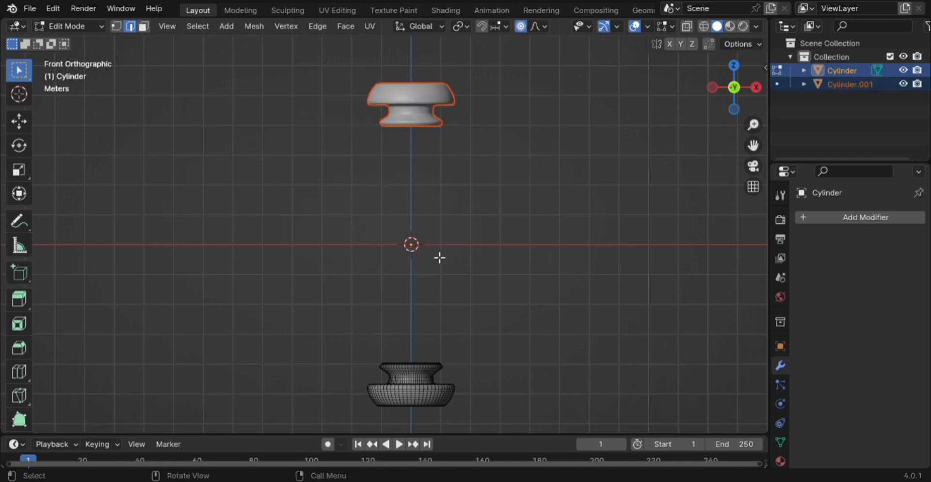
key(Tab)
Set the upper end cap's origin to its own geometry
click(406, 112)
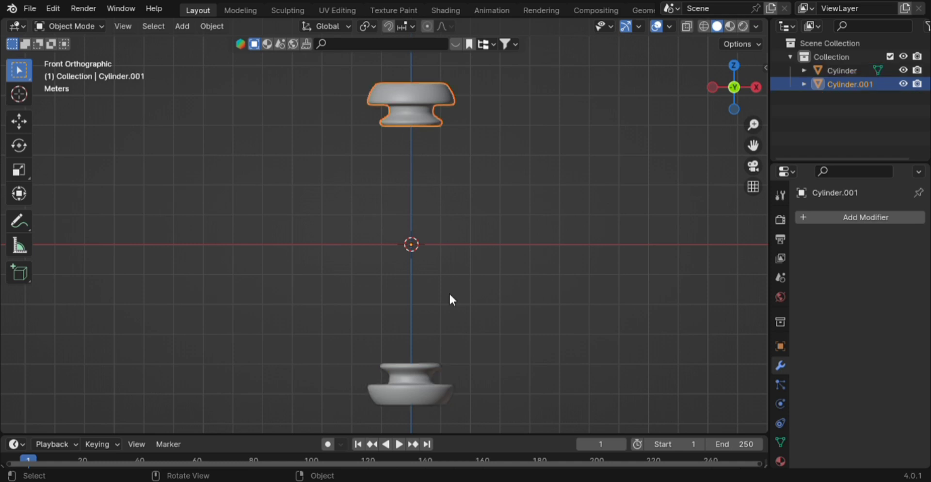
click(411, 378)
click(415, 107)
right_click(413, 101)
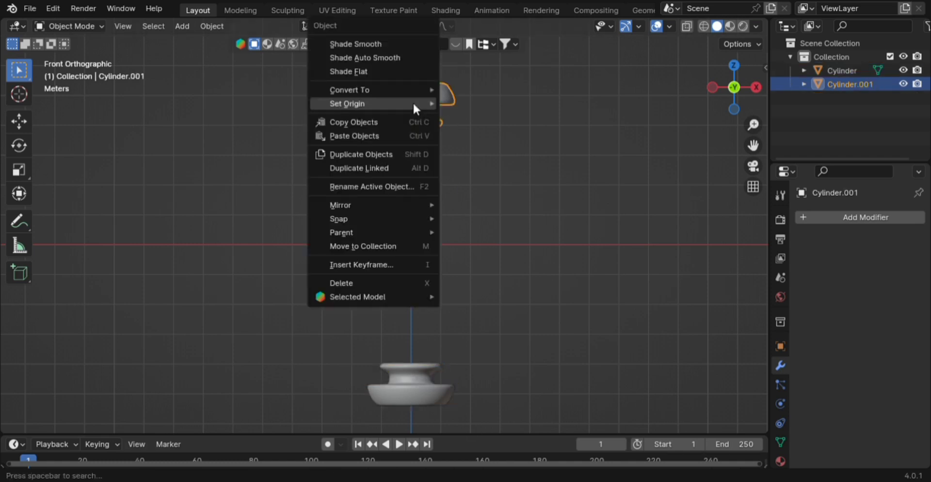
mouse_move(397, 104)
click(486, 118)
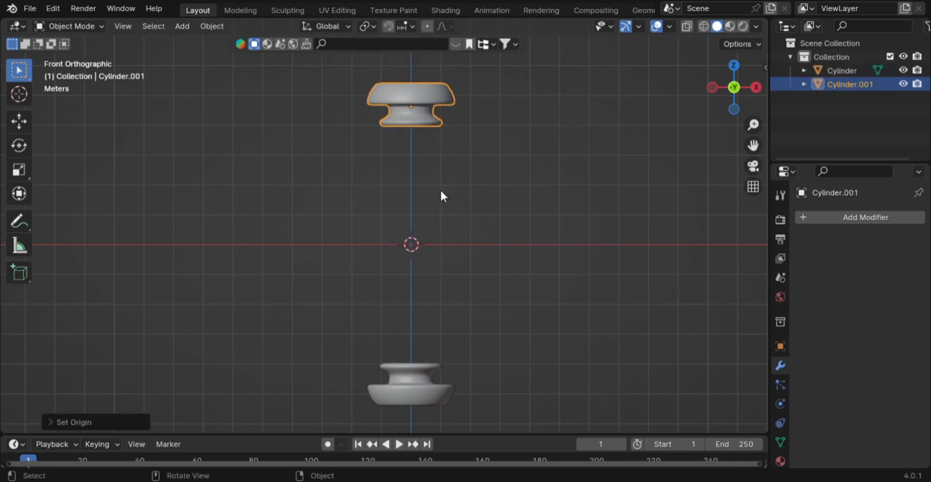
right_click(400, 380)
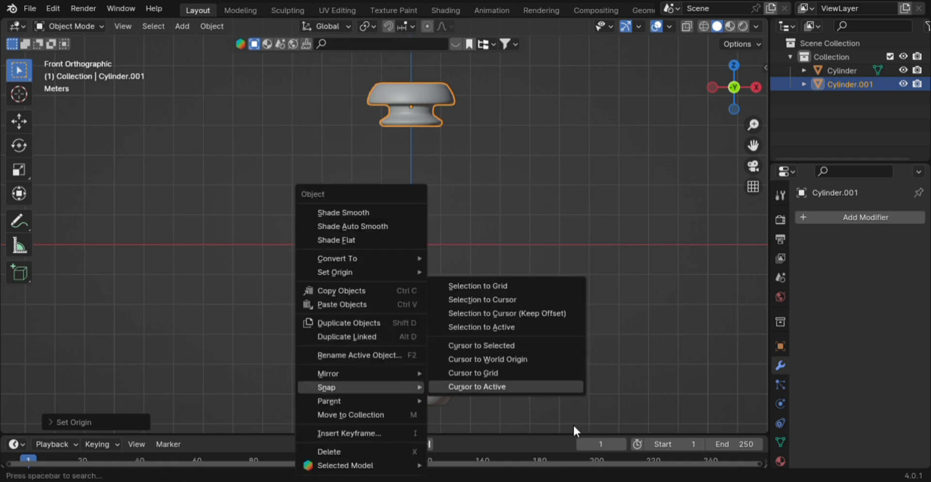
mouse_move(428, 401)
click(453, 389)
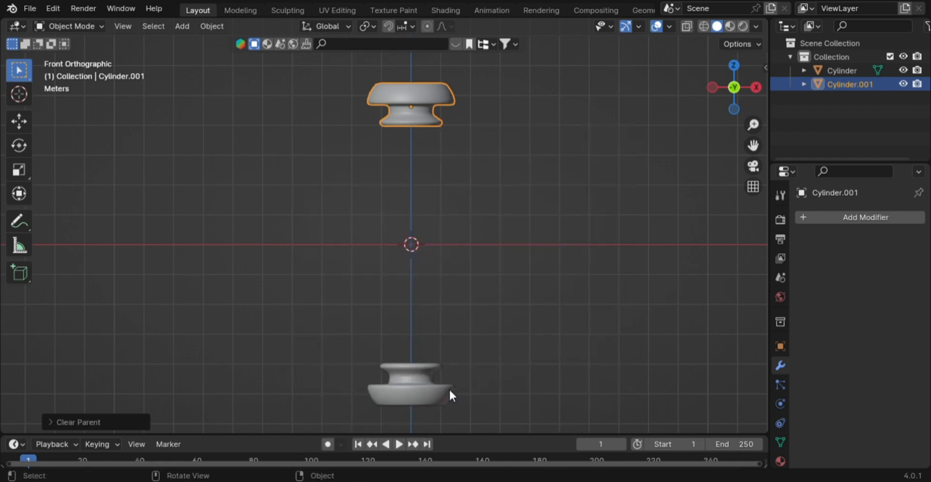
key(ctrl)
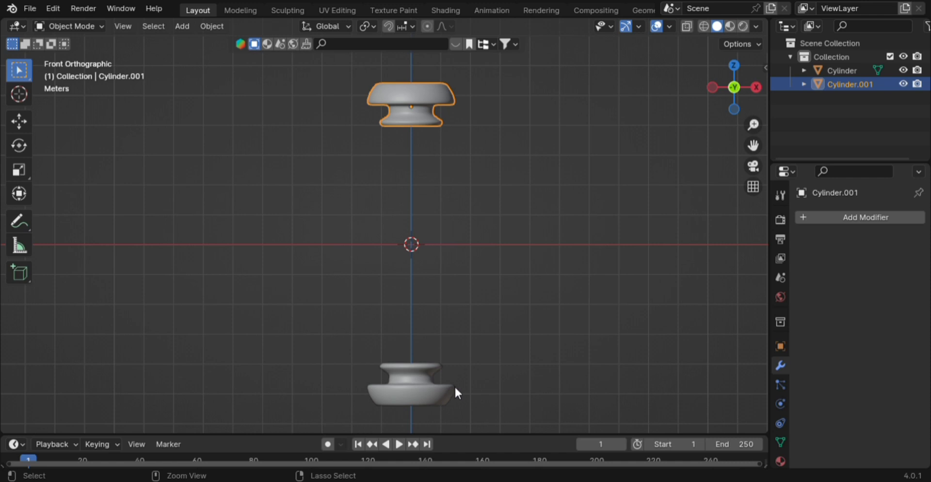
Set the lower end cap's origin to its own geometry, and clear the selection
click(428, 379)
right_click(429, 377)
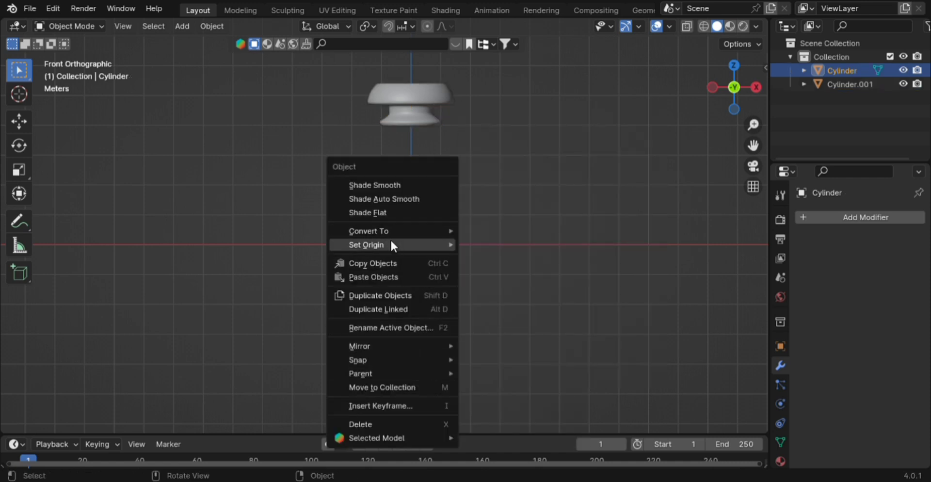
mouse_move(433, 245)
click(500, 260)
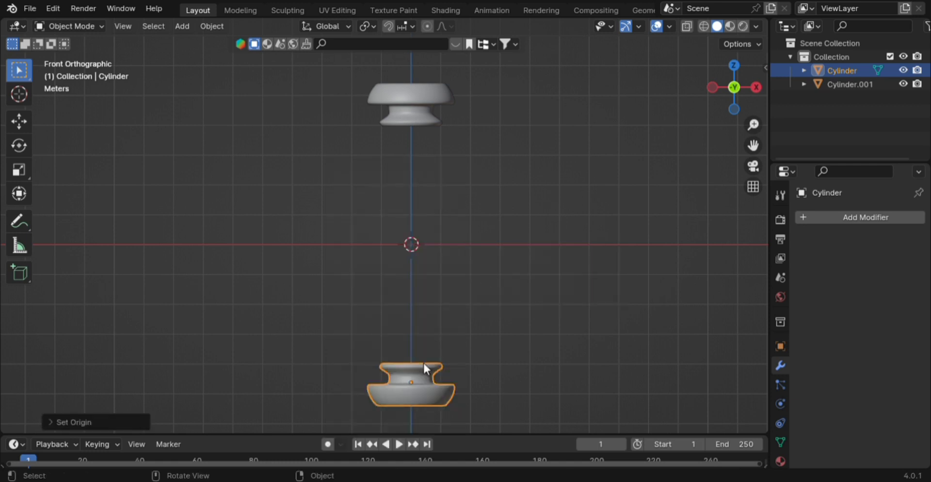
click(420, 118)
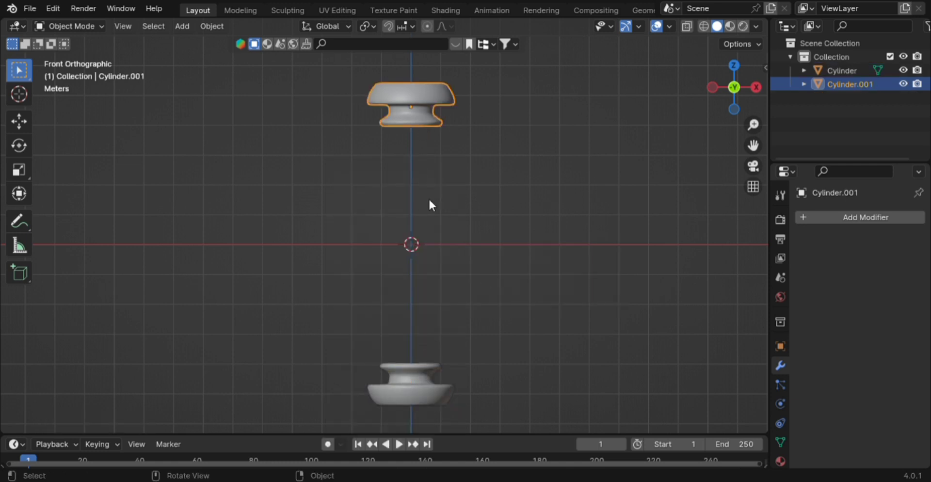
click(434, 393)
click(508, 316)
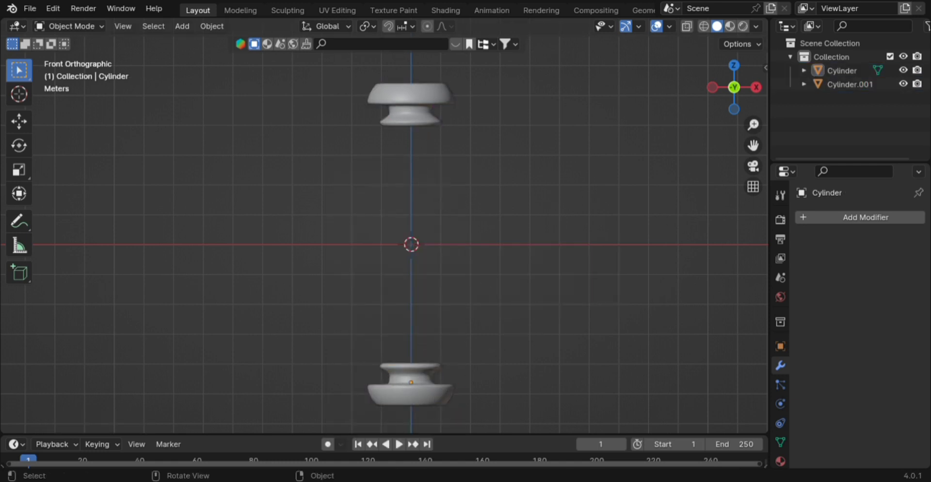
Add a mesh circle at the world centre and rotate its vertices 90° about X in Edit Mode
scroll(544, 265, down, 1)
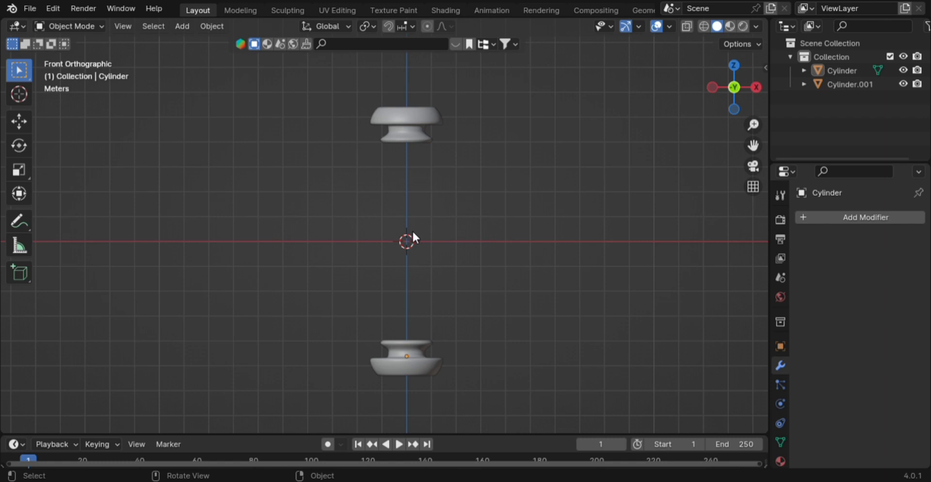
key(shift+a)
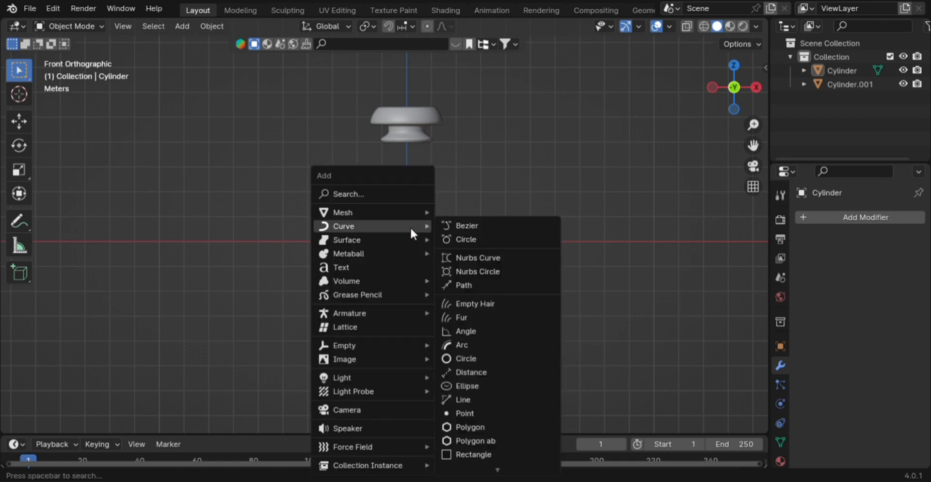
mouse_move(398, 211)
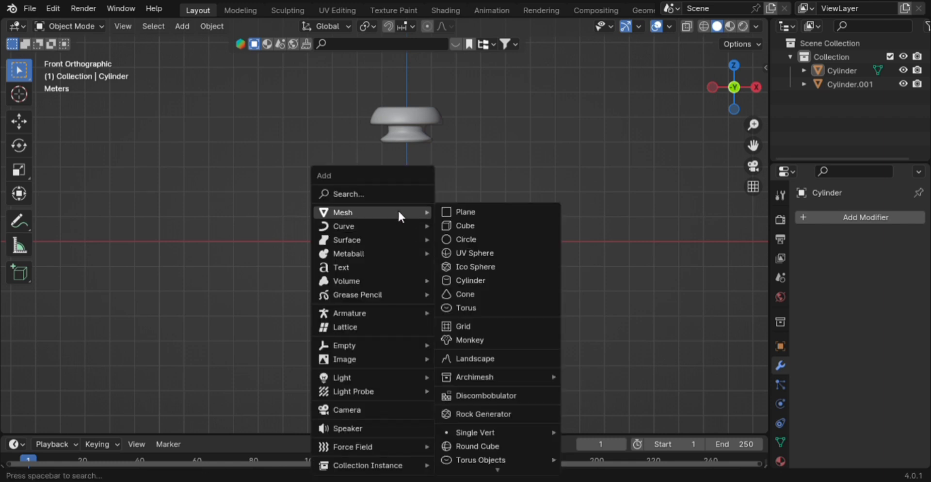
click(482, 239)
key(Tab)
text(rx)
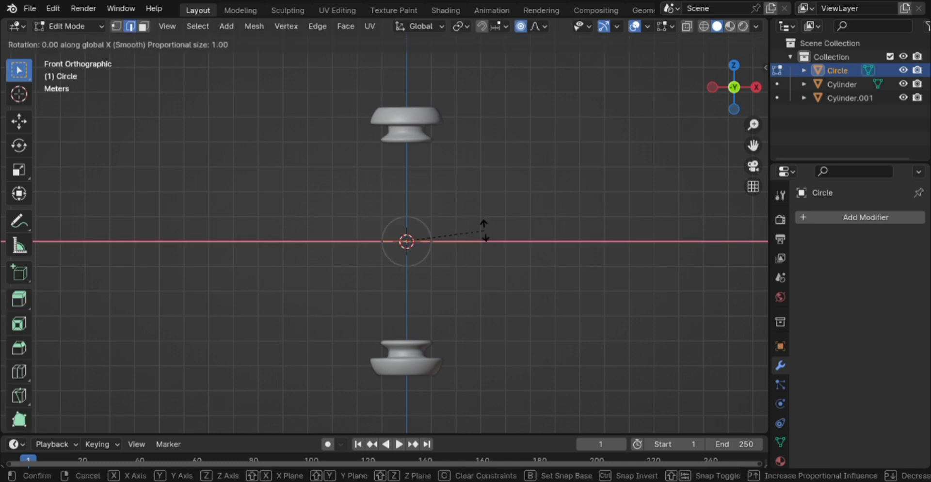
text(90)
key(Return)
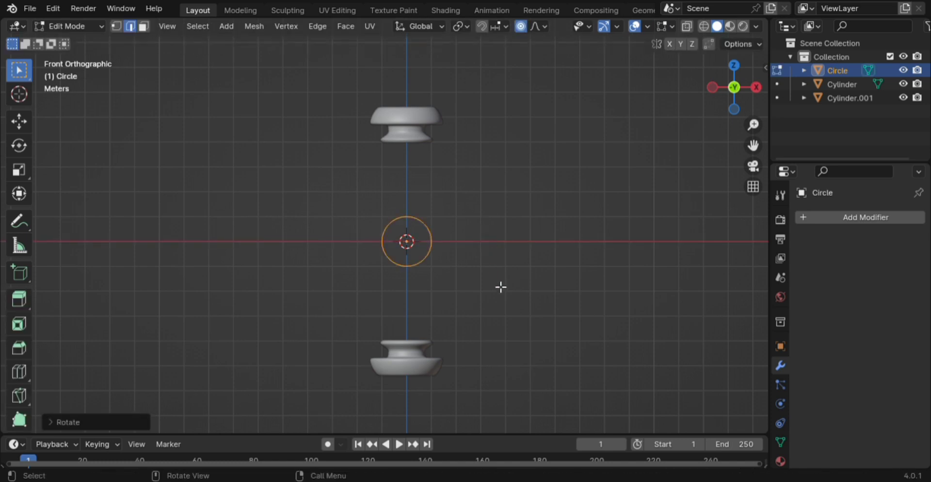
Scale the circle's vertices down to about a quarter of their size, and turn off proportional editing
key(1)
key(s)
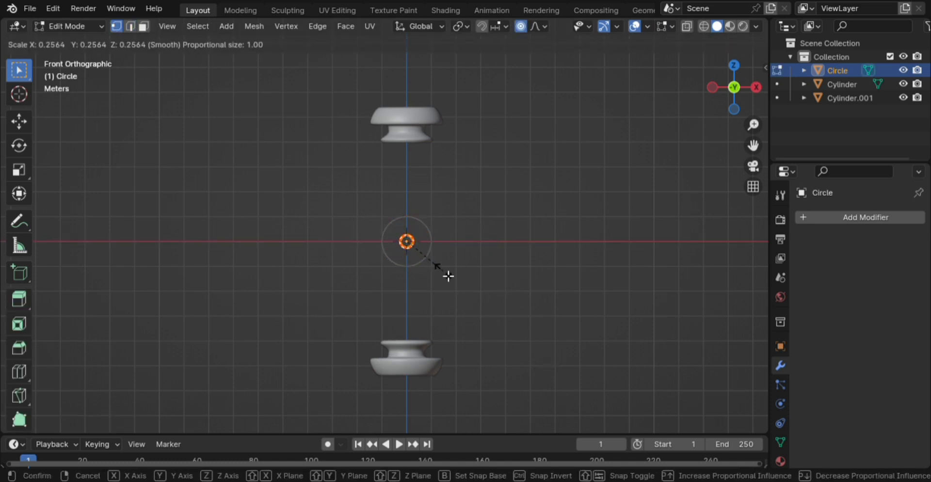
click(448, 273)
click(522, 25)
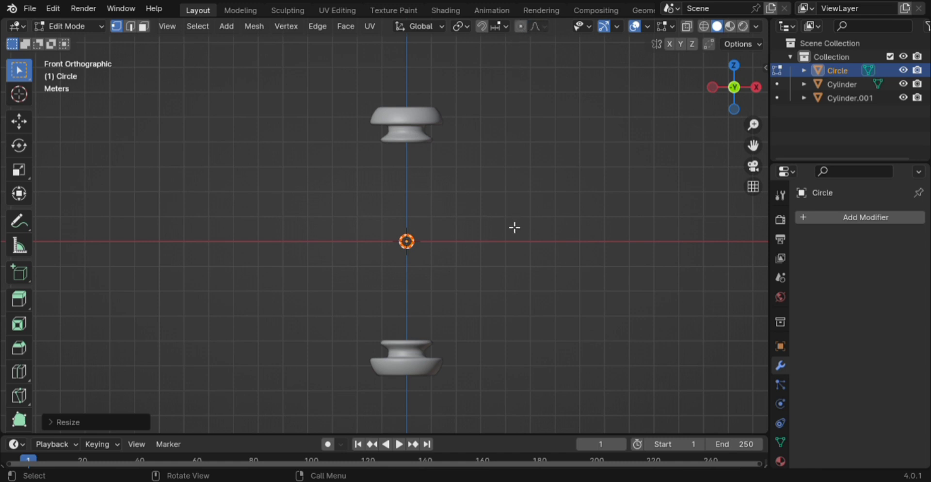
Shrink the circle further and move its vertices beside the lower cap's neck, about 1.01 m along X and -4.49 m along Z
shift+scroll(499, 194, down, 2)
scroll(492, 158, up, 5)
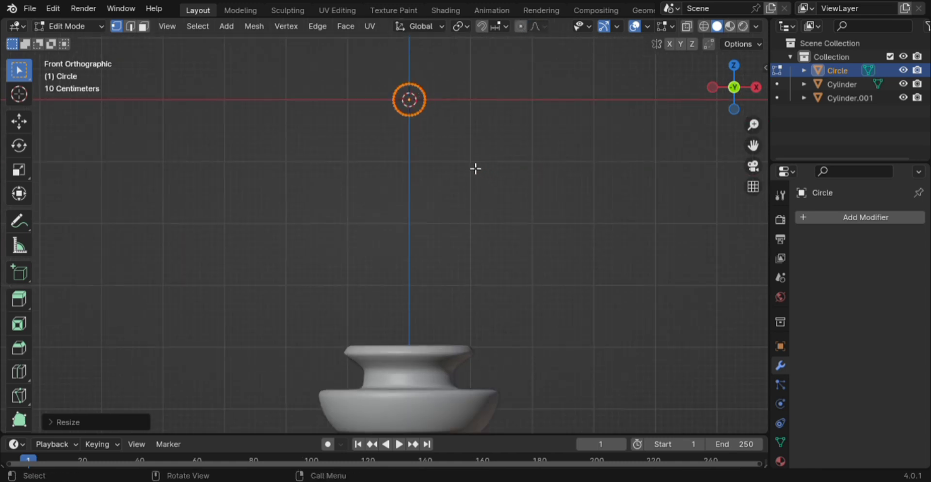
key(s)
click(475, 233)
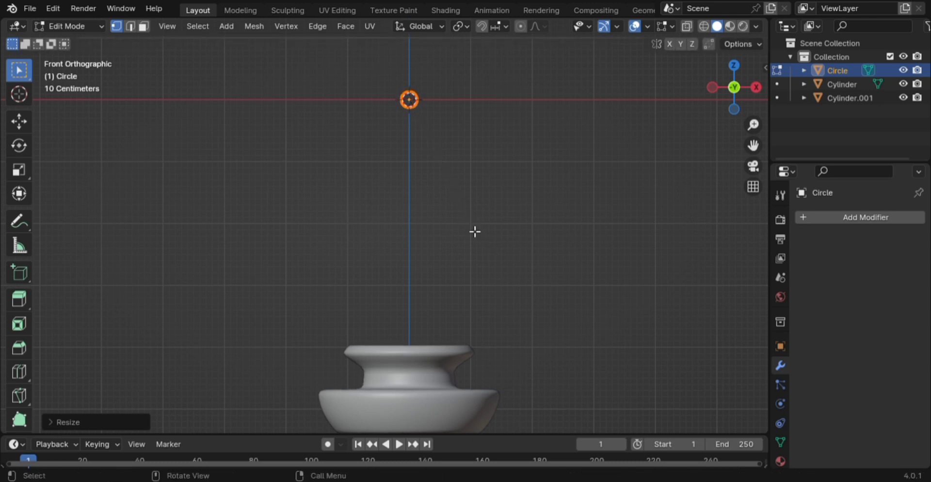
key(g)
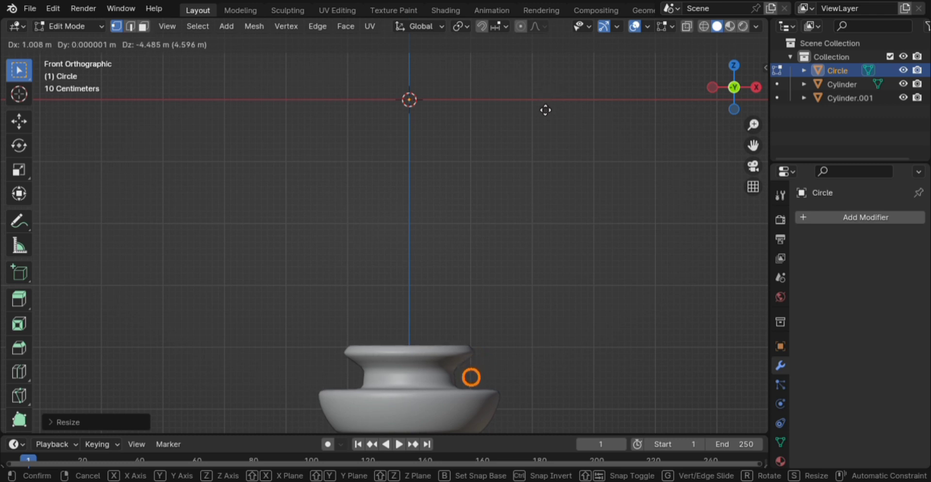
click(545, 110)
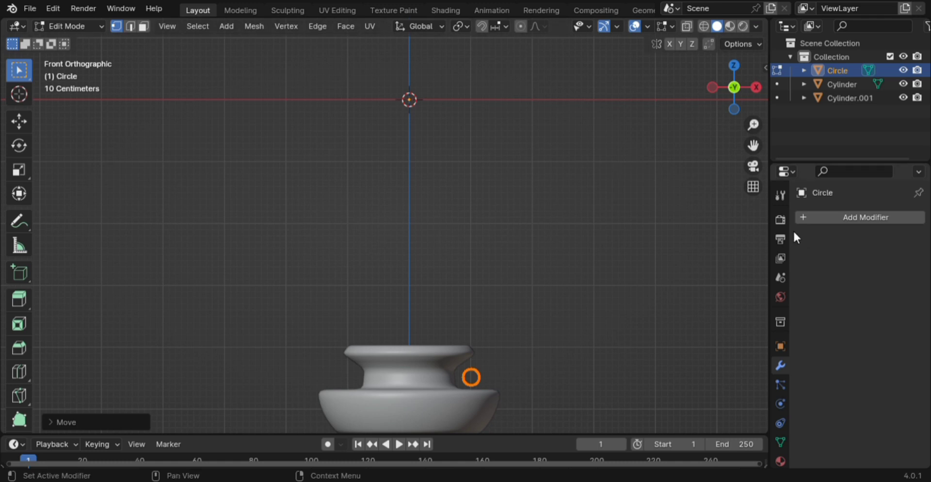
Add a Screw modifier to the circle object around the Z axis
key(Tab)
click(872, 216)
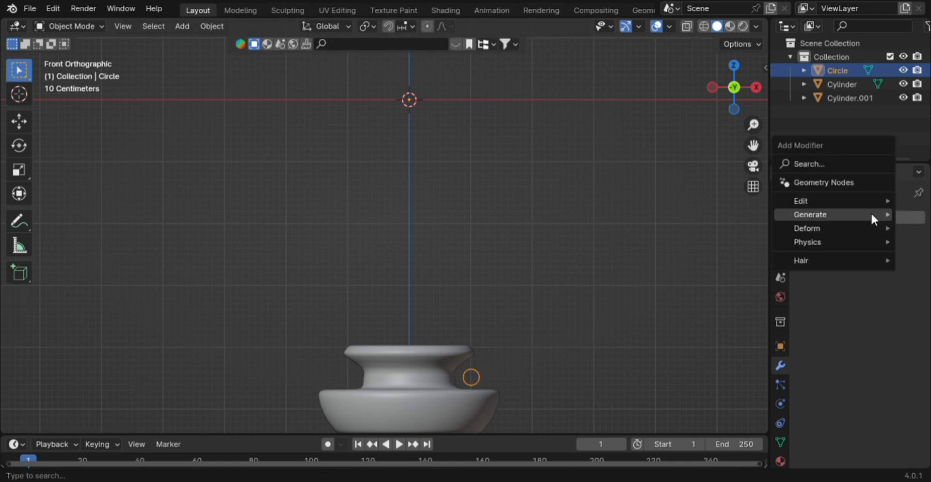
mouse_move(836, 213)
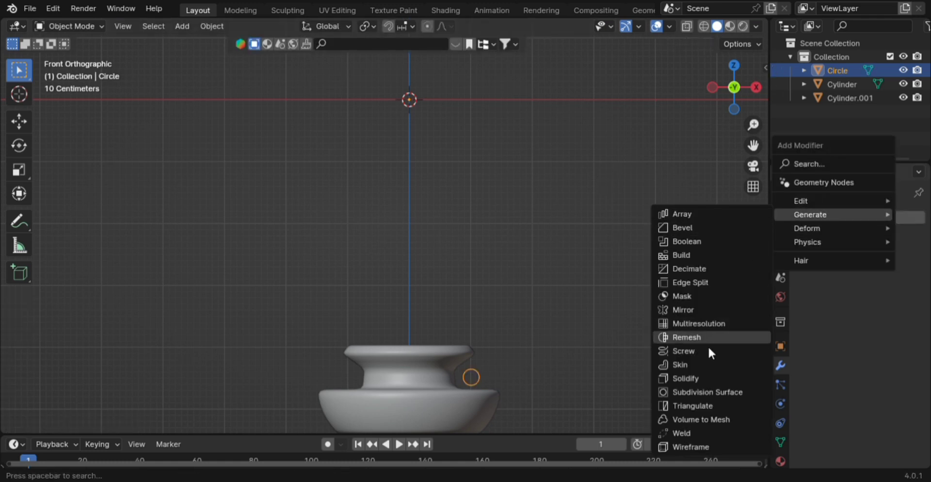
click(683, 352)
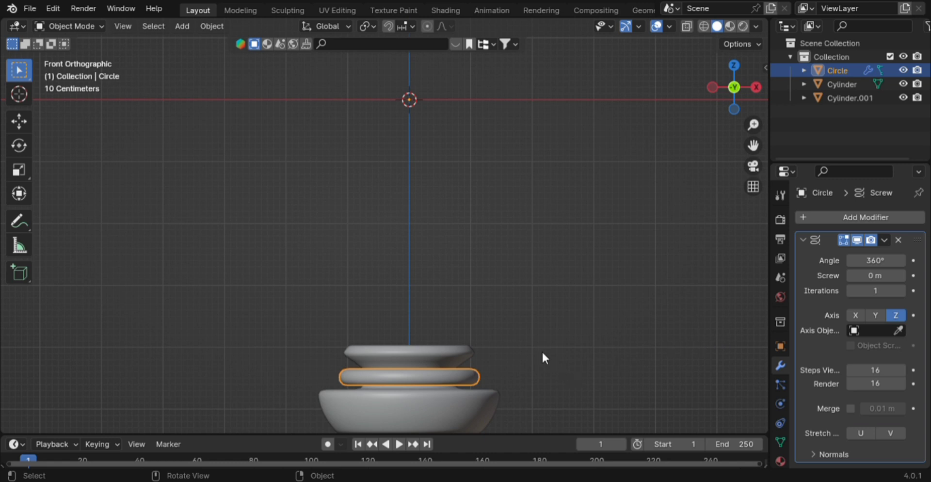
middle_drag(531, 356, 479, 354)
scroll(472, 348, up, 2)
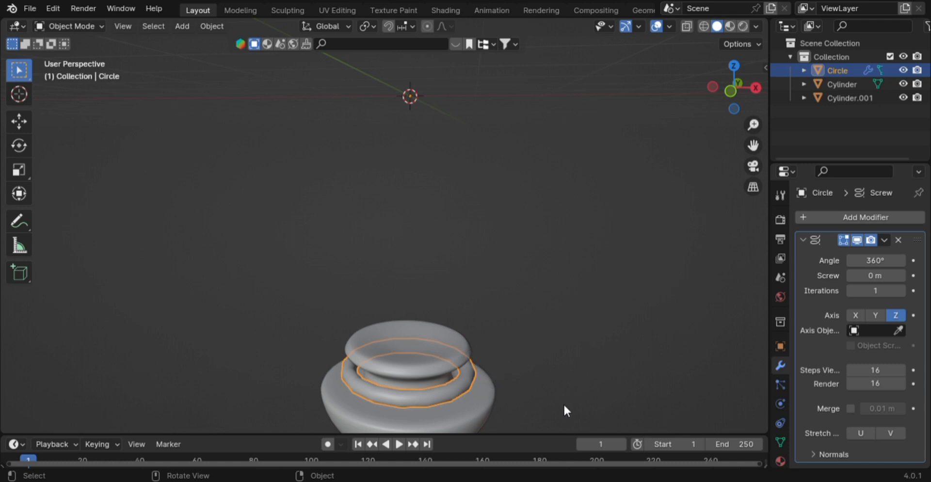
Scale the circle profile's vertices down slightly to thin the ring around the lower cap's neck
key(Tab)
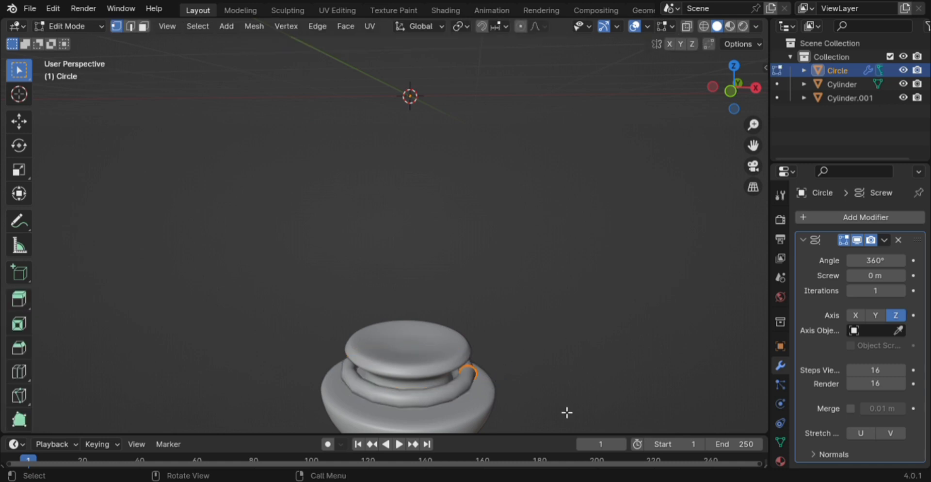
key(s)
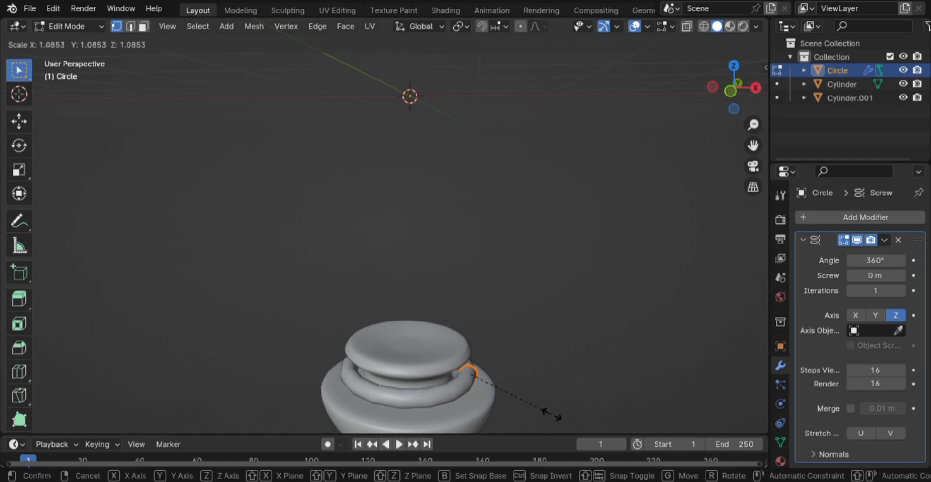
click(524, 402)
key(s)
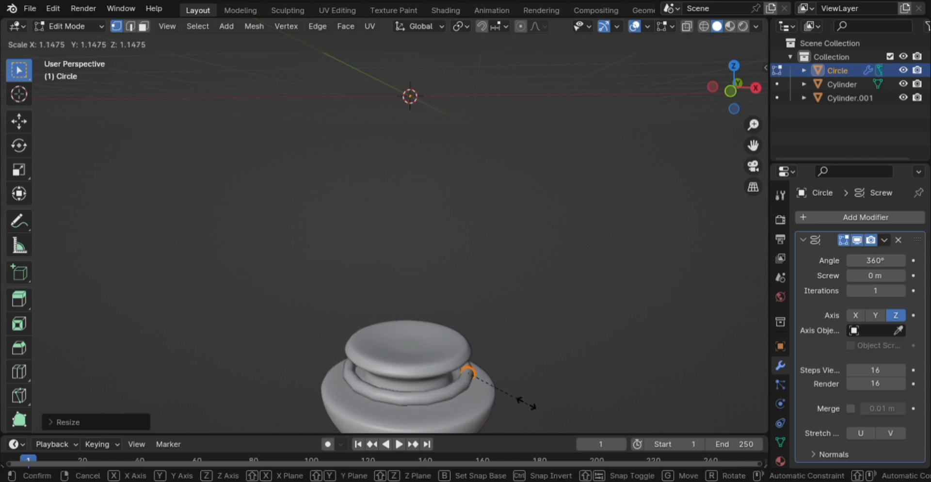
click(527, 405)
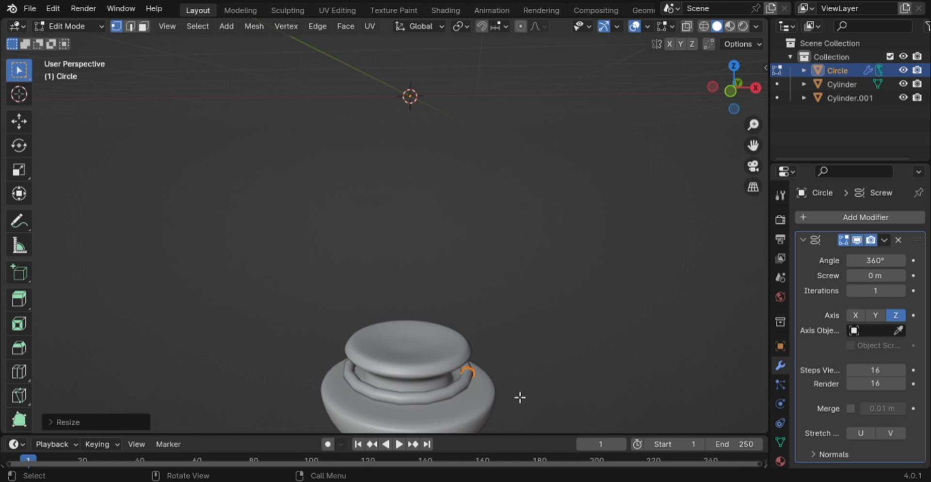
key(g)
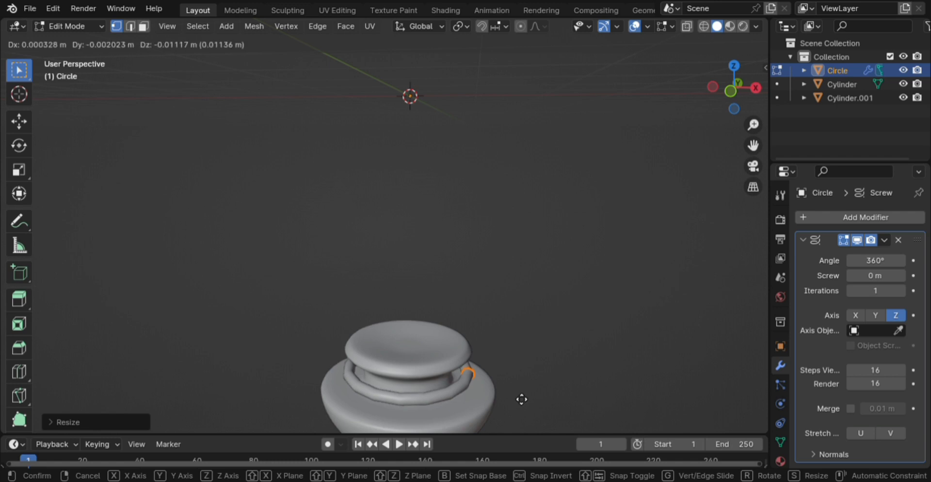
click(515, 392)
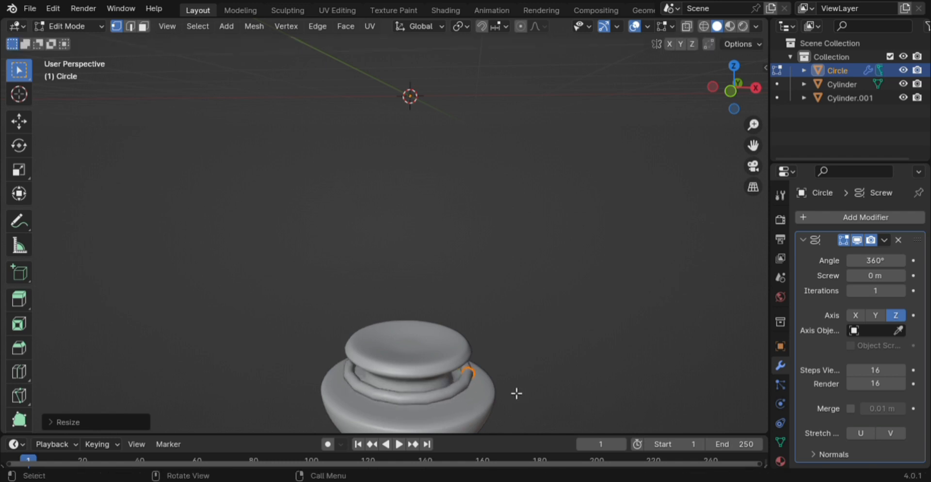
key(KP_7)
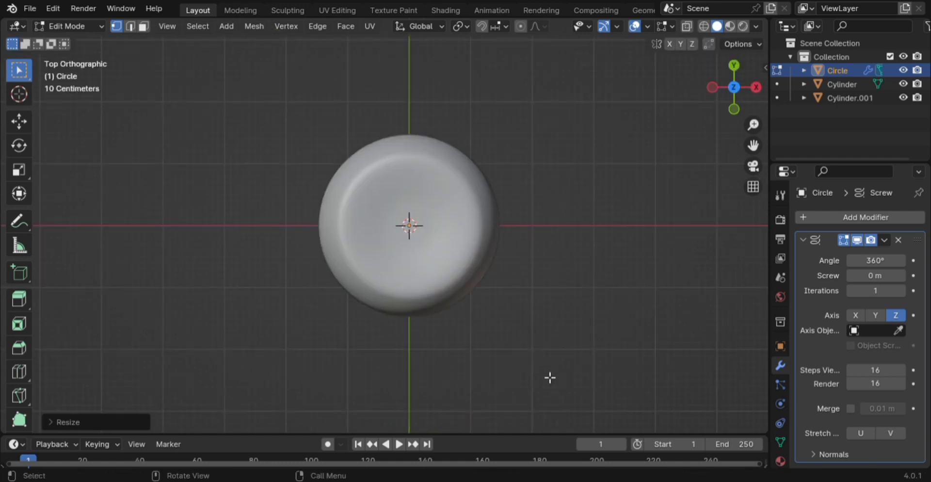
Move the circle profile's vertices a little over 0.1 m outward along X to widen the ring around the lower cap
key(alt+z)
scroll(543, 383, up, 5)
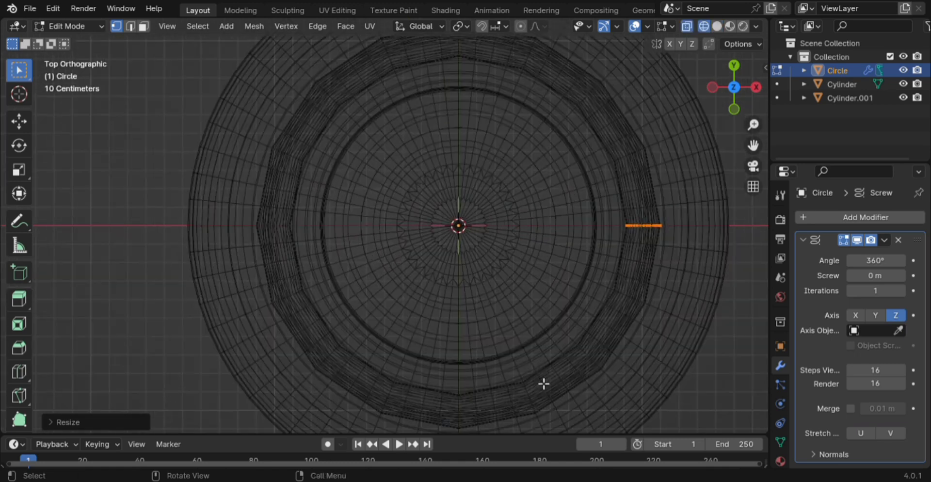
key(g)
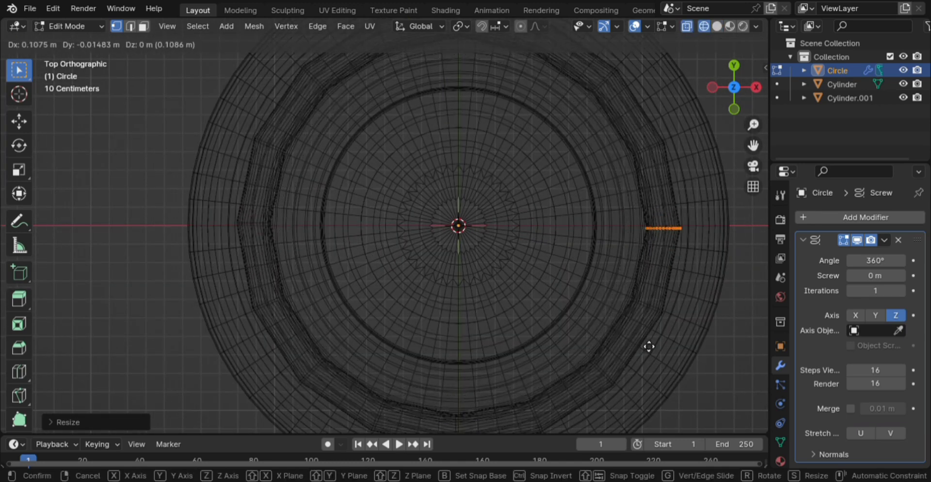
click(654, 349)
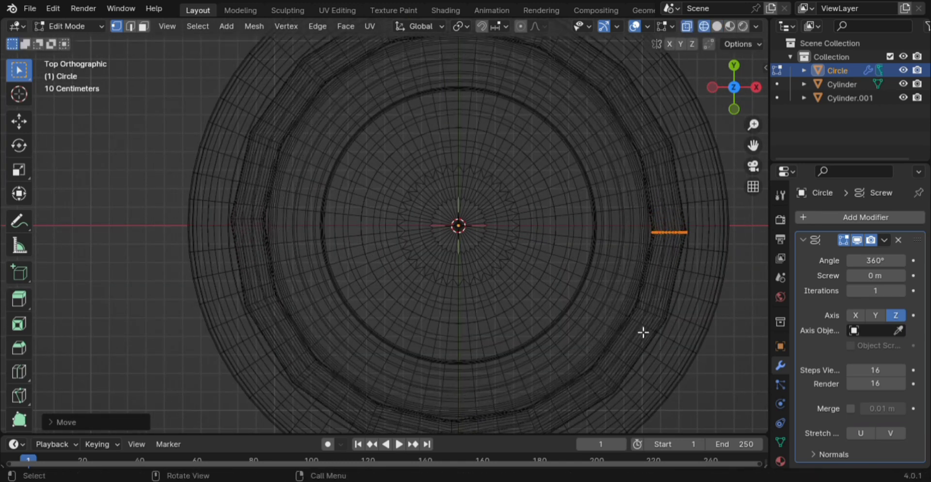
key(alt+z)
Set the Screw modifier's screw height to 1.5 m so the ring around the lower cap rises as a coil
scroll(650, 346, down, 2)
middle_drag(650, 328, 661, 313)
middle_drag(621, 347, 597, 282)
scroll(594, 301, up, 3)
mouse_move(563, 237)
middle_down()
mouse_move(569, 231)
mouse_move(566, 249)
mouse_move(557, 214)
mouse_move(563, 234)
middle_up()
key(KP_1)
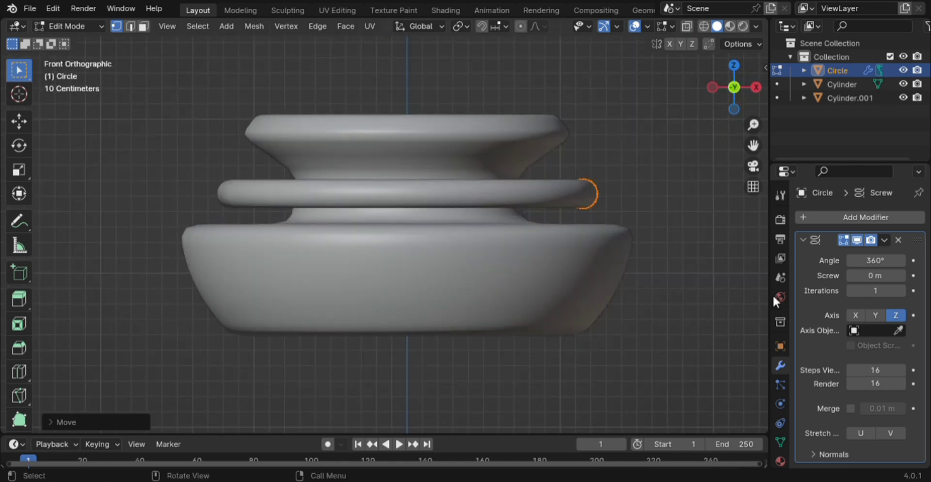
click(892, 276)
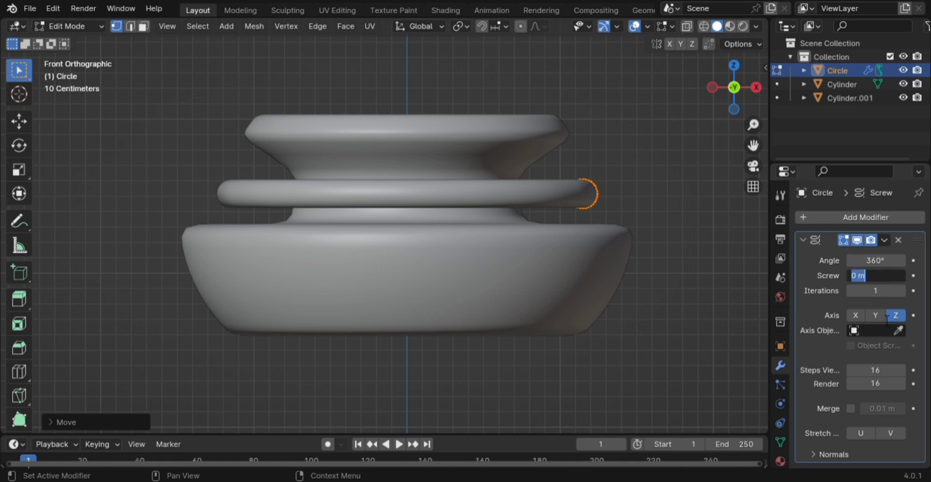
text(2)
key(BackSpace)
text(1.5)
key(Return)
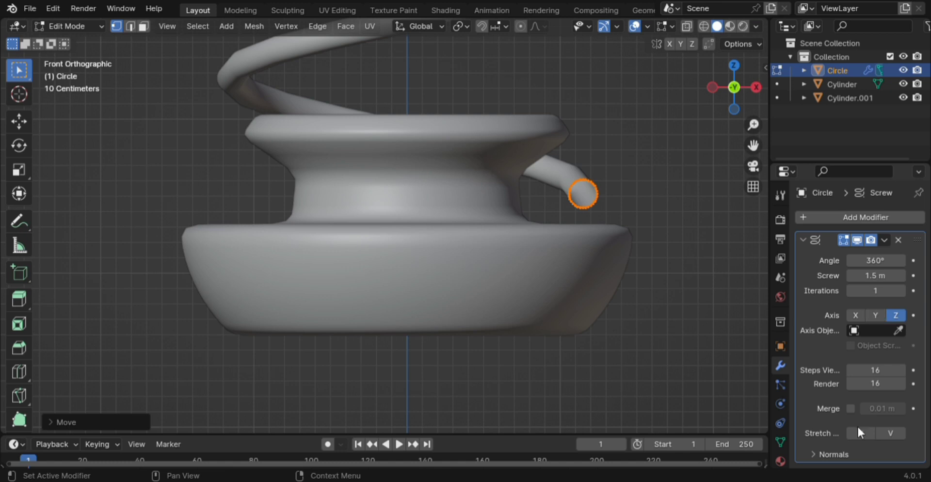
Reduce the Screw modifier's screw height to 1.2 m
scroll(643, 304, down, 3)
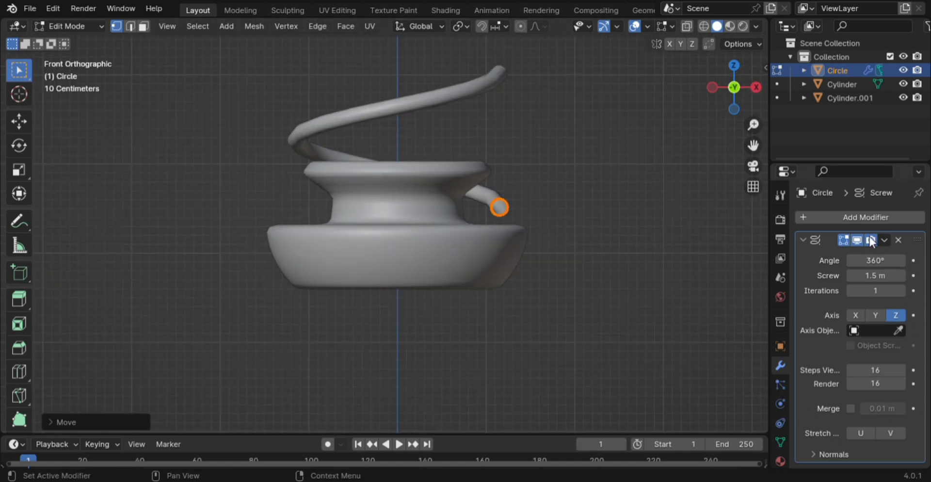
click(876, 277)
text(1.2)
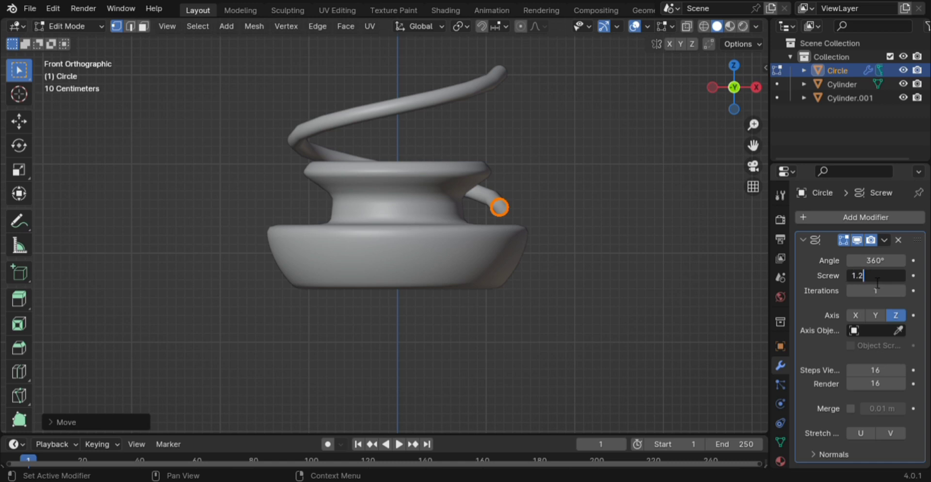
key(Return)
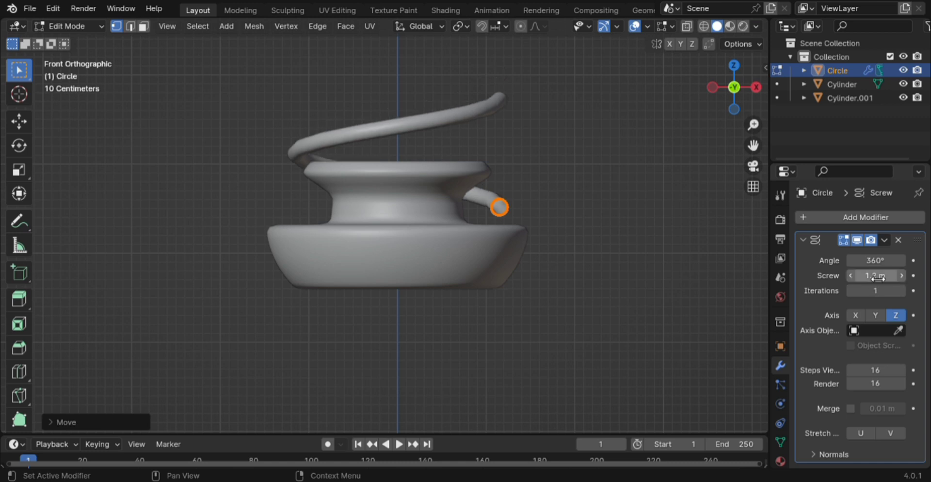
Set the Screw modifier's screw height to 1 m for a tighter coil turn
click(877, 277)
text(1)
key(Return)
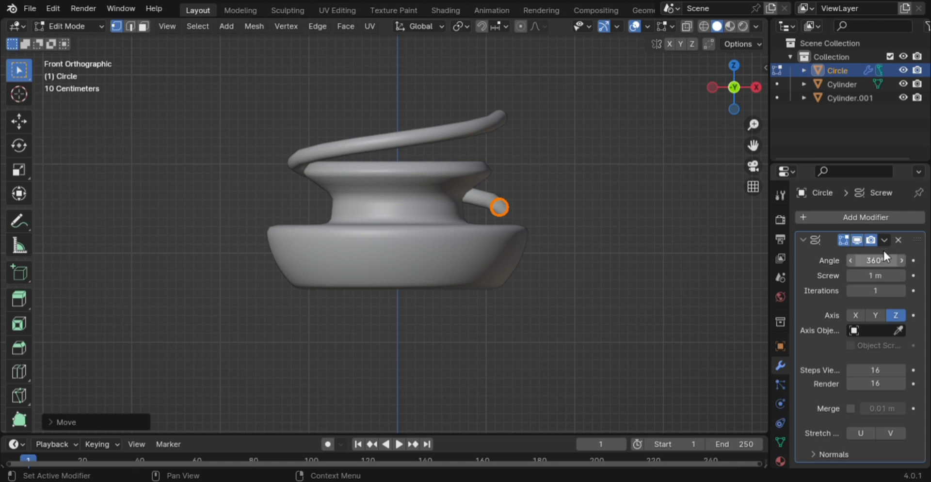
Return to Object Mode and set the Screw modifier's iterations to 9 so the coil reaches the upper cap
scroll(572, 227, down, 3)
middle_drag(580, 218, 560, 244)
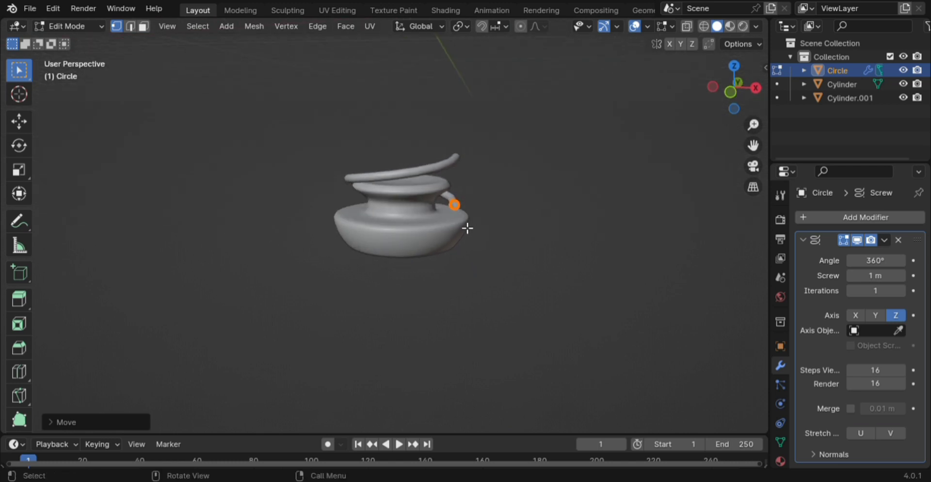
key(KP_1)
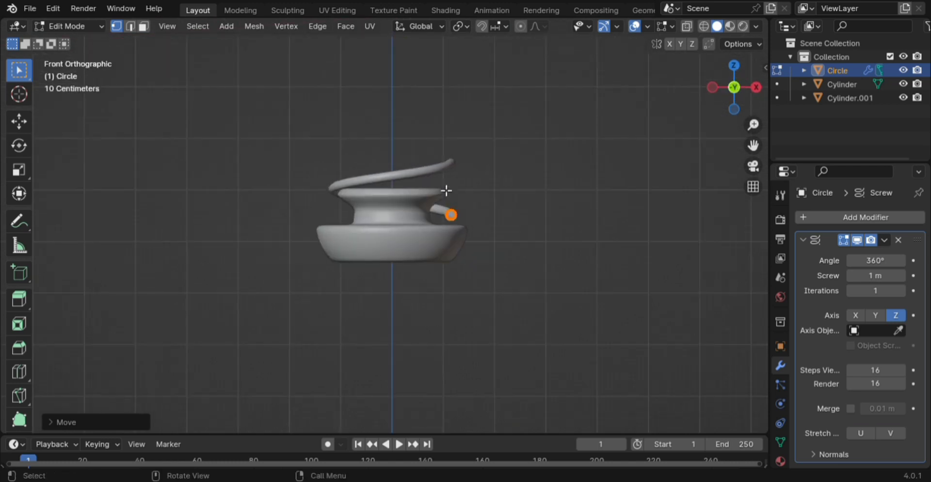
scroll(454, 192, down, 1)
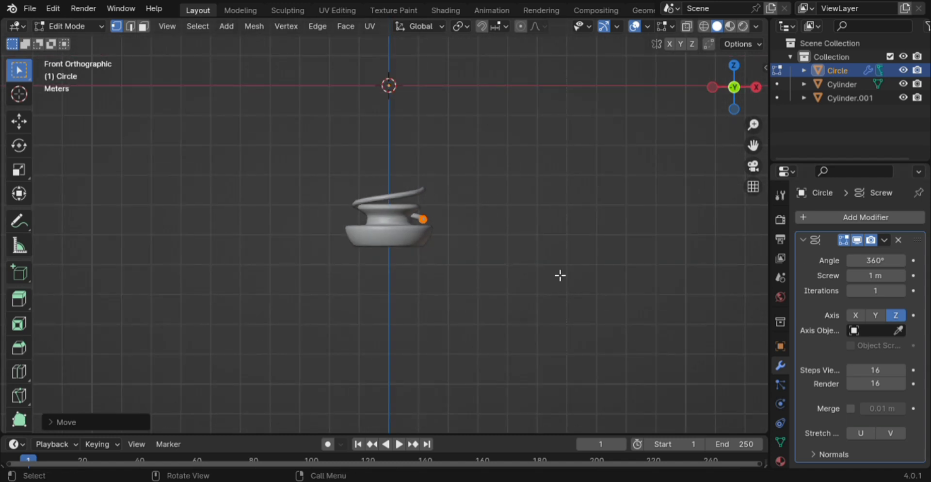
key(Tab)
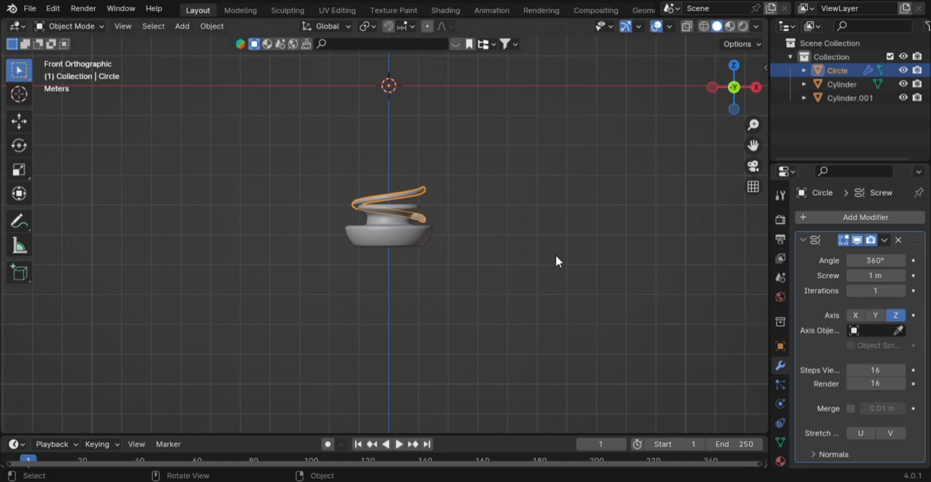
scroll(555, 257, down, 4)
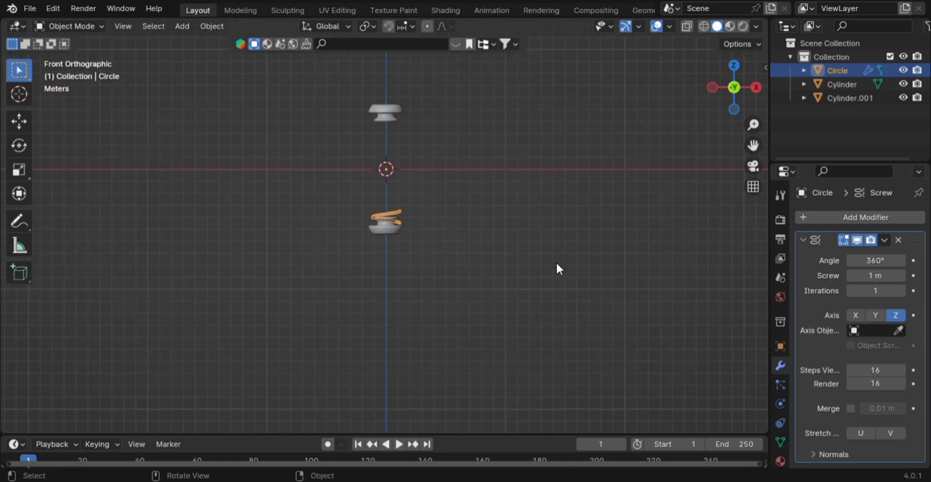
click(887, 294)
text(8)
key(Return)
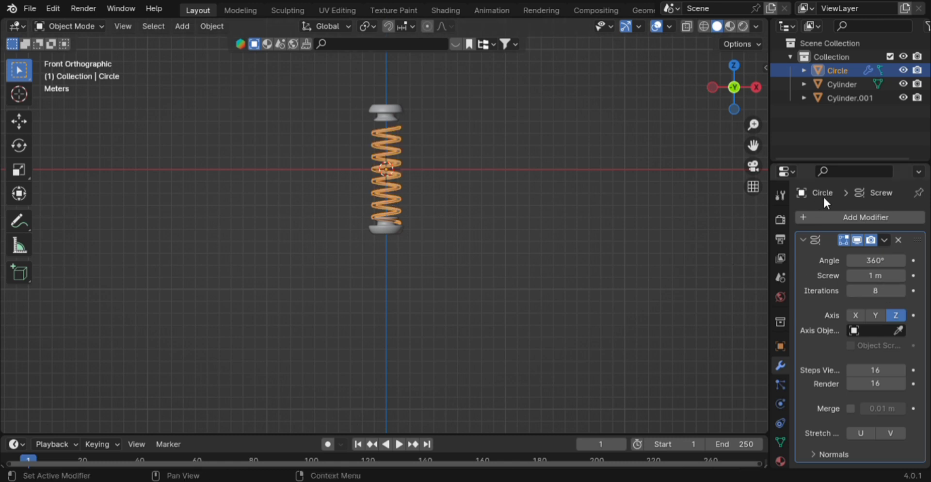
click(902, 289)
click(902, 289)
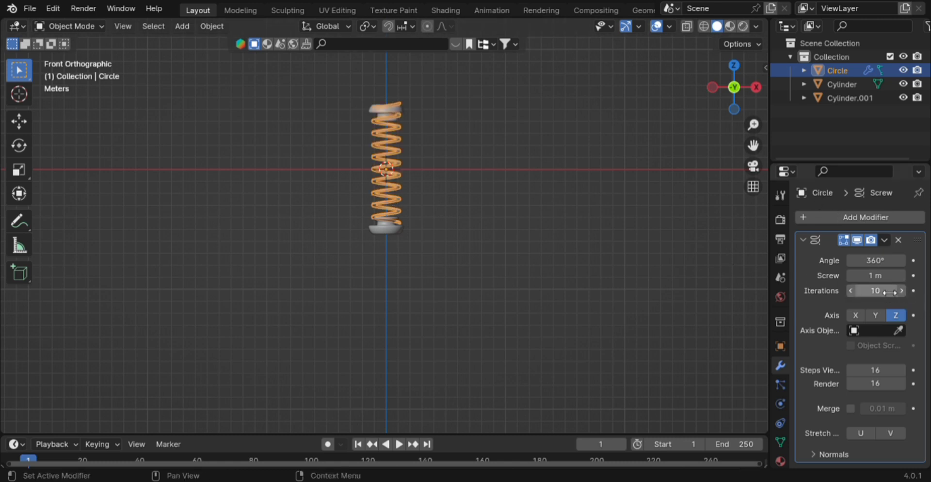
click(850, 290)
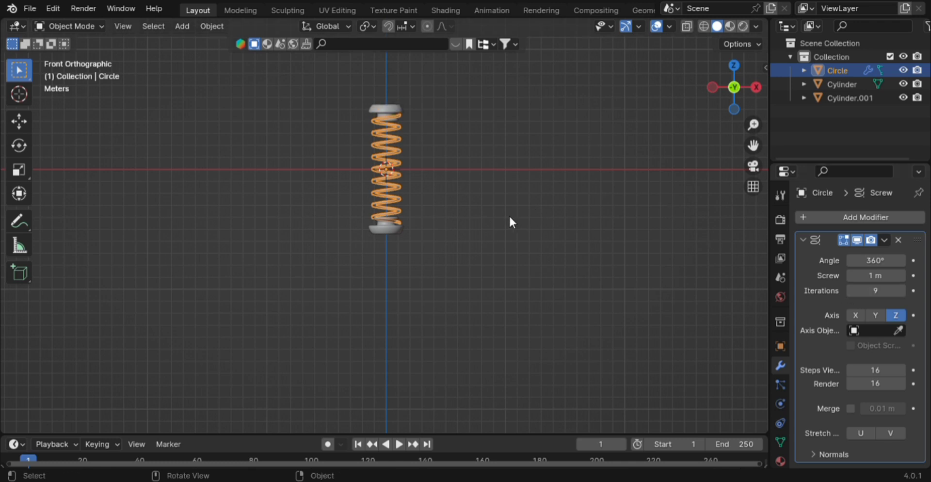
Examine how the coil fits against the upper cap, with the coil deselected
scroll(509, 217, up, 3)
shift+middle_drag(522, 204, 557, 334)
scroll(559, 337, up, 3)
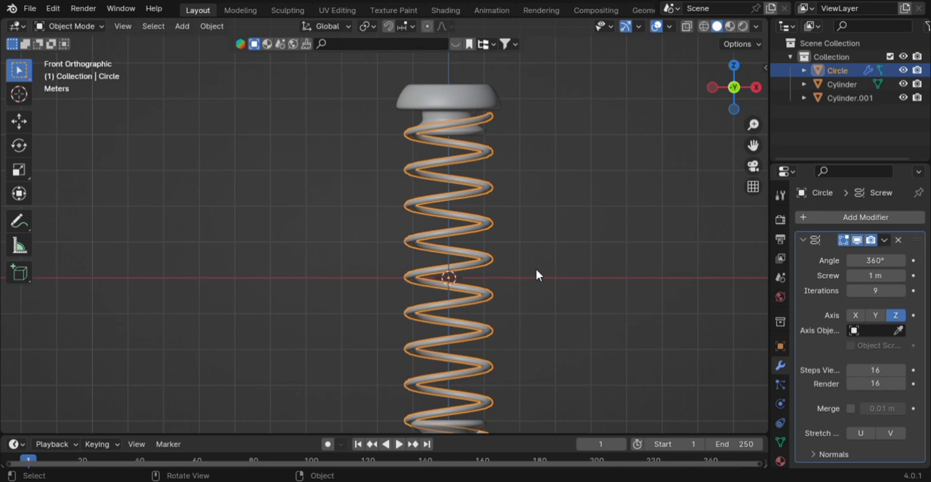
shift+middle_drag(536, 270, 489, 250)
click(523, 220)
scroll(538, 225, down, 2)
Try a screw height of 1.1 m for the coil, and restore it to 1 m
key(Tab)
key(grave)
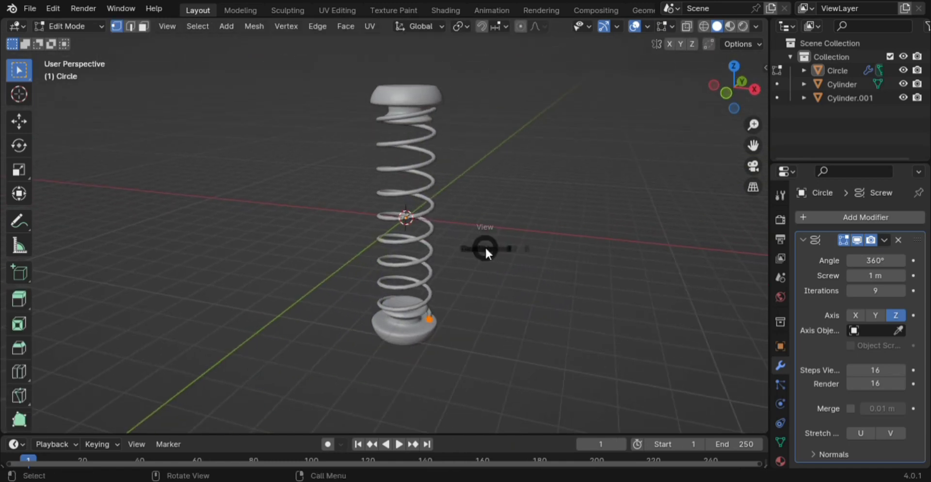
click(425, 202)
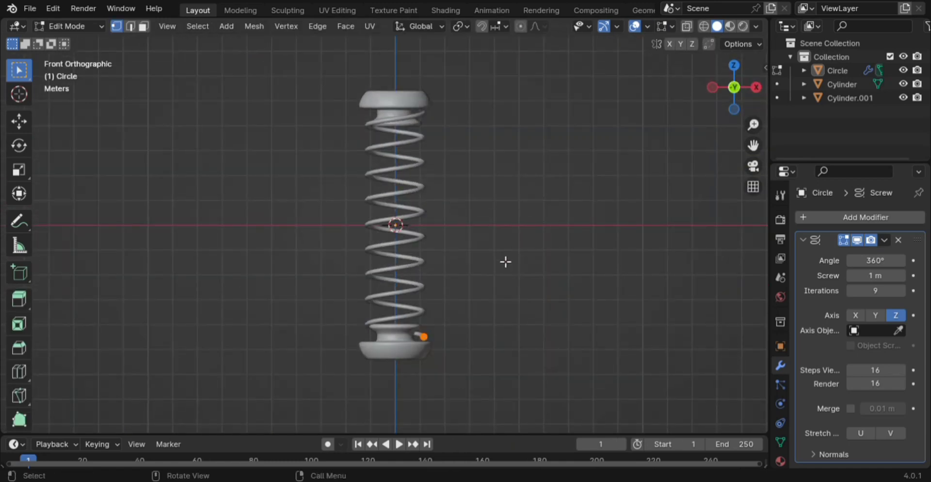
scroll(511, 269, up, 4)
scroll(517, 276, down, 2)
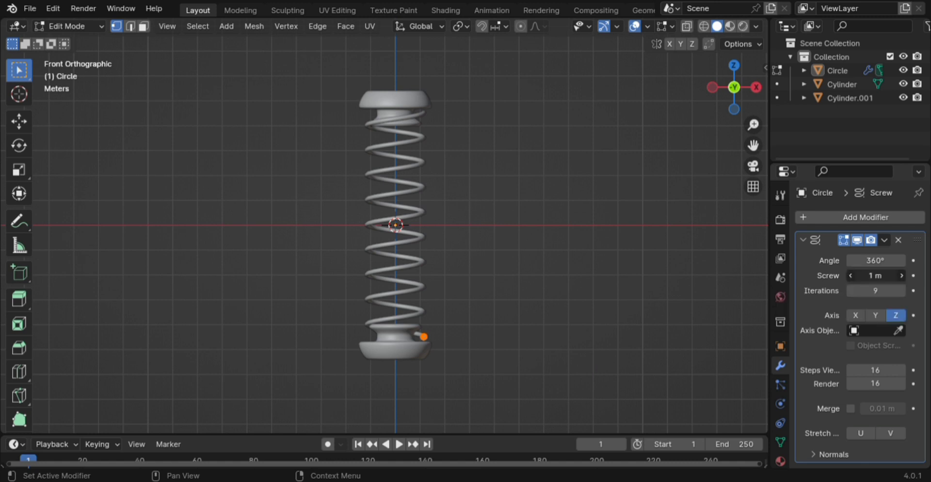
drag(885, 283, 863, 275)
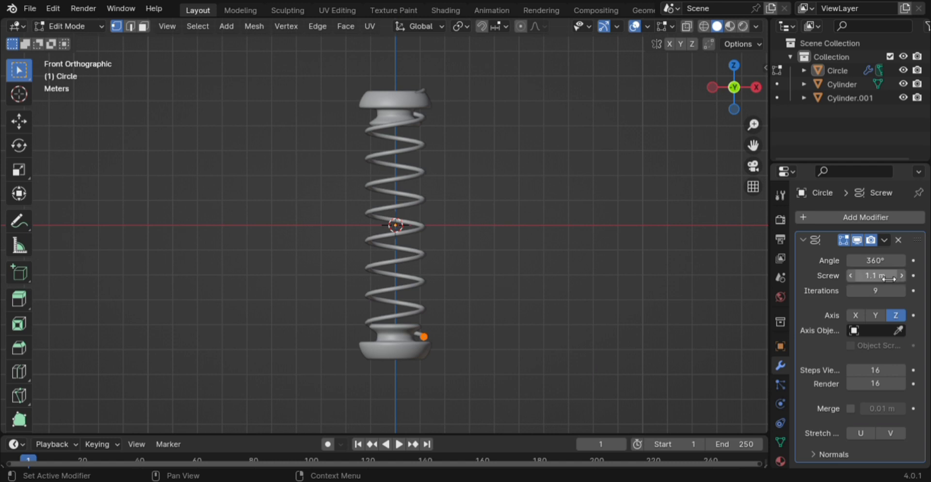
click(851, 275)
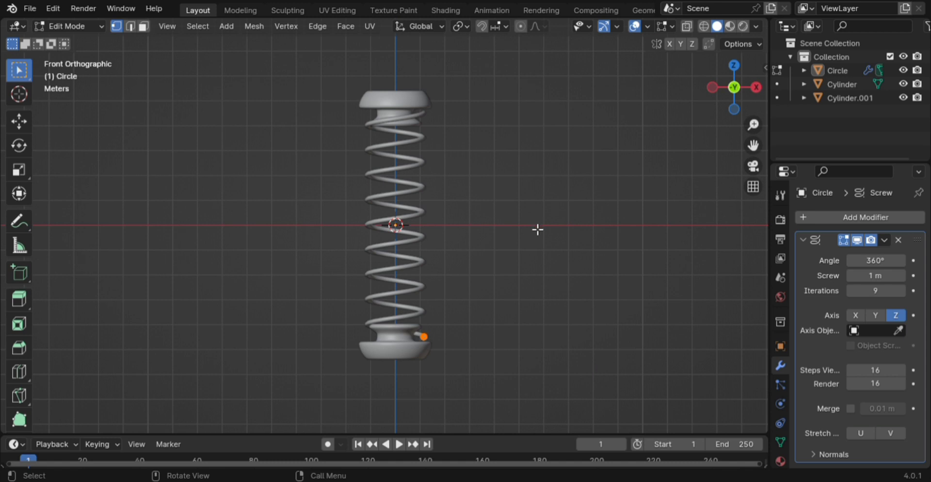
key(Tab)
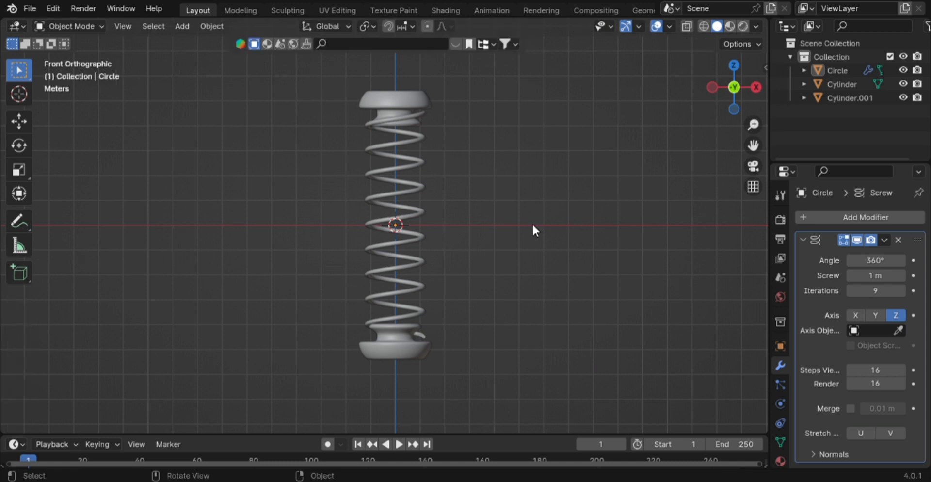
Rotate the whole coil object 180° about the global X axis
scroll(443, 218, down, 2)
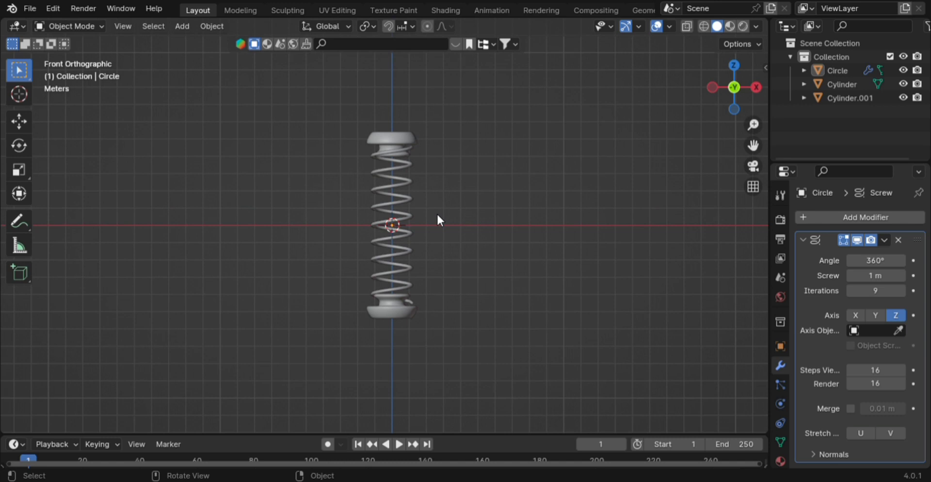
click(373, 193)
text(r)
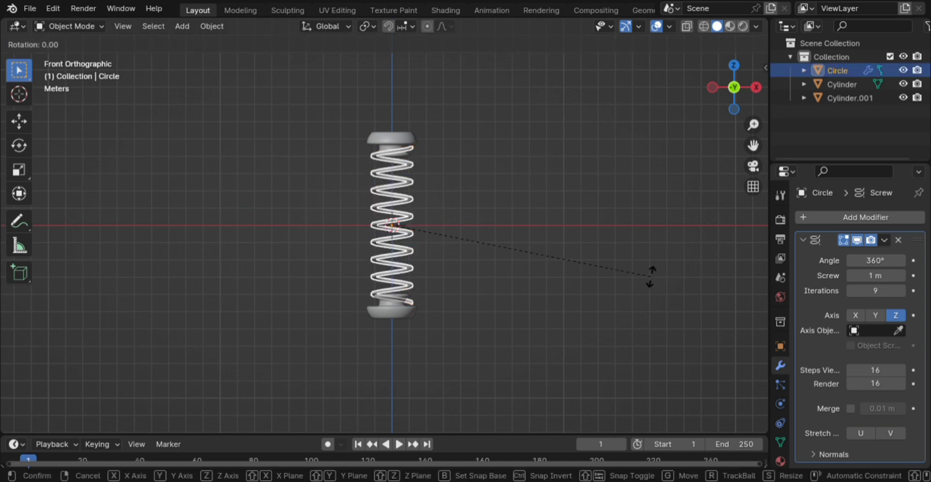
text(x180)
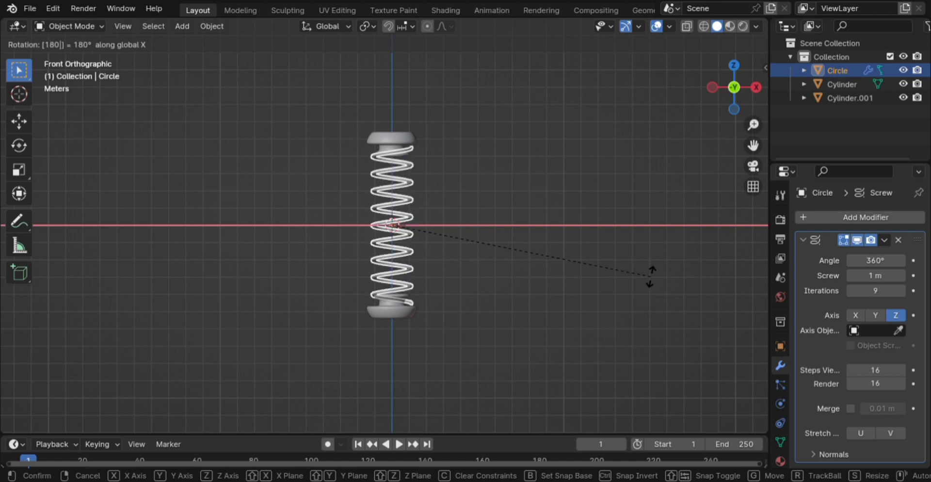
key(Return)
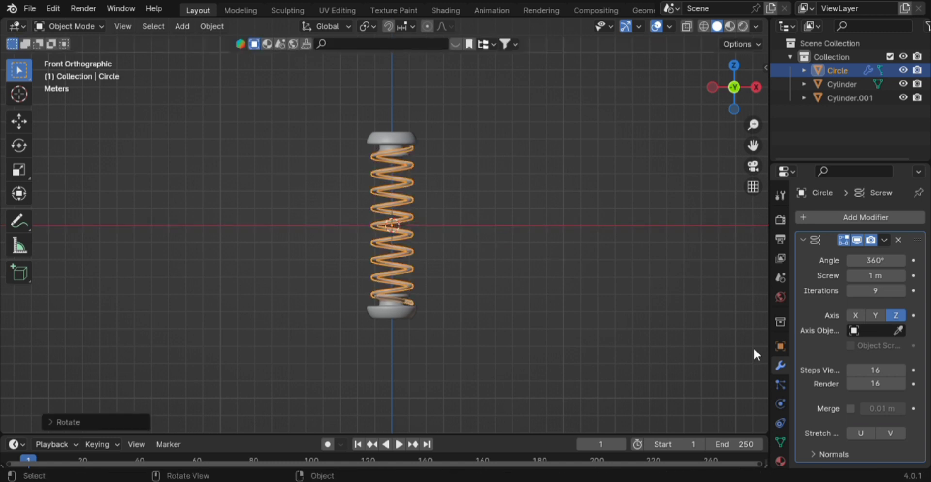
Check the rotated coil's ends and the position of its profile circle in Edit Mode
scroll(386, 212, up, 4)
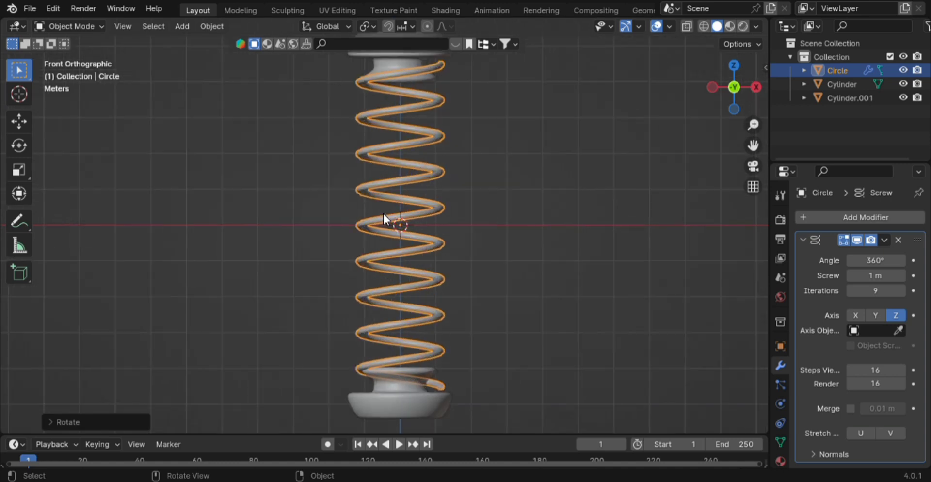
scroll(382, 216, down, 2)
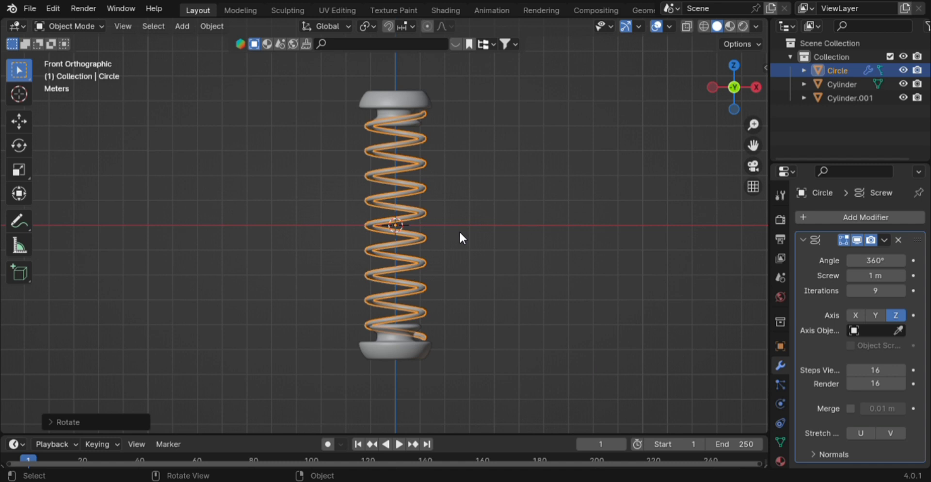
key(Tab)
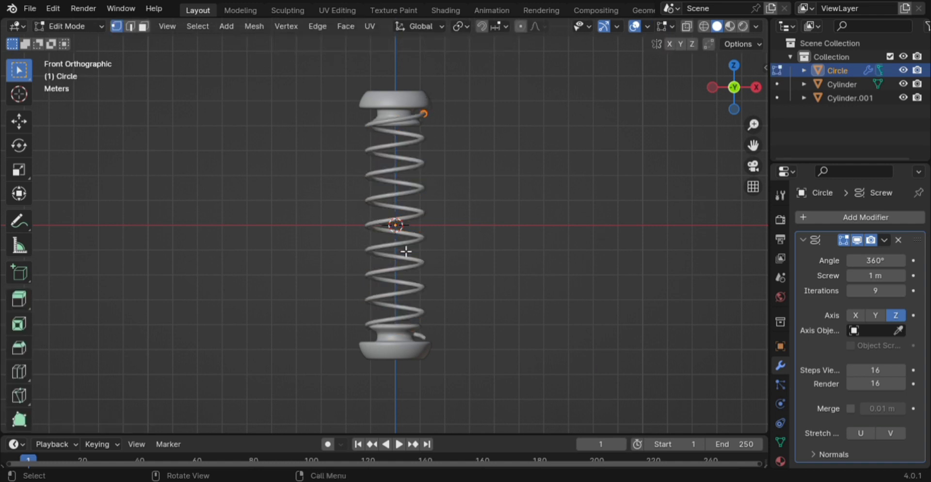
key(Tab)
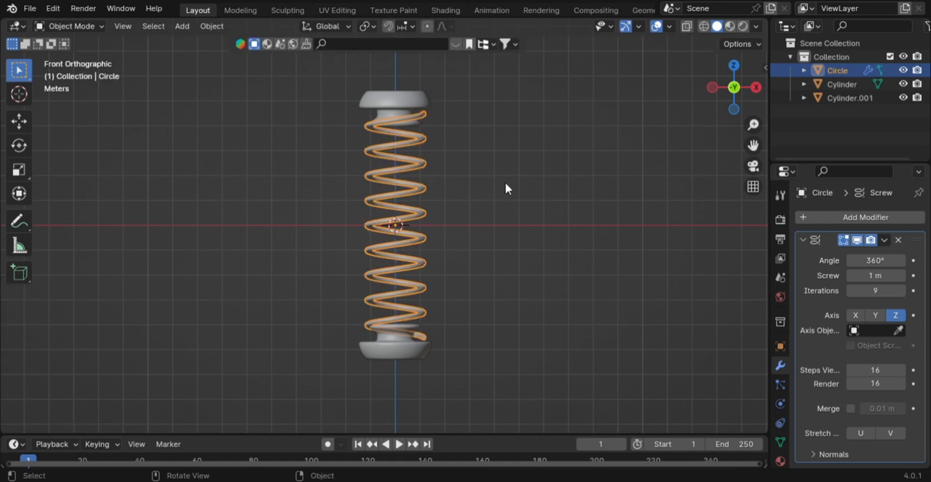
Snap the 3D cursor to the center of the coil's profile circle beside the upper cap's neck
click(540, 187)
scroll(533, 204, down, 5)
middle_drag(524, 222, 447, 304)
scroll(507, 274, up, 5)
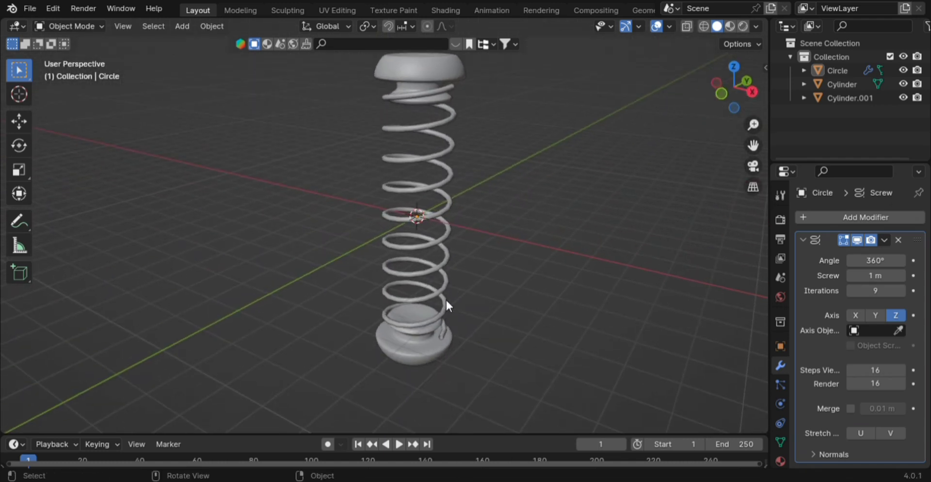
key(Tab)
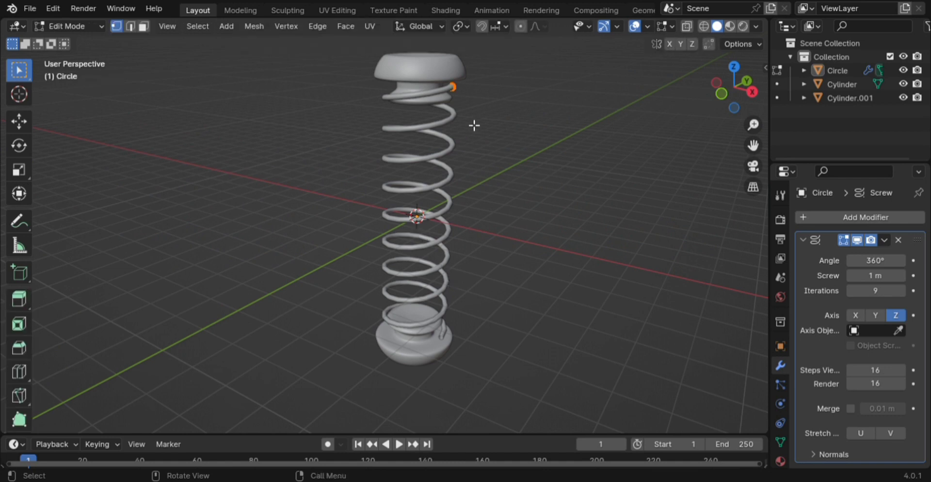
scroll(473, 133, up, 3)
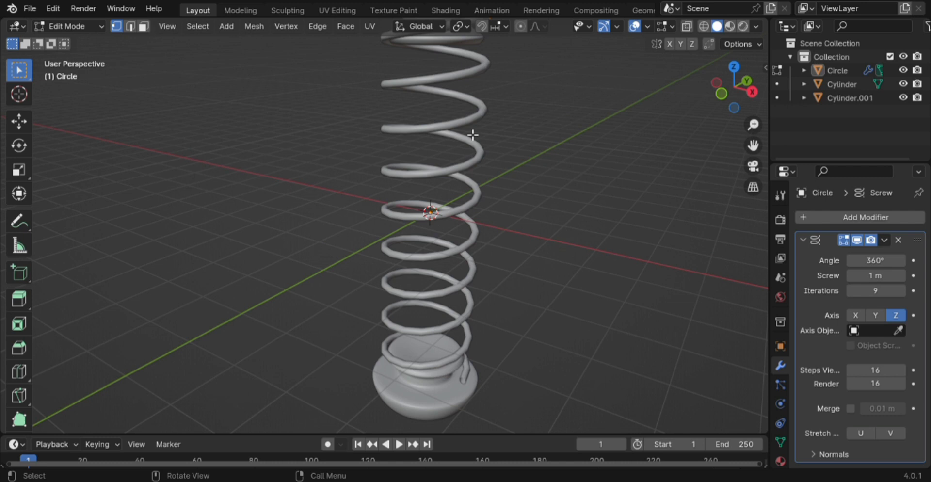
middle_drag(472, 135, 431, 248)
scroll(297, 259, up, 5)
scroll(432, 248, up, 3)
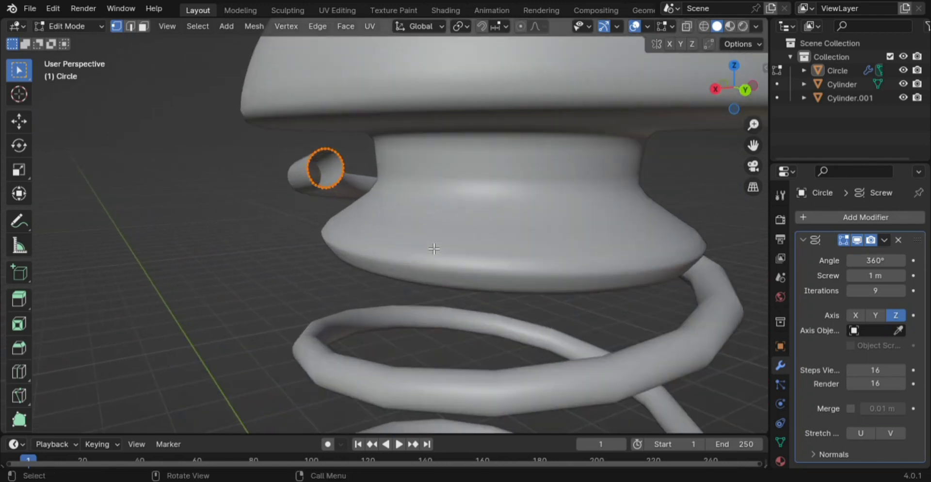
key(shift+s)
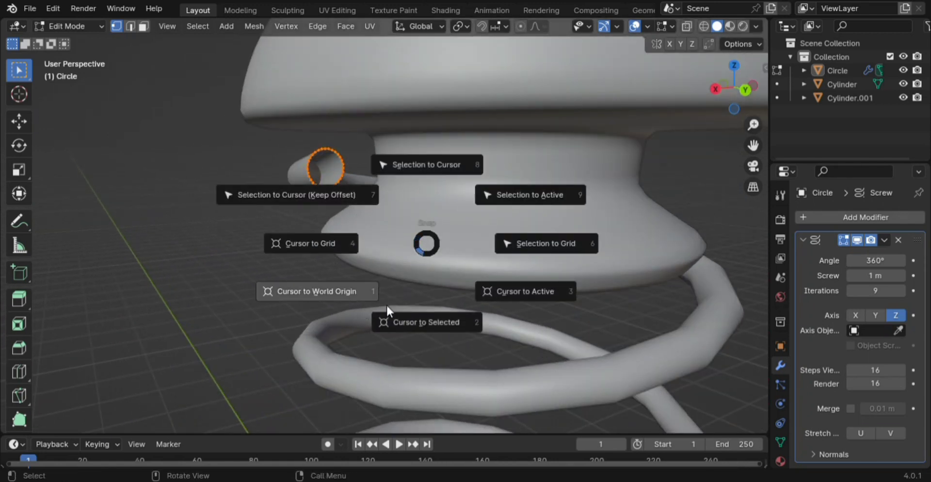
click(405, 323)
scroll(315, 199, up, 4)
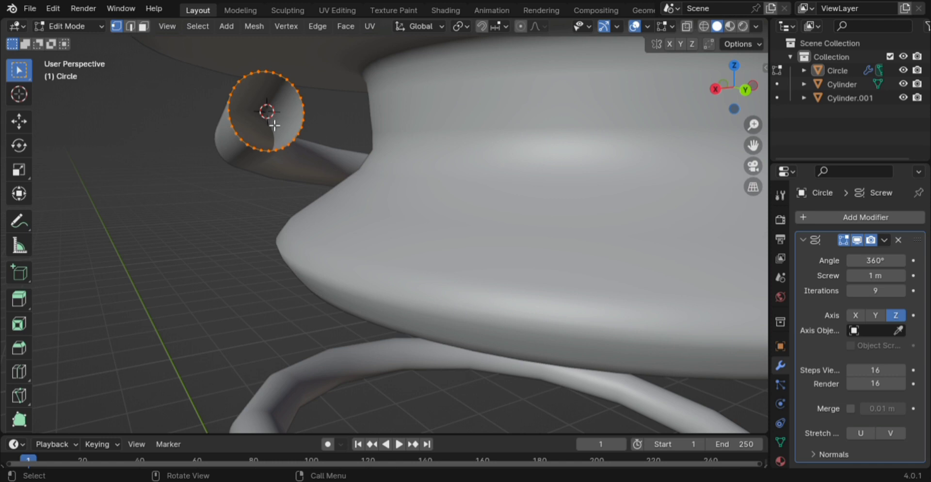
Return to Object Mode and add a single-vertex mesh at the 3D cursor in the coil's open upper end
key(Tab)
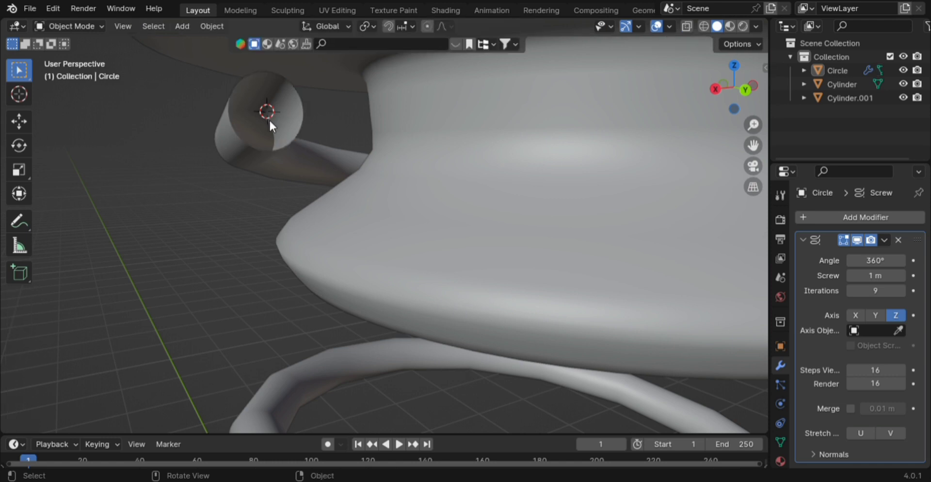
key(shift)
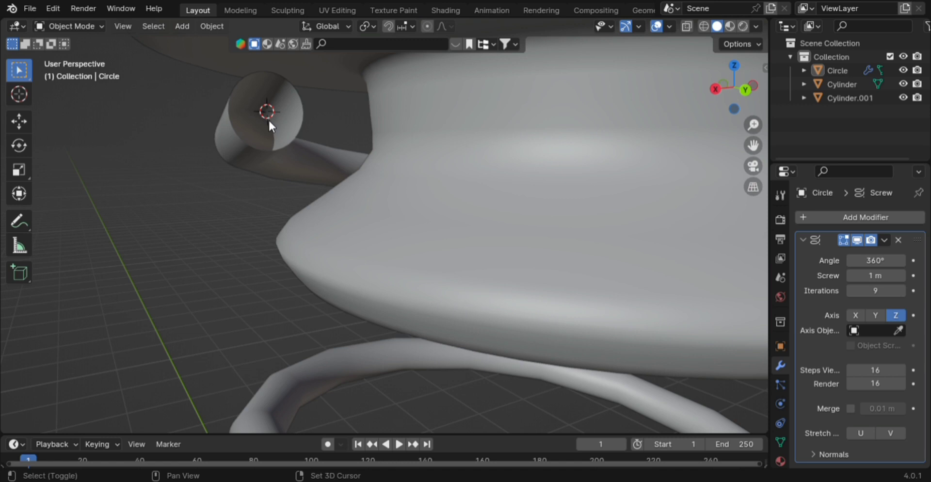
key(shift+a)
mouse_move(269, 121)
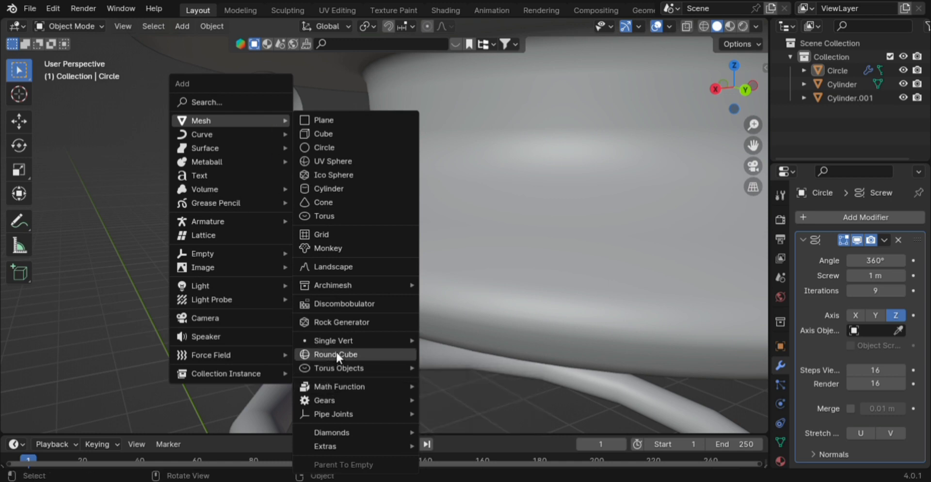
mouse_move(333, 339)
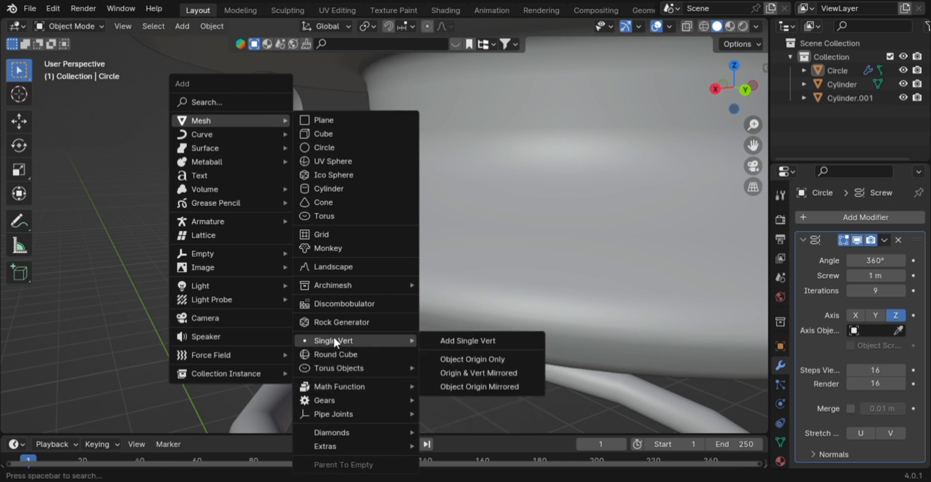
click(454, 342)
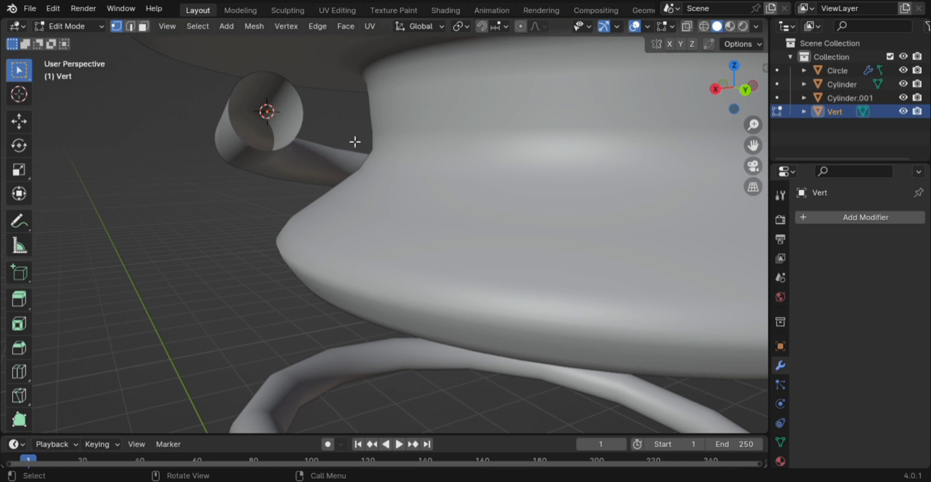
In the right side view, extrude the vertex along Y and slightly upward, continuing the coil's slope past the cap's neck
scroll(356, 141, up, 3)
key(KP_1)
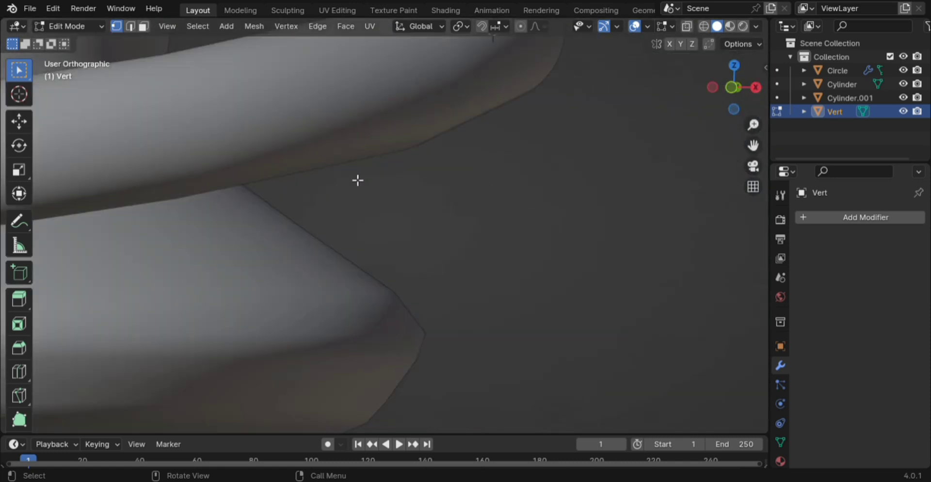
scroll(359, 198, down, 2)
key(KP_3)
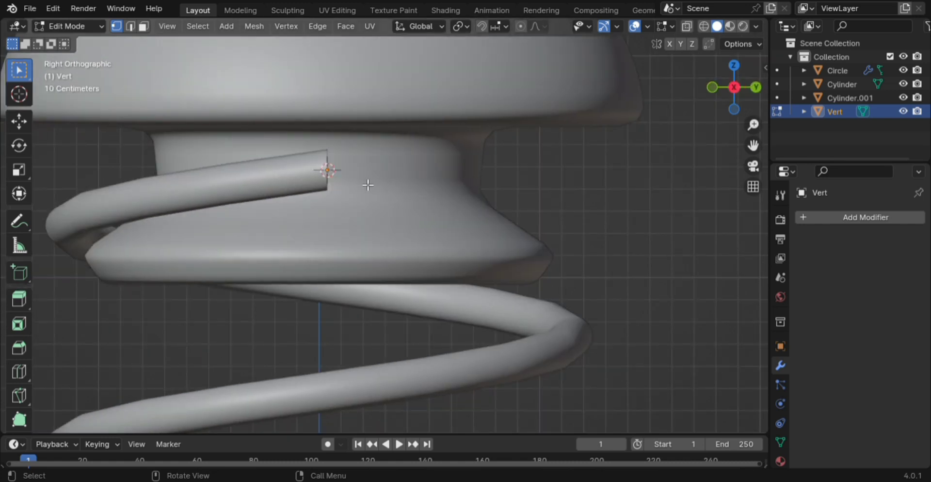
key(e)
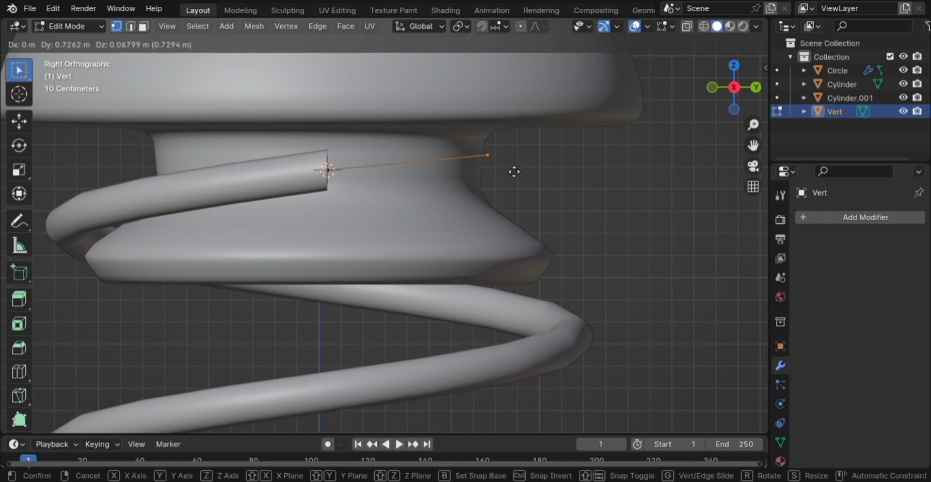
click(537, 170)
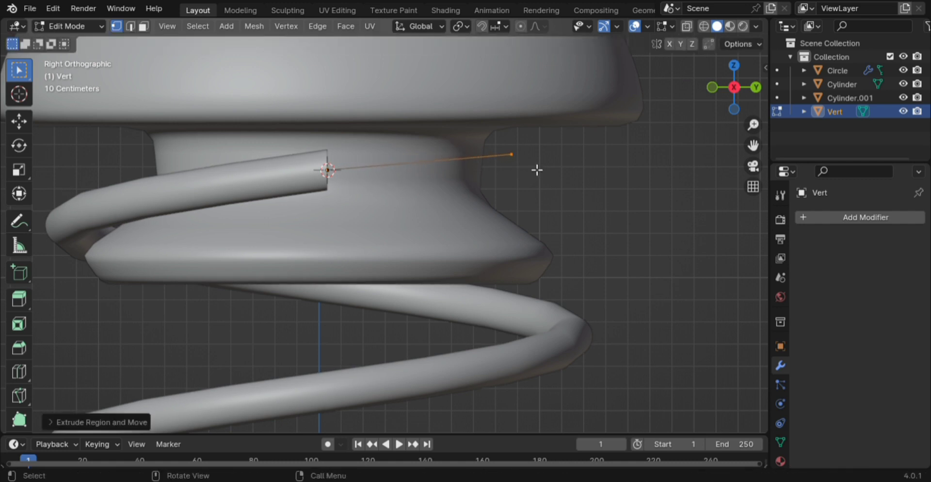
In the back view, extrude the end vertex about 1.3 m toward negative X, behind the cap's neck and slightly upward
key(ctrl+KP_3)
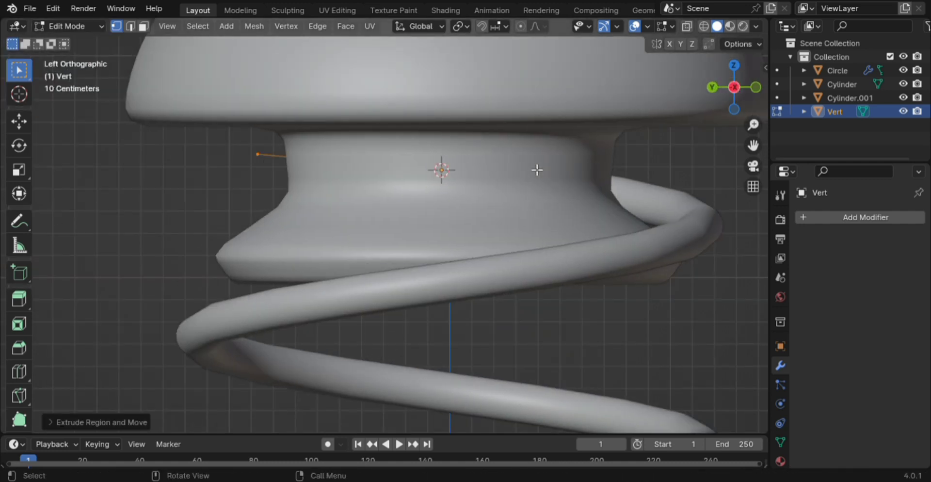
key(KP_1)
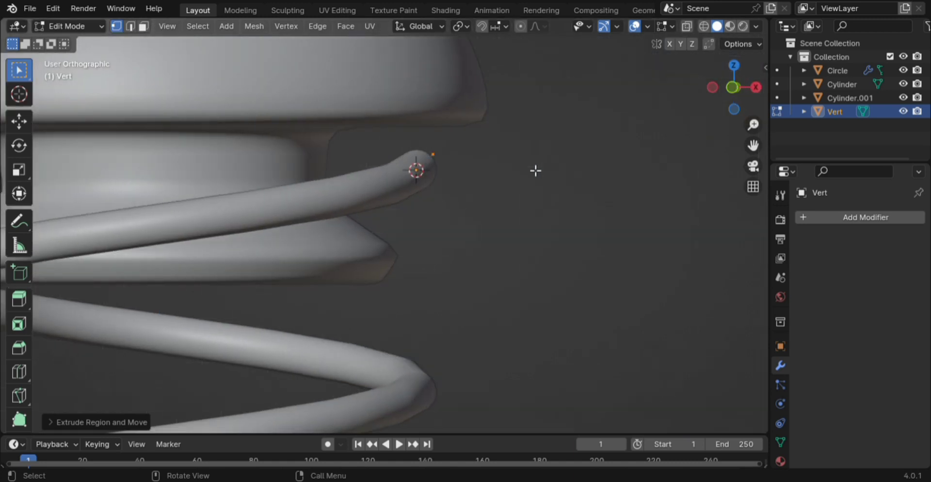
key(KP_3)
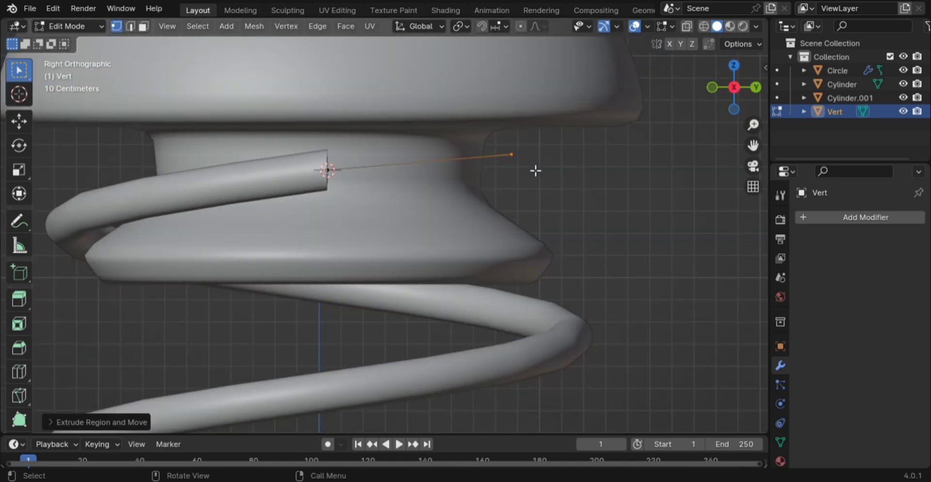
click(627, 176)
key(grave)
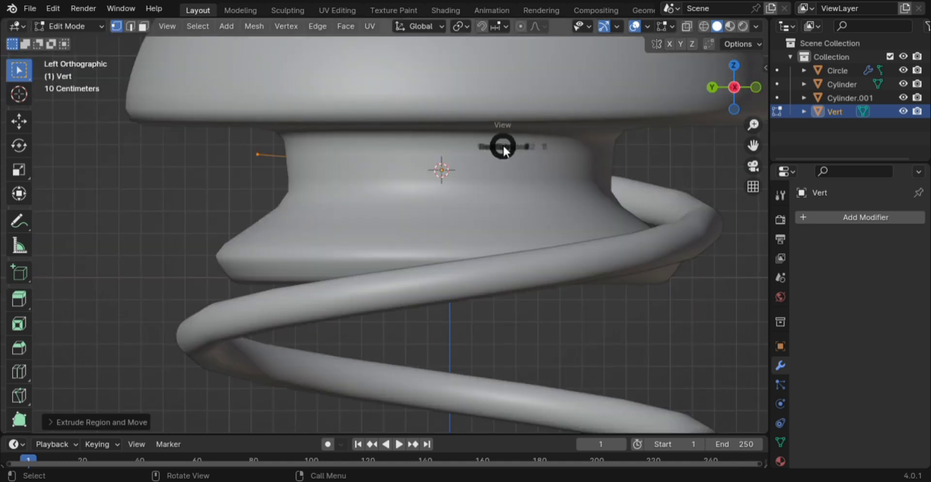
click(414, 141)
key(grave)
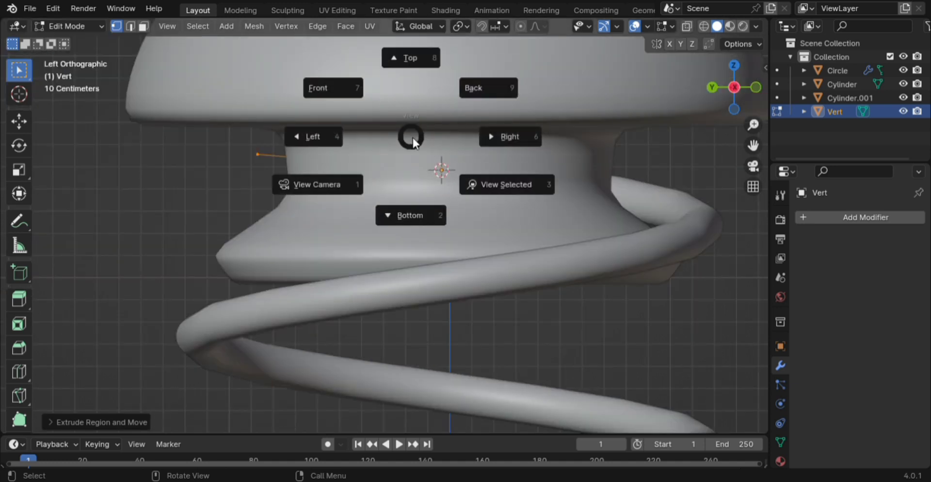
click(464, 87)
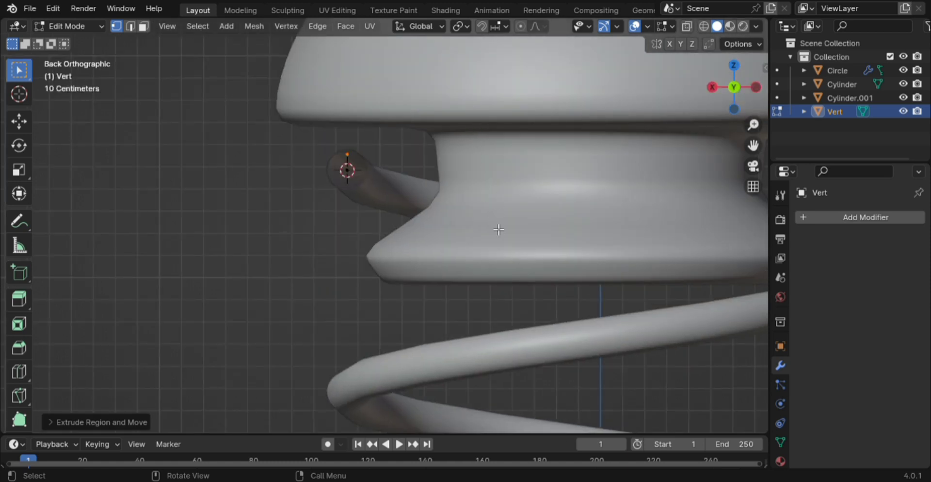
key(e)
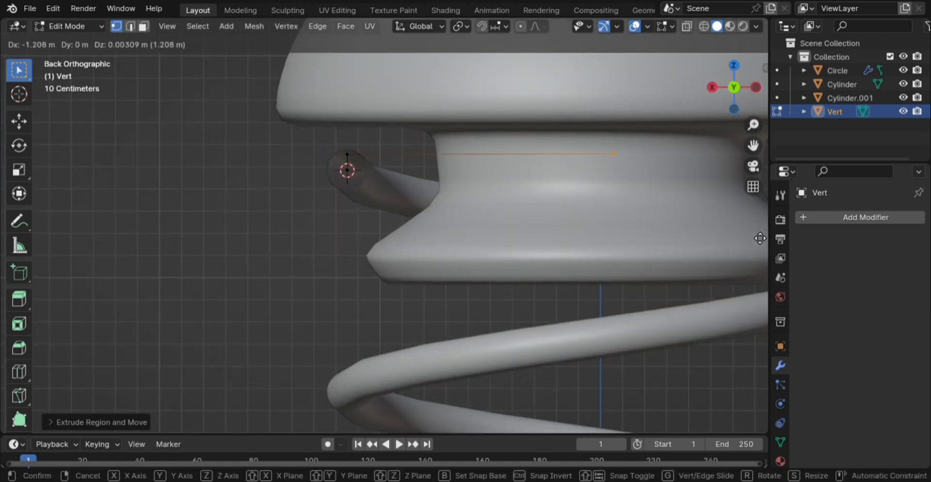
click(13, 234)
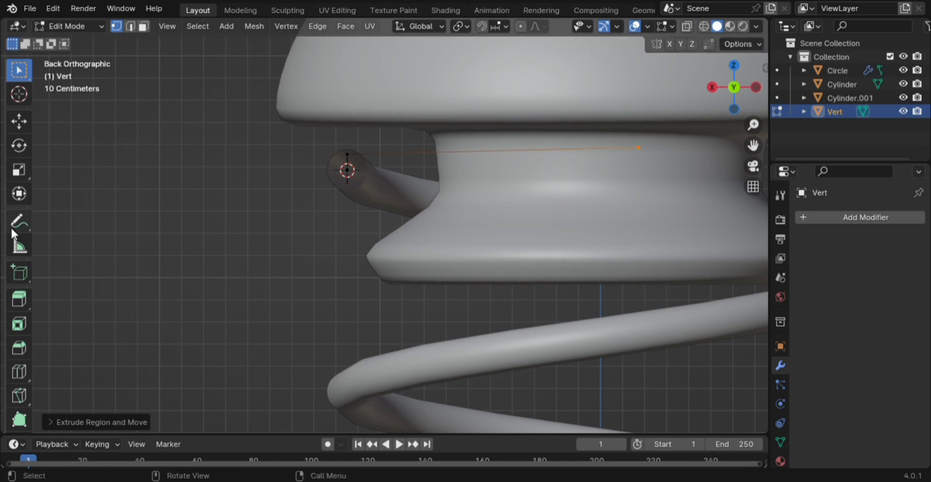
Extrude two more segments from the end vertex to carry the path around the upper cap's neck
scroll(13, 234, down, 3)
scroll(277, 262, down, 3)
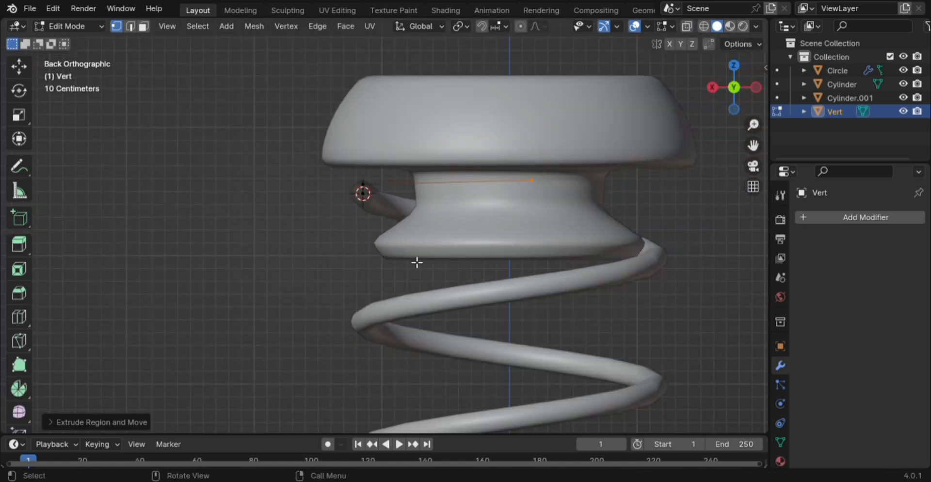
middle_drag(417, 262, 360, 276)
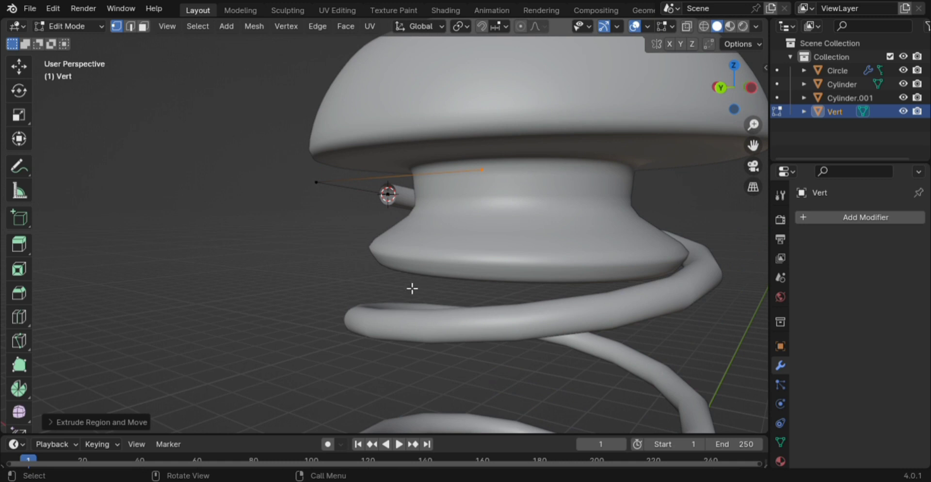
key(e)
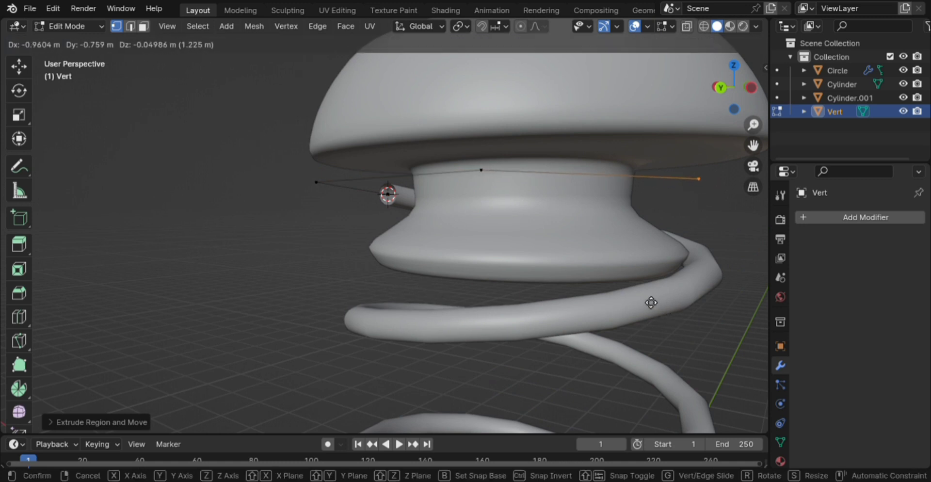
click(649, 294)
middle_drag(707, 297, 582, 306)
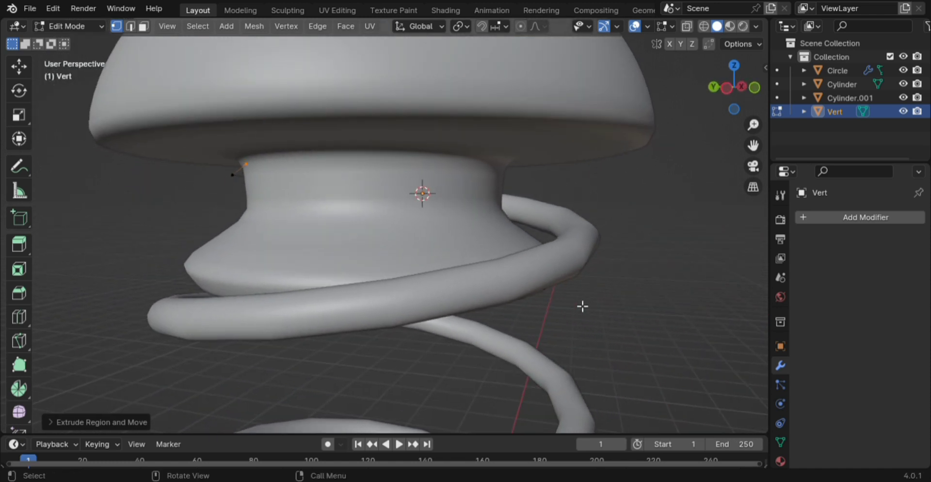
key(e)
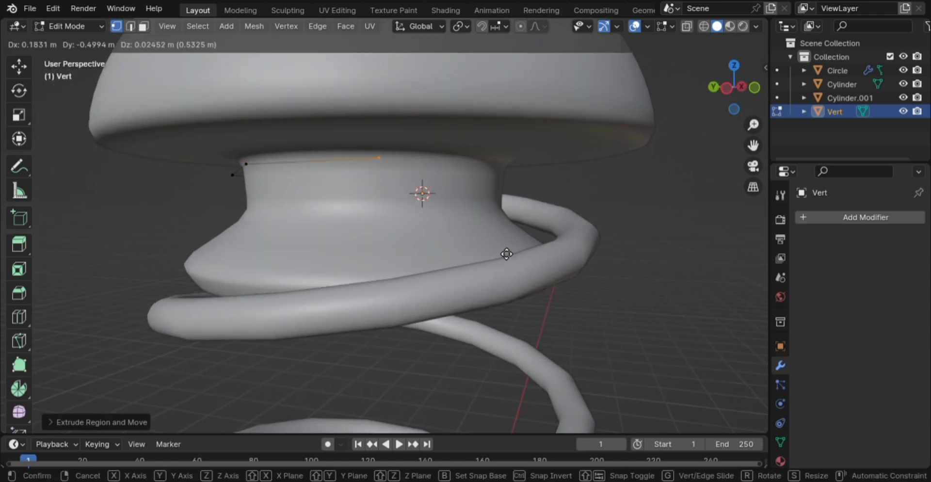
click(522, 256)
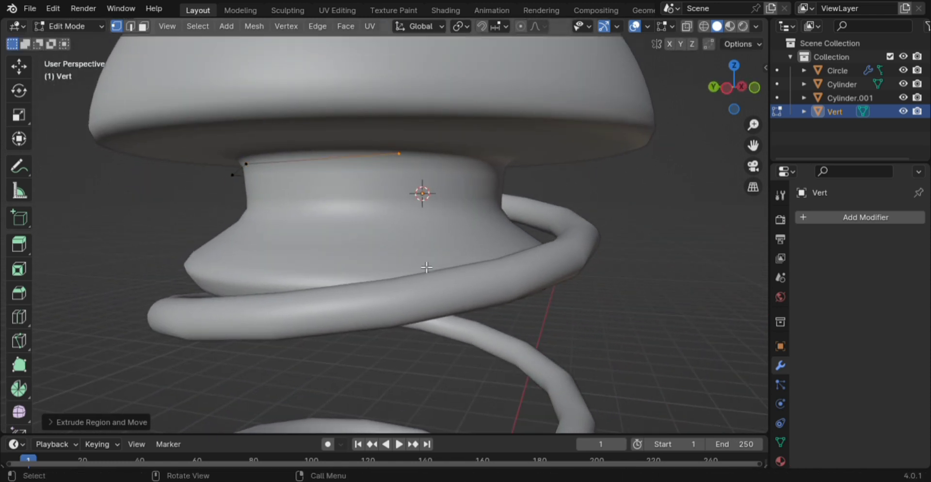
Round the path's corners with a five-segment vertex bevel about 0.3 m wide, leaving out the starting vertex at the coil's end
scroll(426, 267, down, 5)
middle_drag(386, 278, 628, 300)
key(a)
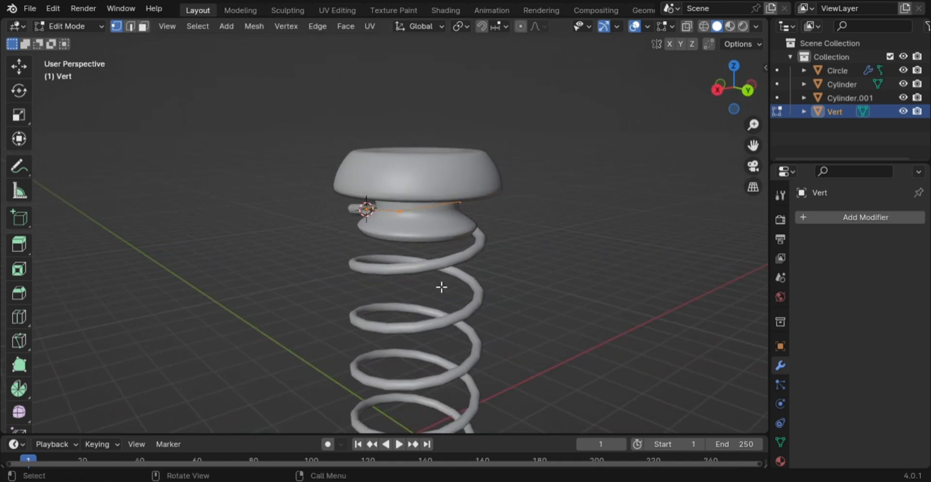
middle_drag(412, 277, 517, 285)
scroll(441, 287, up, 4)
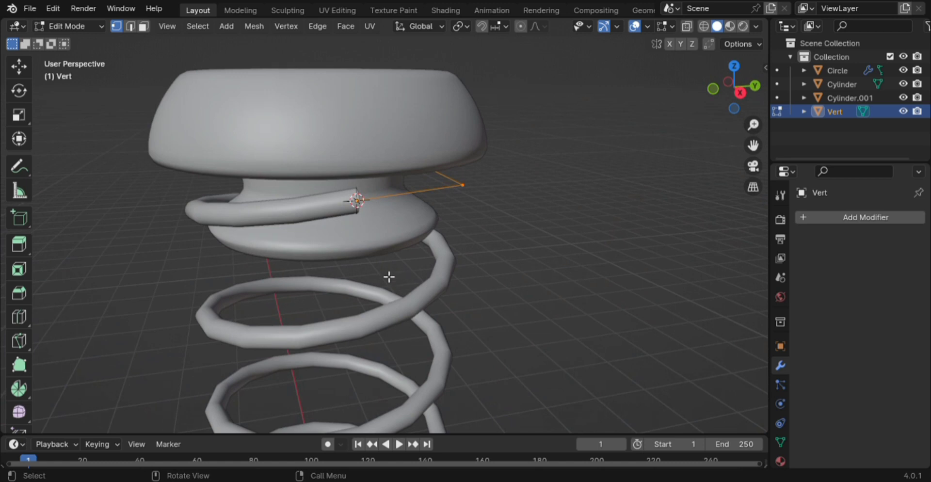
shift+click(364, 207)
middle_drag(435, 273, 339, 274)
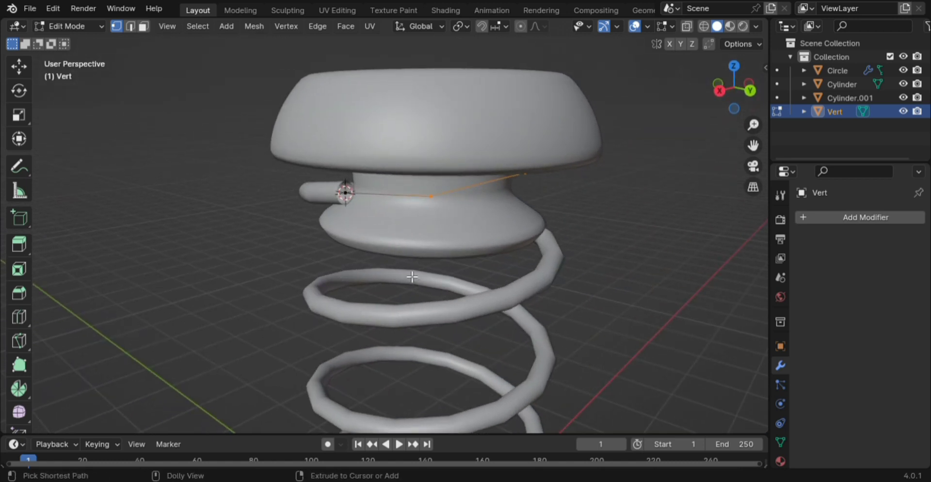
key(ctrl+shift+b)
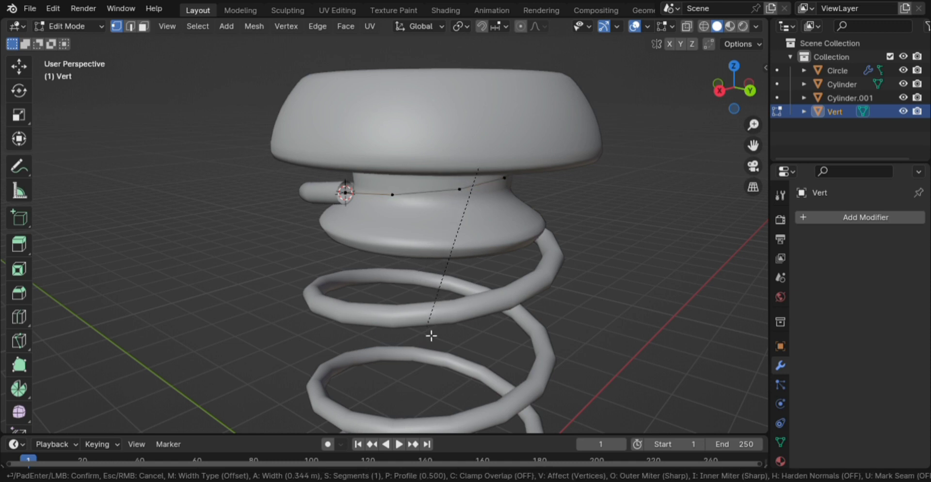
scroll(431, 338, up, 4)
click(436, 330)
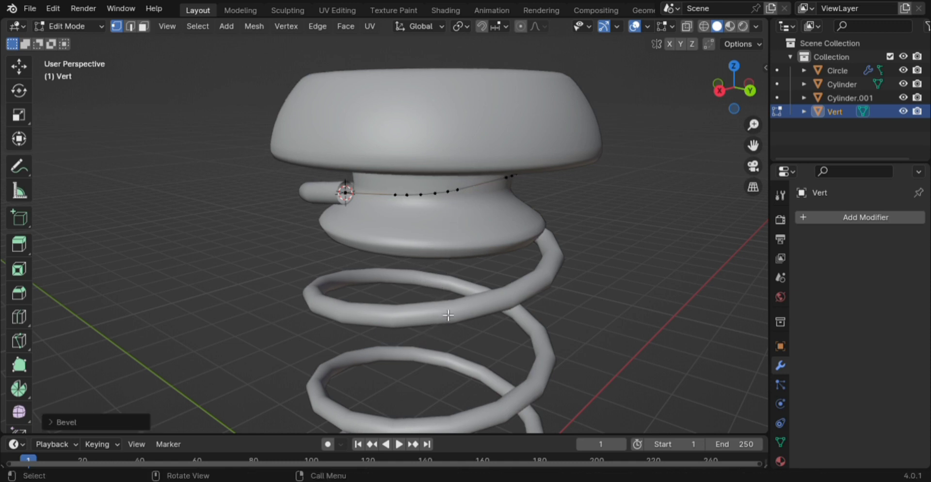
middle_drag(454, 279, 248, 239)
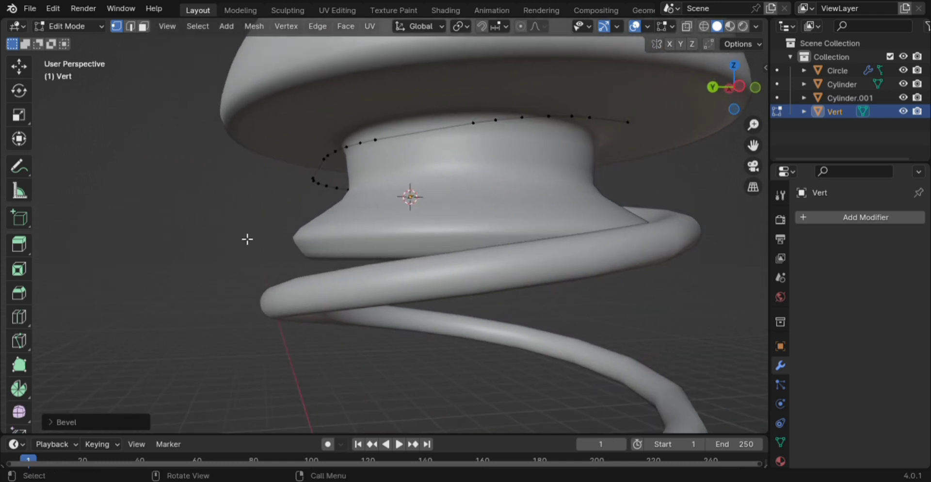
Select all vertices of the path around the upper cap's neck and space them evenly with LoopTools Space
key(a)
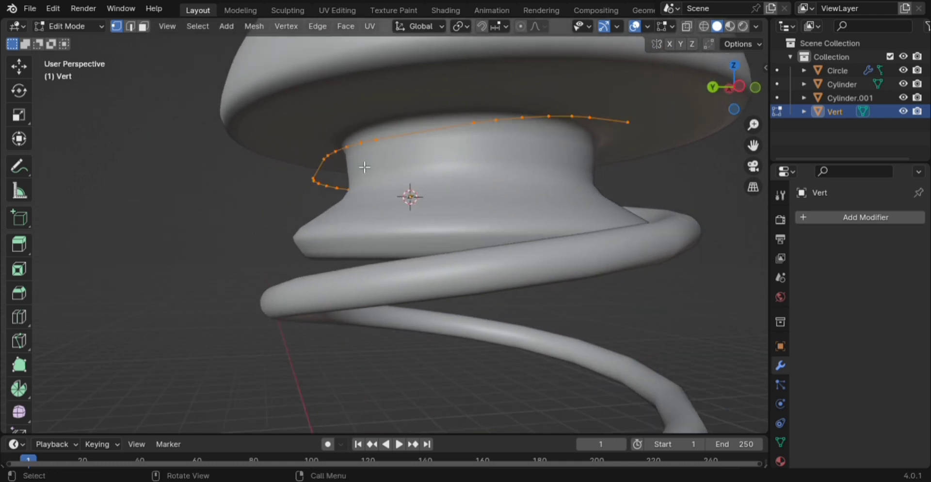
right_click(352, 145)
mouse_move(311, 112)
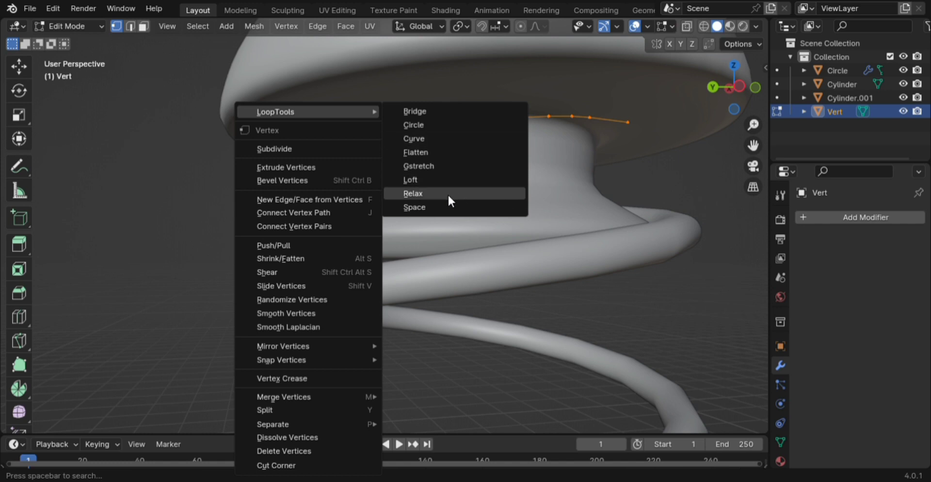
click(442, 207)
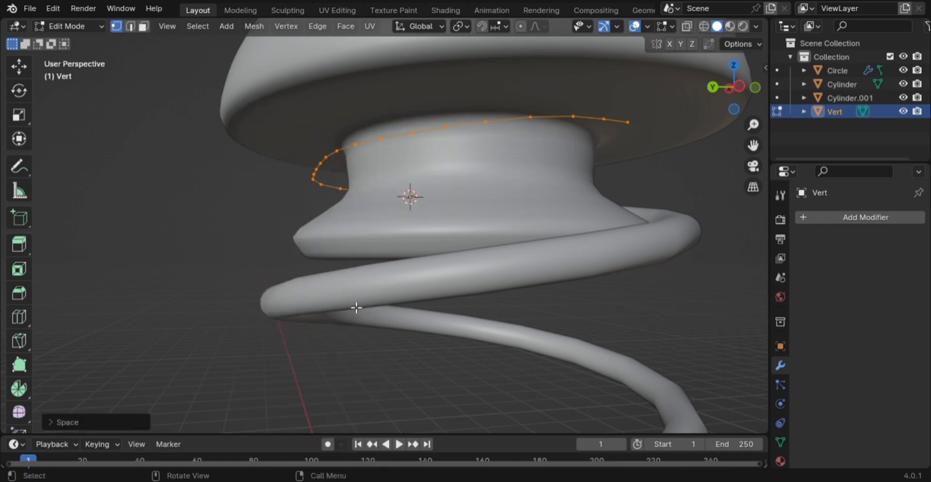
Return to Object Mode and convert the path object from a mesh to a curve
scroll(357, 307, down, 5)
middle_drag(347, 310, 497, 332)
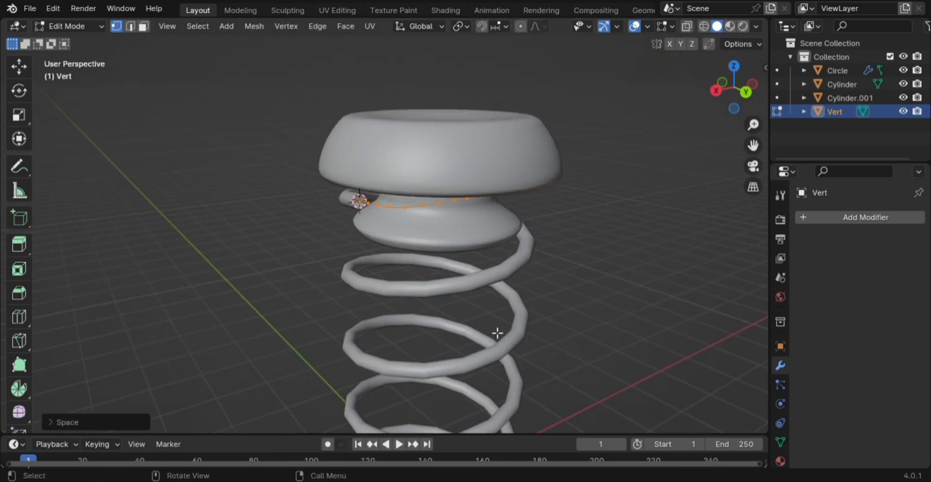
key(Tab)
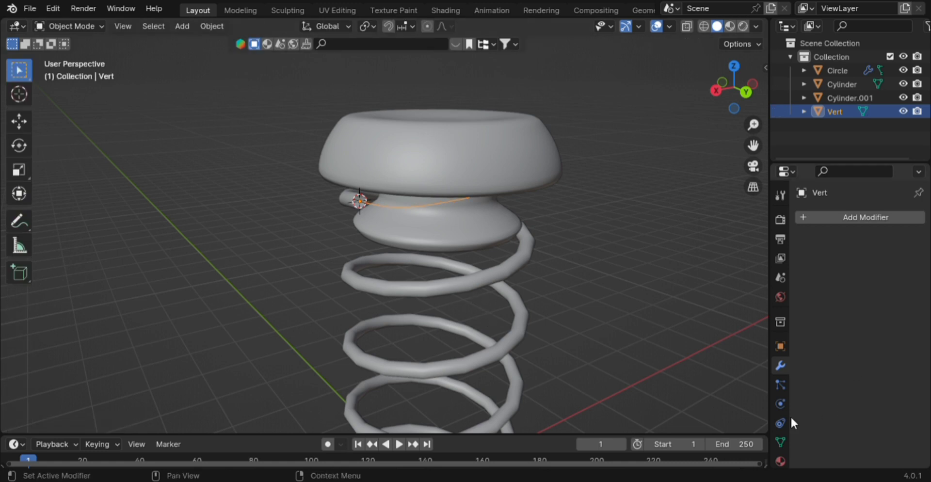
right_click(397, 196)
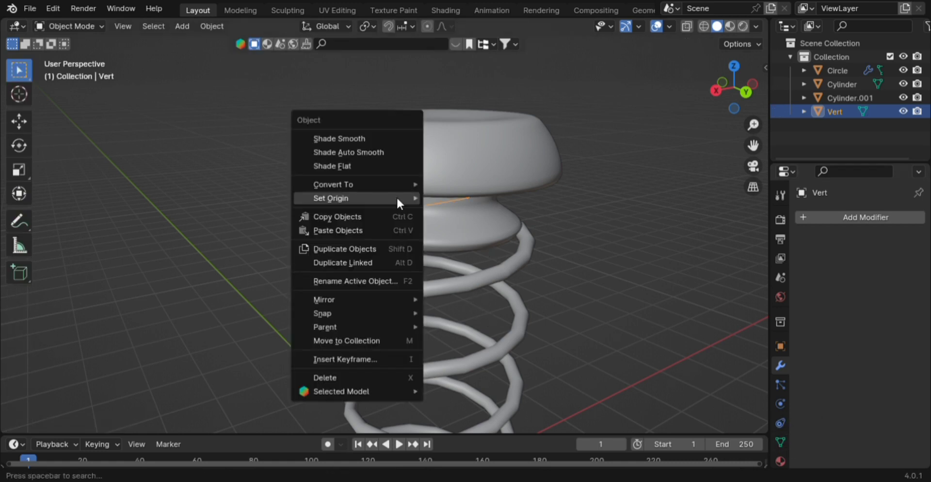
mouse_move(395, 183)
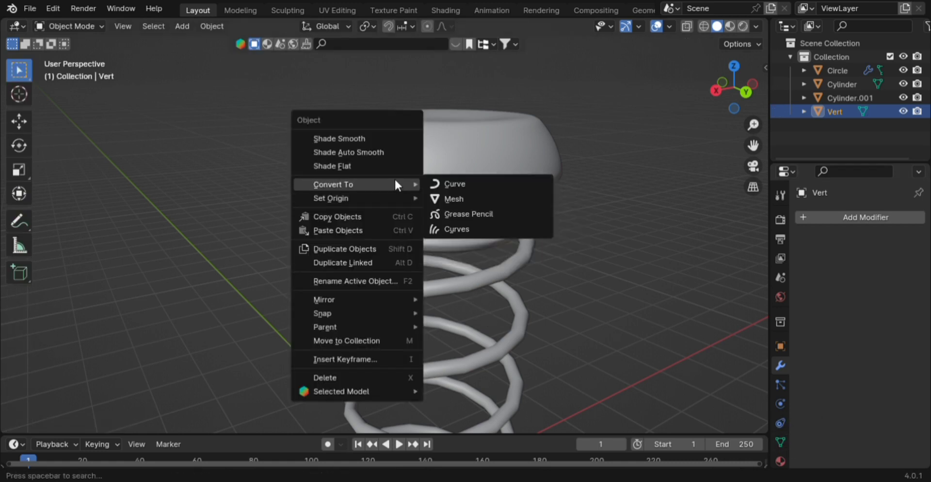
click(461, 183)
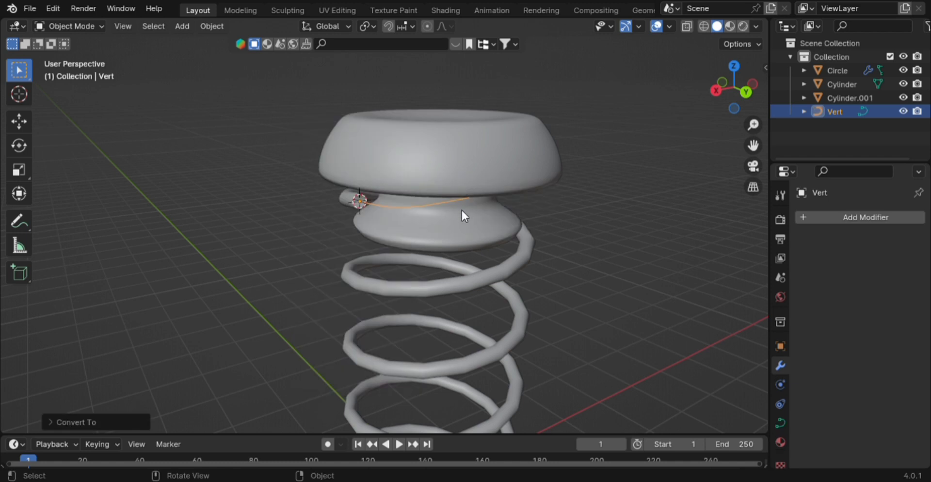
Give the path curve a round bevel with a depth of 0.09 m to match the coil's thickness
click(780, 423)
scroll(813, 315, down, 5)
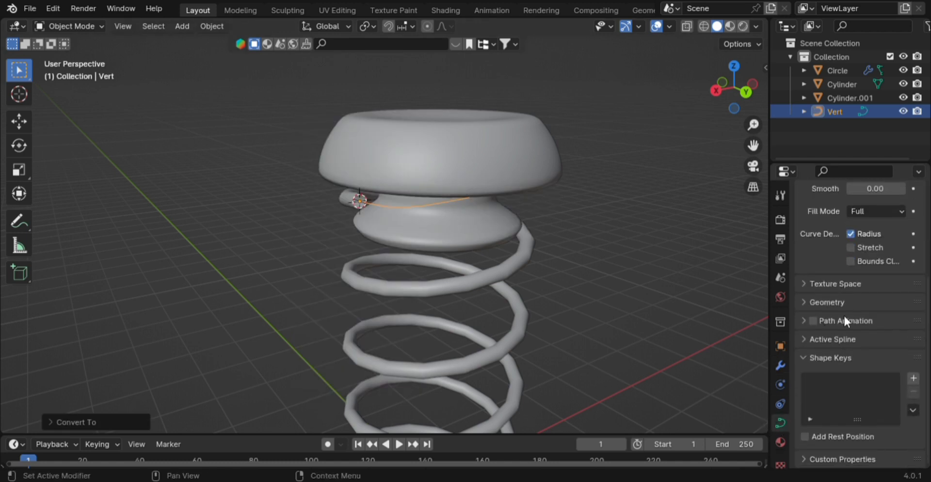
click(839, 302)
scroll(876, 408, down, 3)
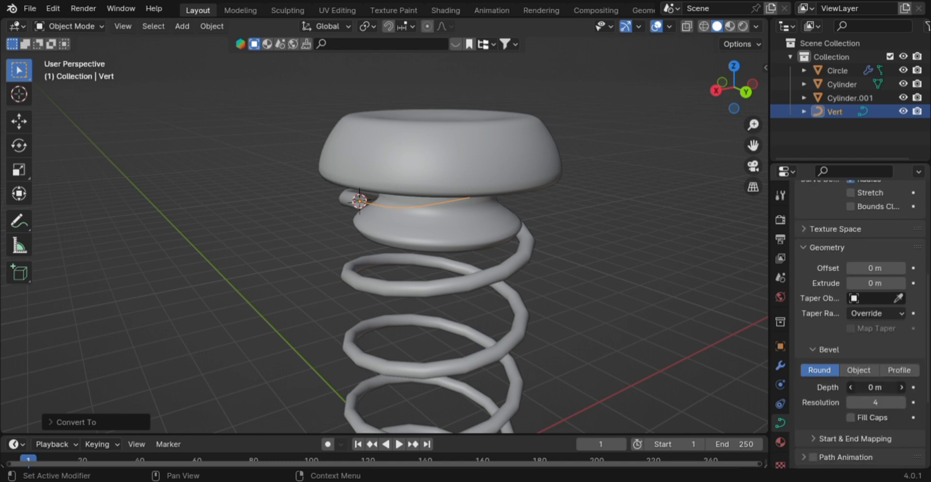
mouse_move(875, 387)
mouse_down()
mouse_move(890, 387)
mouse_move(878, 388)
mouse_up()
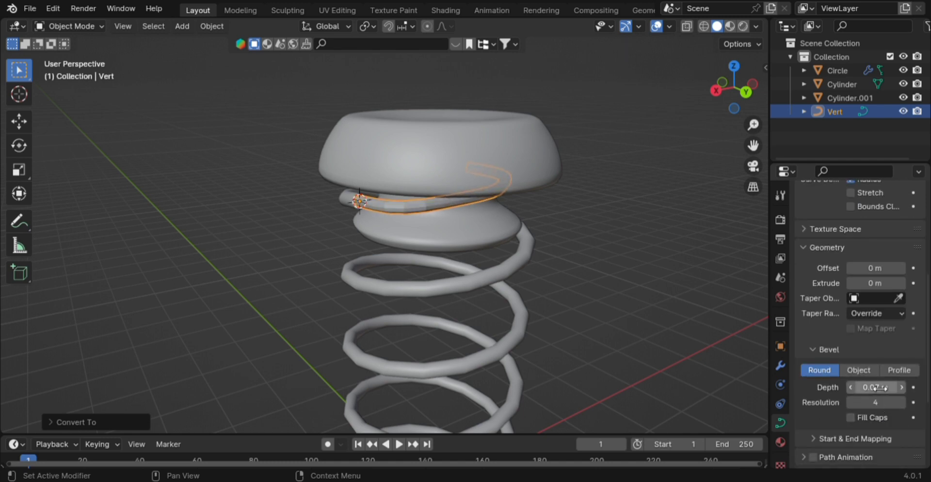
scroll(427, 264, up, 3)
shift+middle_drag(371, 252, 491, 325)
scroll(490, 322, up, 3)
scroll(505, 310, up, 3)
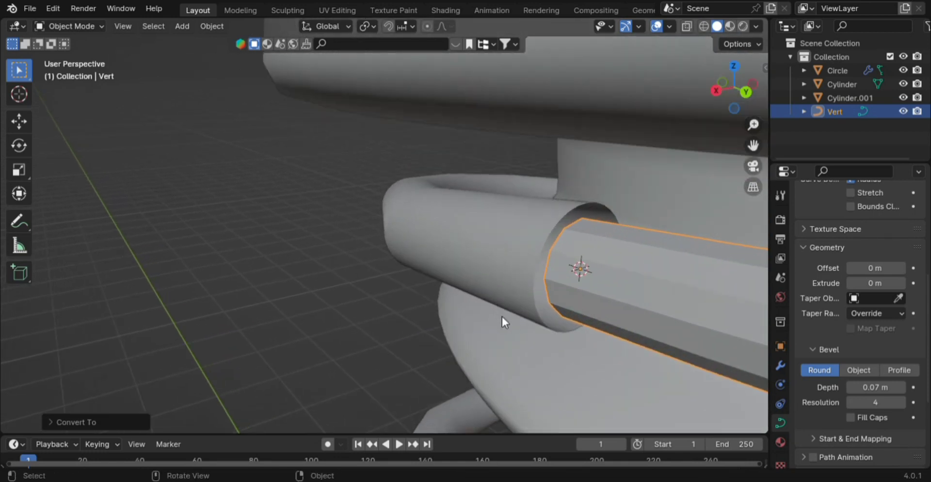
click(900, 387)
click(900, 387)
click(900, 387)
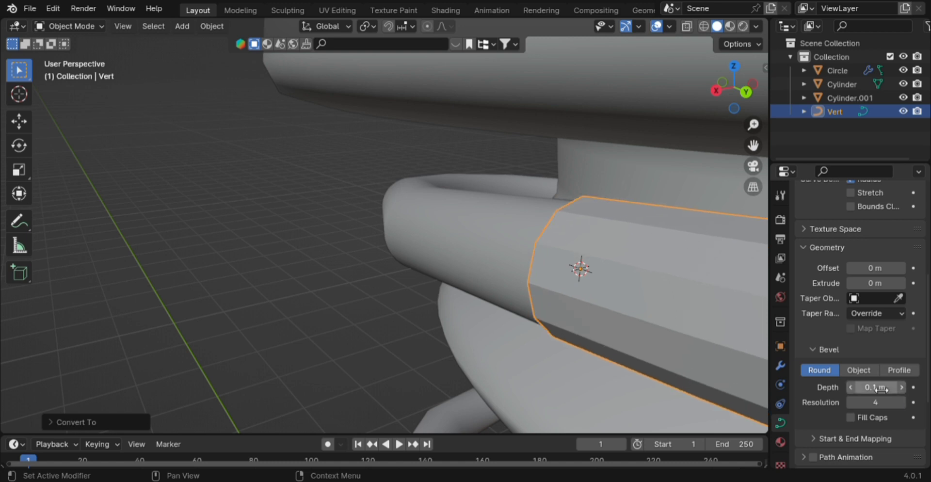
click(851, 386)
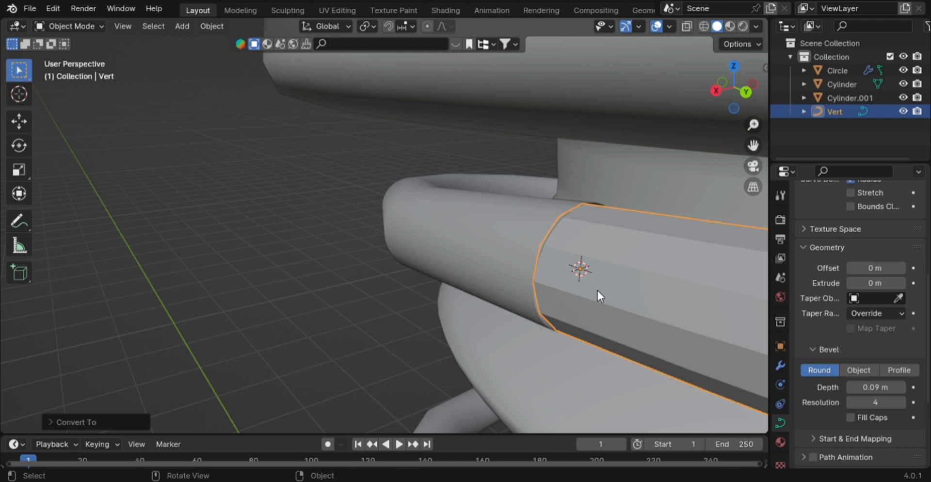
In Edit Mode, fatten the curve's starting control point by a factor of about 1.05 to meet the coil's end
scroll(591, 290, down, 1)
key(Tab)
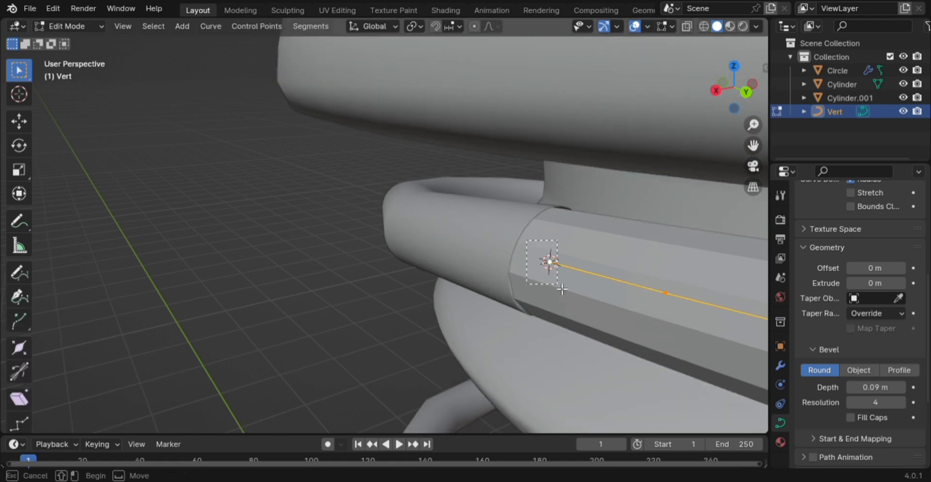
click(557, 298)
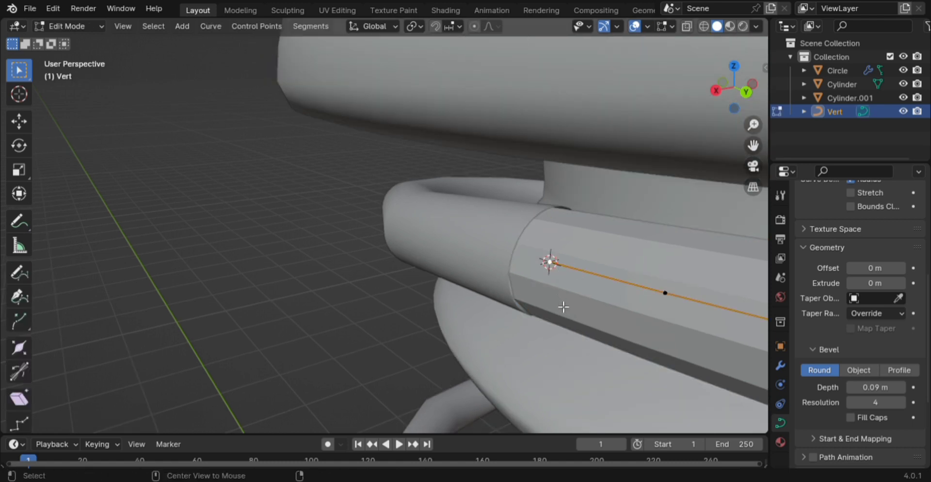
key(alt+s)
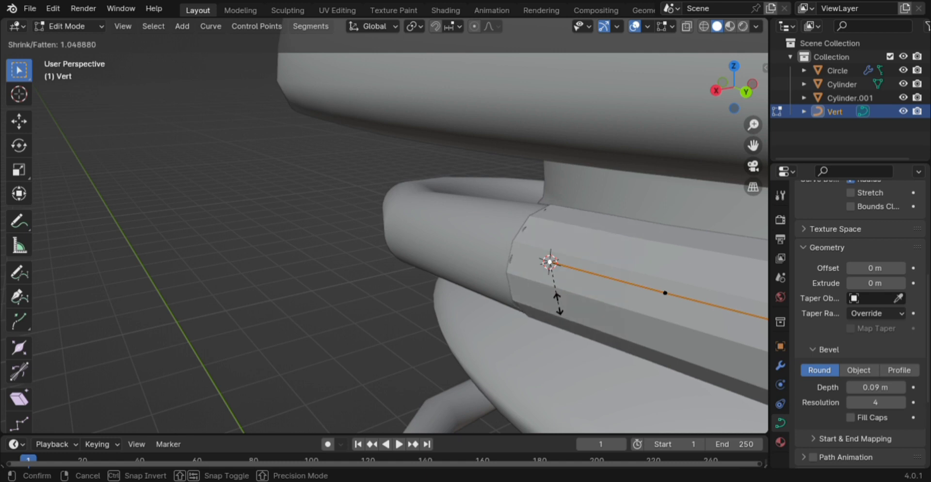
click(564, 311)
Return to Object Mode and convert the thickened curve around the upper cap's neck back to a mesh
middle_drag(571, 305, 440, 297)
scroll(463, 313, down, 10)
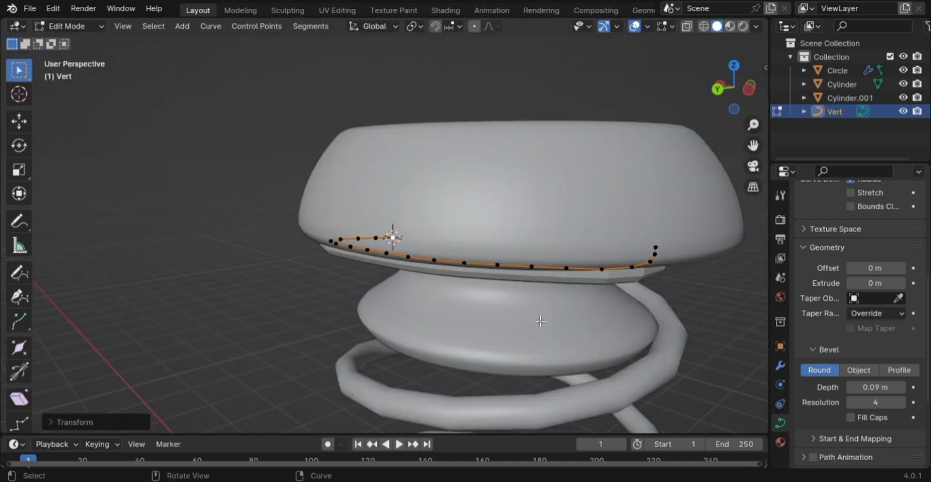
middle_drag(540, 321, 644, 311)
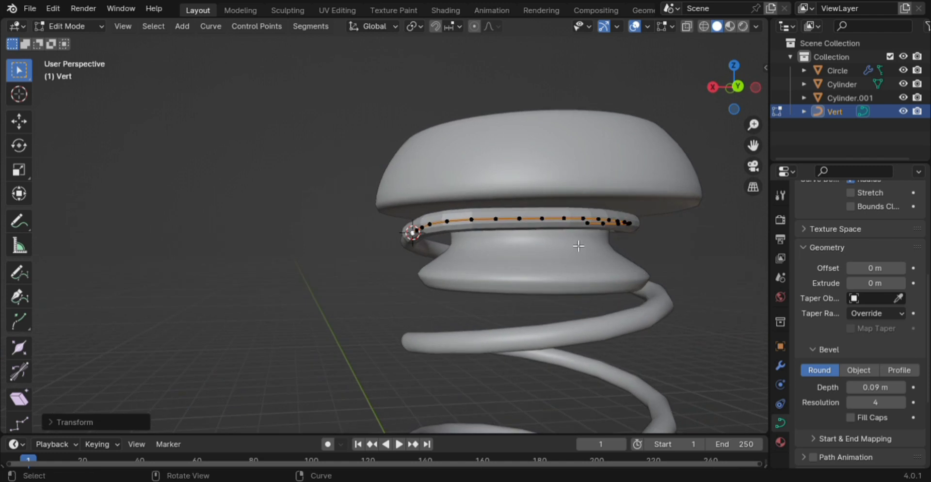
key(Tab)
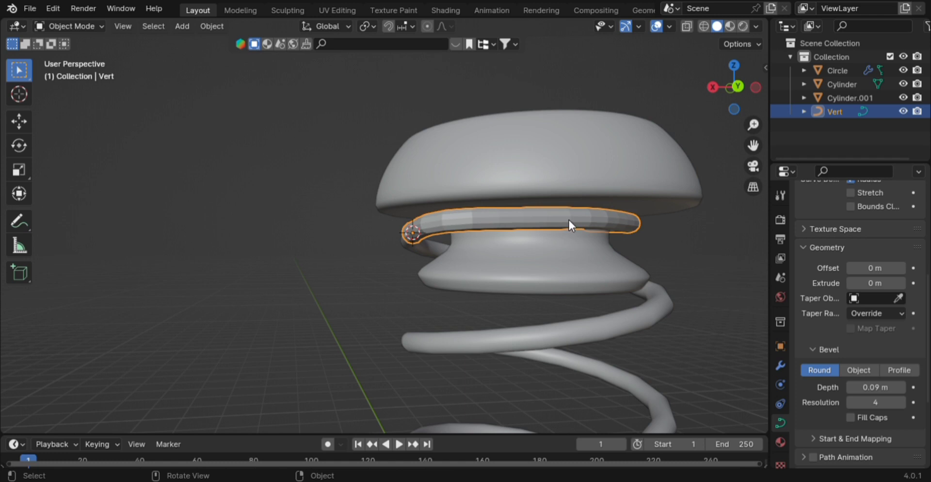
right_click(568, 218)
mouse_move(563, 220)
click(639, 233)
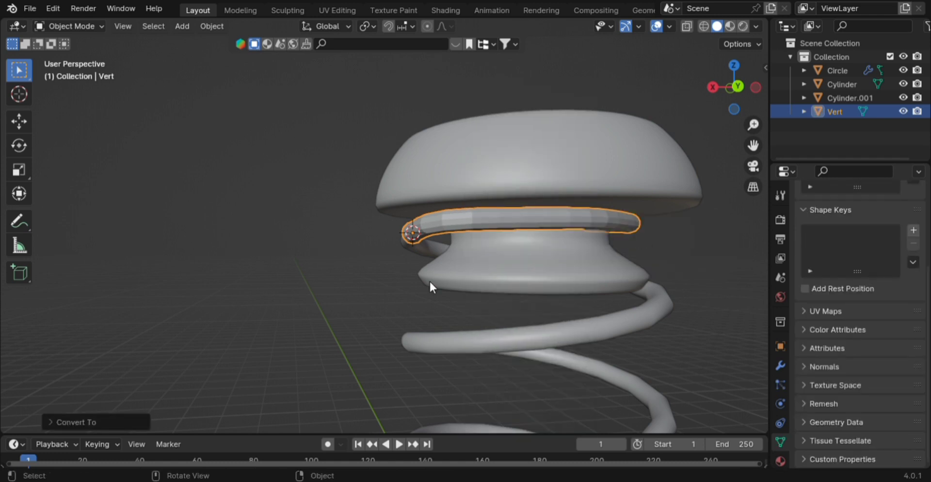
Add a level 1 subdivision to the end piece, shade it smooth and deselect it
key(ctrl+1)
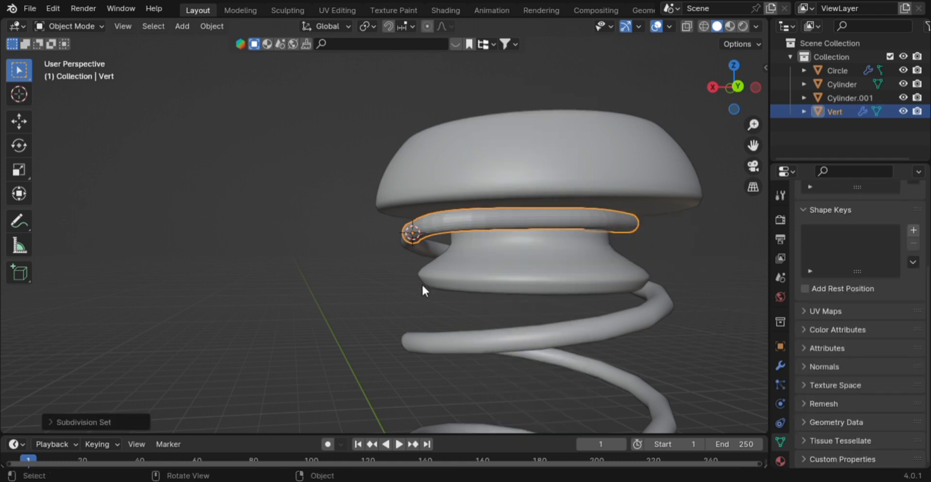
right_click(476, 216)
mouse_move(475, 216)
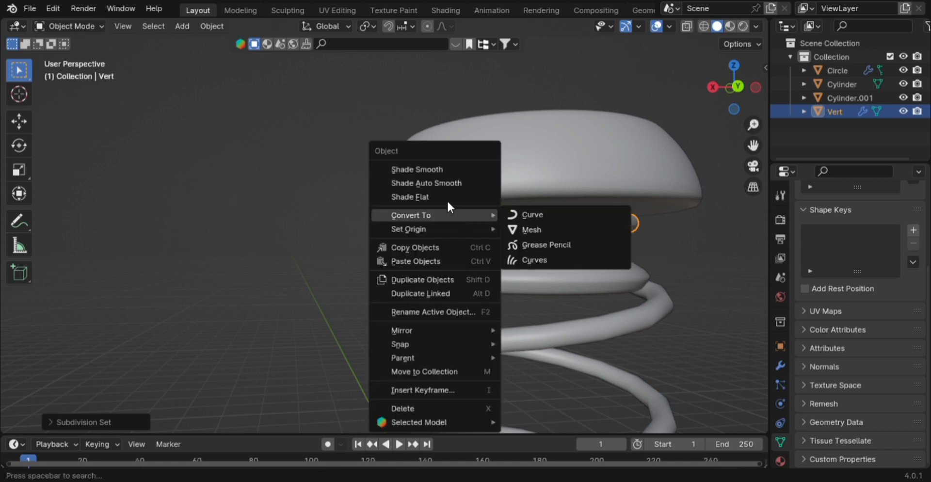
click(445, 174)
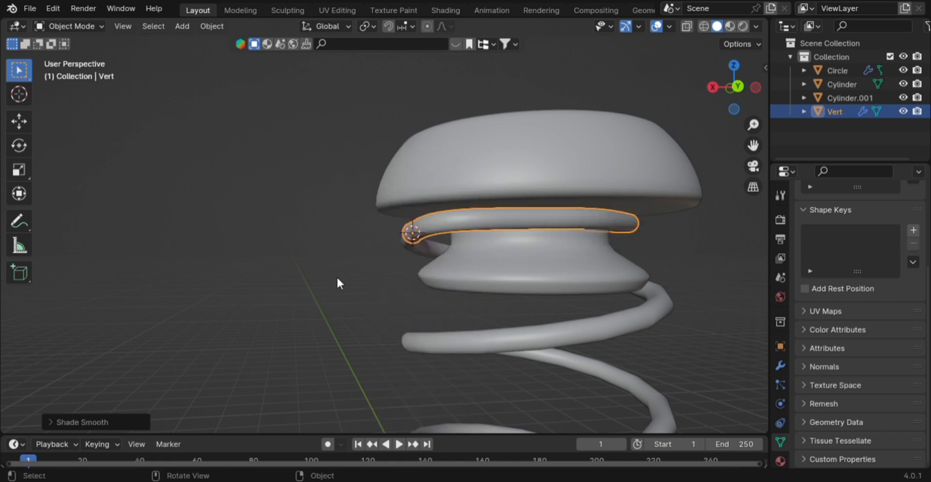
click(369, 297)
In the front view, examine both ends of the spring where the coil meets the caps
middle_drag(369, 298, 484, 334)
scroll(483, 328, down, 4)
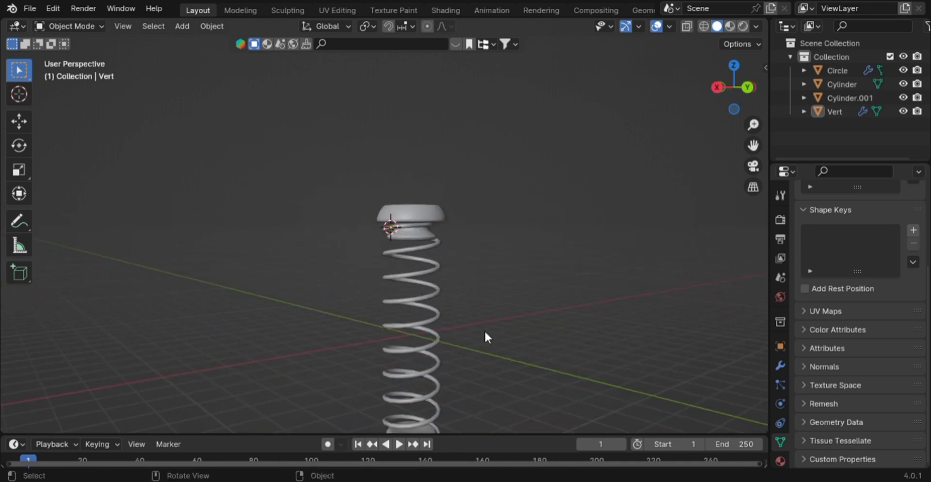
key(grave)
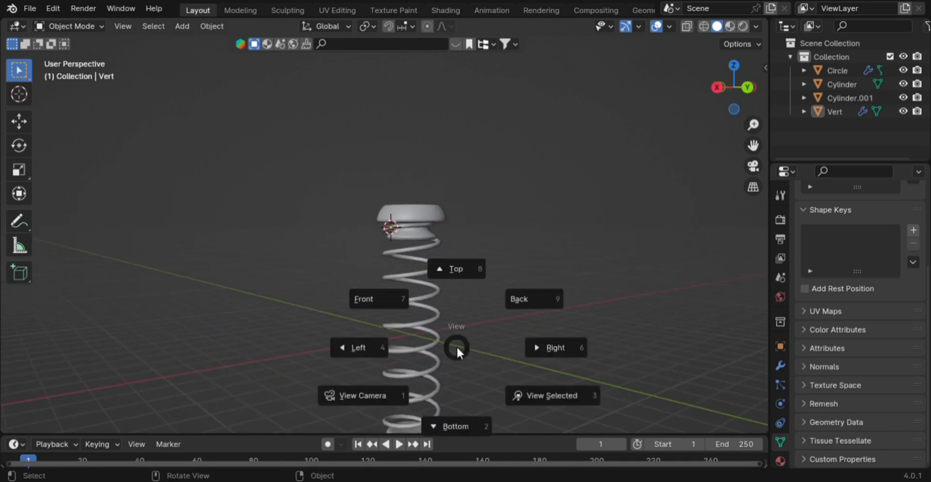
click(411, 292)
scroll(422, 307, down, 3)
shift+middle_drag(431, 300, 429, 235)
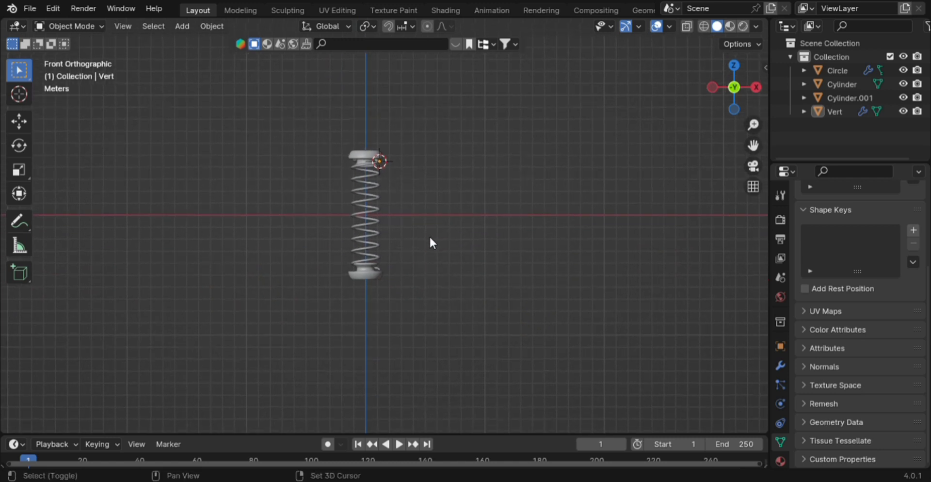
scroll(420, 240, up, 4)
scroll(420, 241, up, 3)
shift+middle_drag(420, 265, 491, 245)
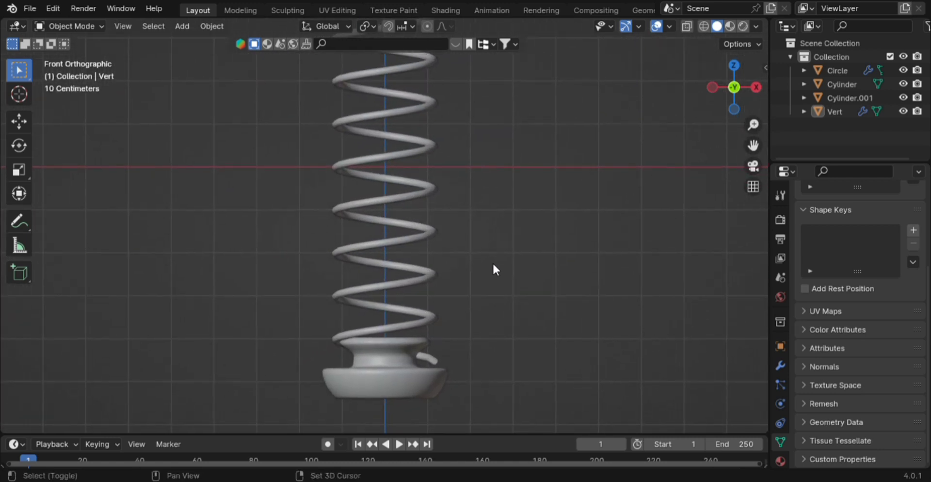
shift+middle_drag(493, 276, 546, 431)
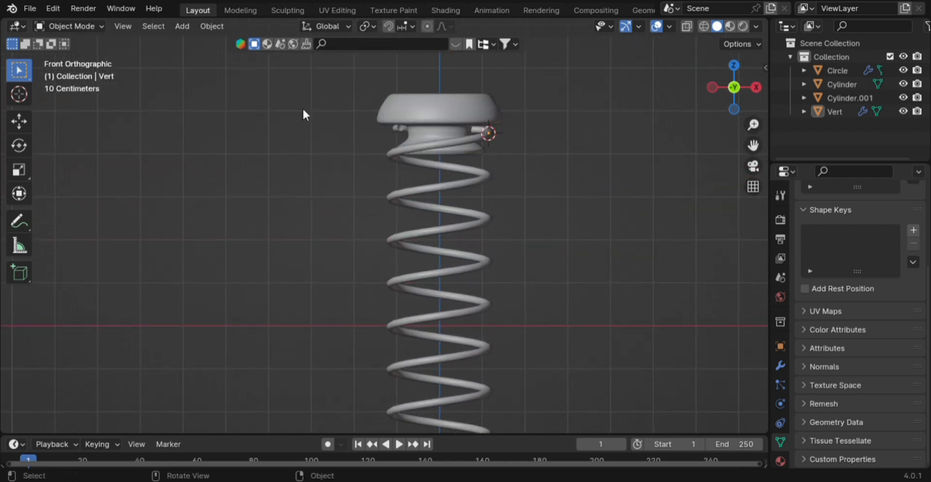
Duplicate the end piece around the upper cap's neck and move the copy down along Z to the lower cap's neck
click(395, 127)
scroll(414, 154, down, 3)
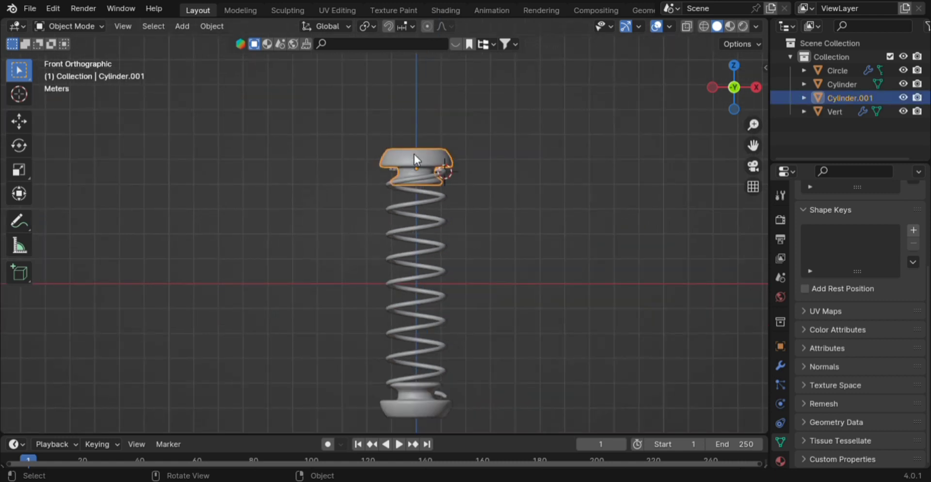
scroll(413, 165, up, 4)
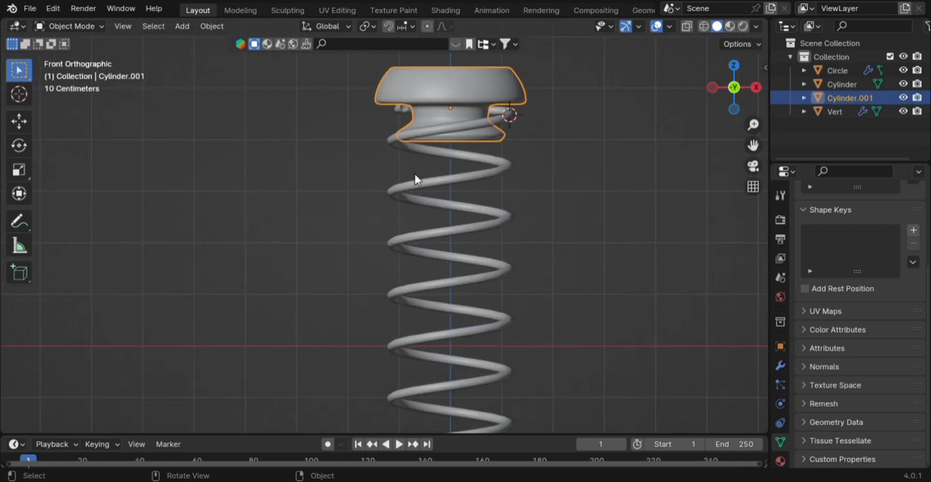
click(397, 104)
scroll(422, 184, down, 4)
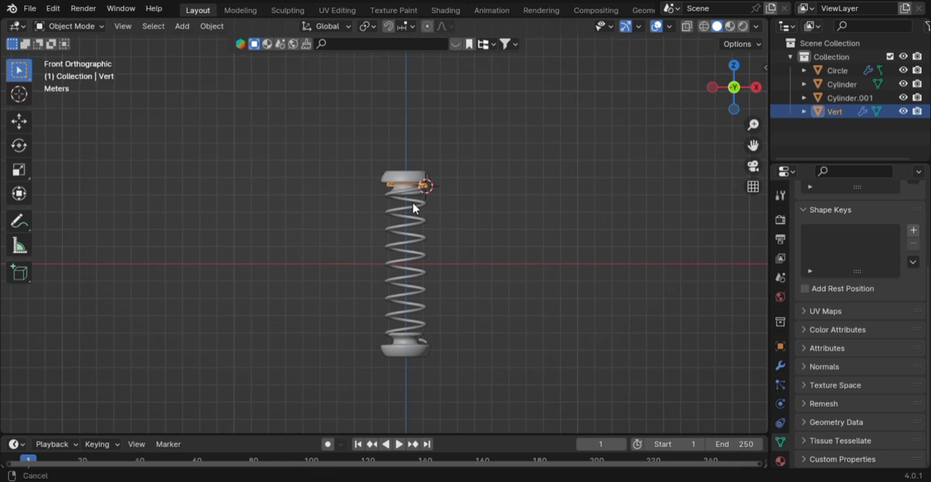
shift+middle_drag(412, 200, 391, 162)
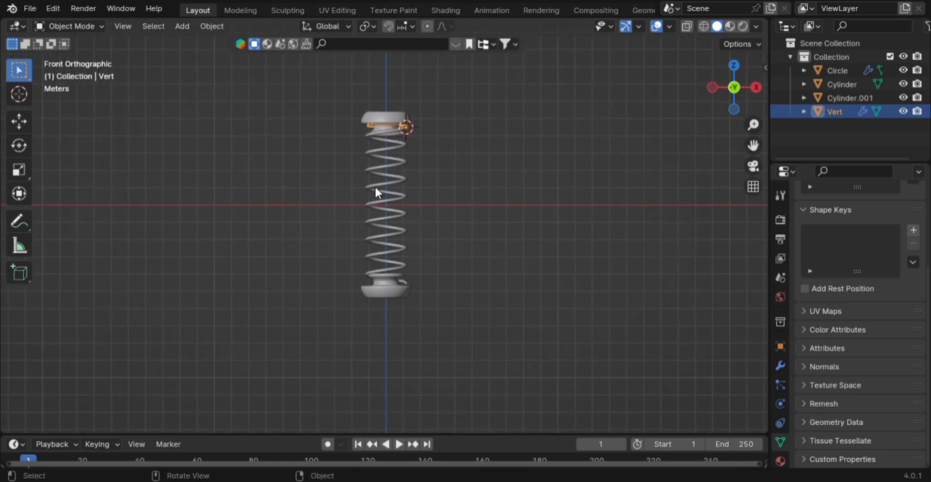
key(shift+d)
key(z)
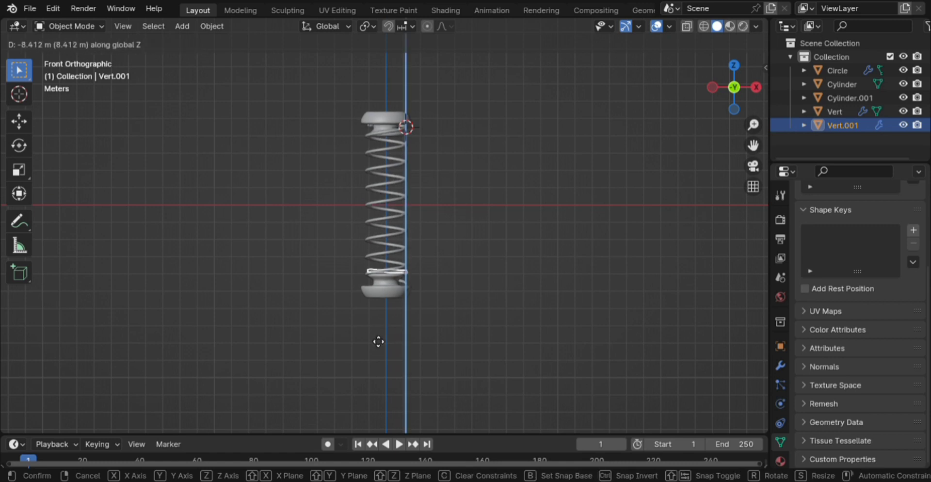
click(382, 329)
scroll(393, 315, up, 6)
scroll(397, 276, down, 2)
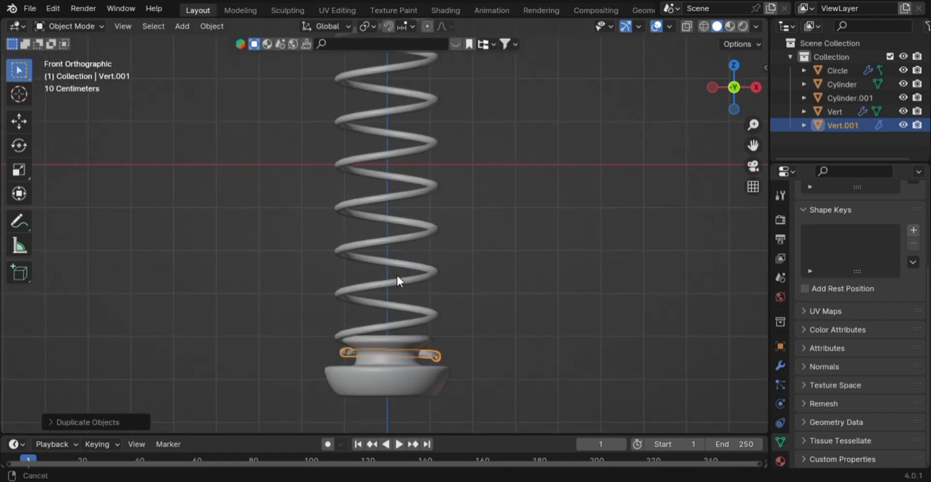
Rotate the copied end piece at the lower cap 180 degrees about the global X axis
shift+middle_drag(396, 280, 352, 141)
middle_drag(356, 178, 230, 219)
scroll(283, 220, down, 4)
scroll(283, 221, up, 4)
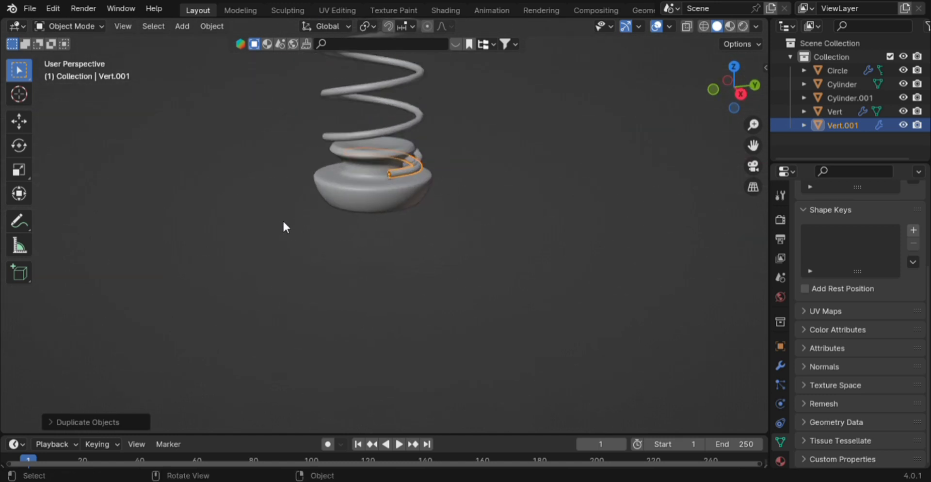
text(rx)
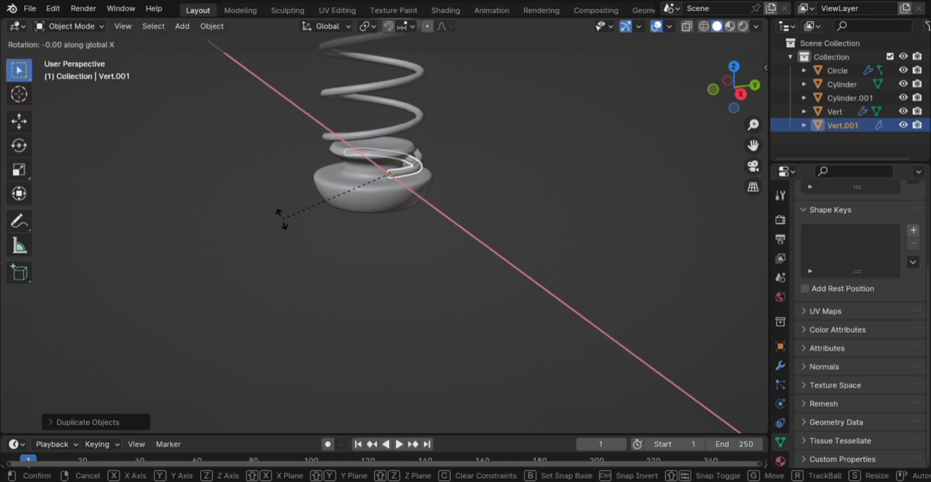
text(180)
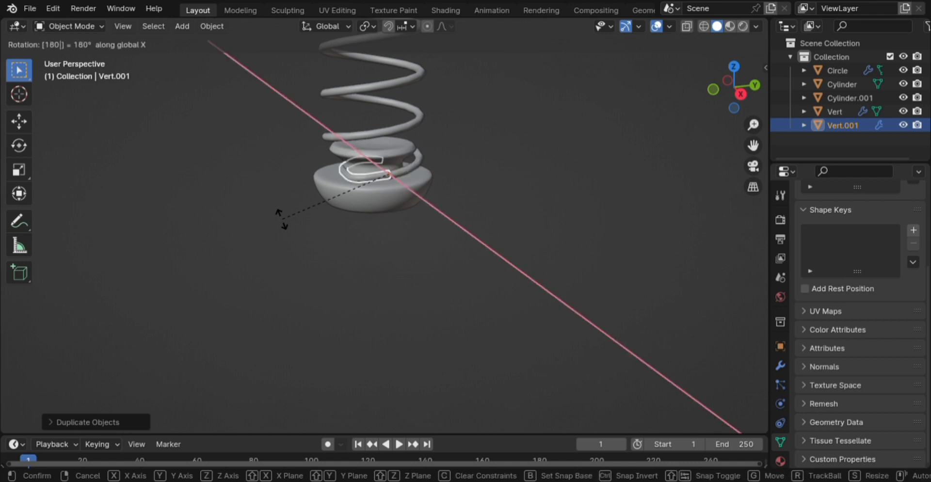
key(Return)
Lower the rotated end piece about 0.03 m along Z to line up with the coil's end, deselect it and inspect the joint
scroll(312, 203, up, 3)
middle_drag(305, 189, 283, 160)
scroll(417, 197, up, 4)
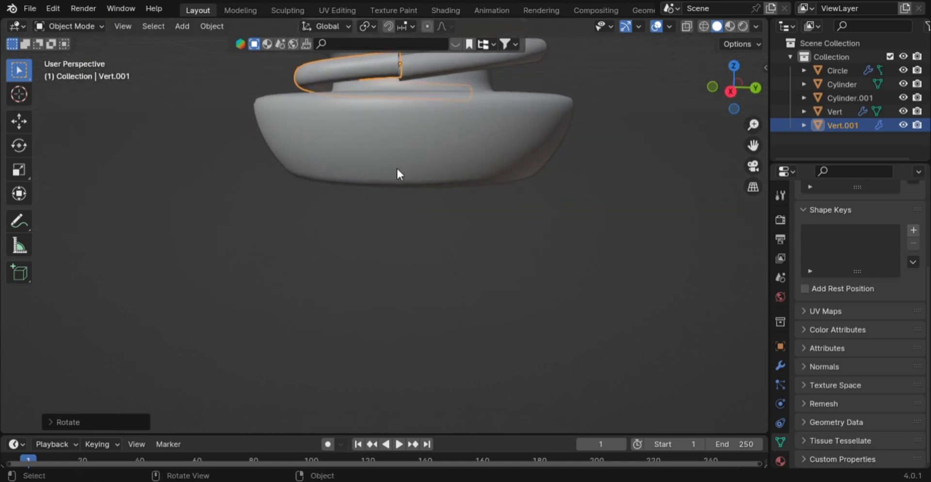
shift+middle_drag(397, 173, 376, 274)
scroll(376, 273, up, 2)
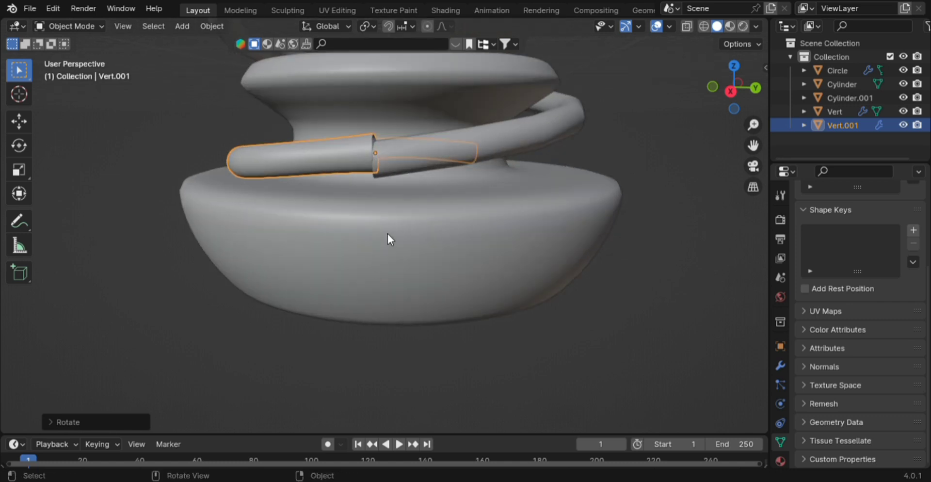
key(g)
key(z)
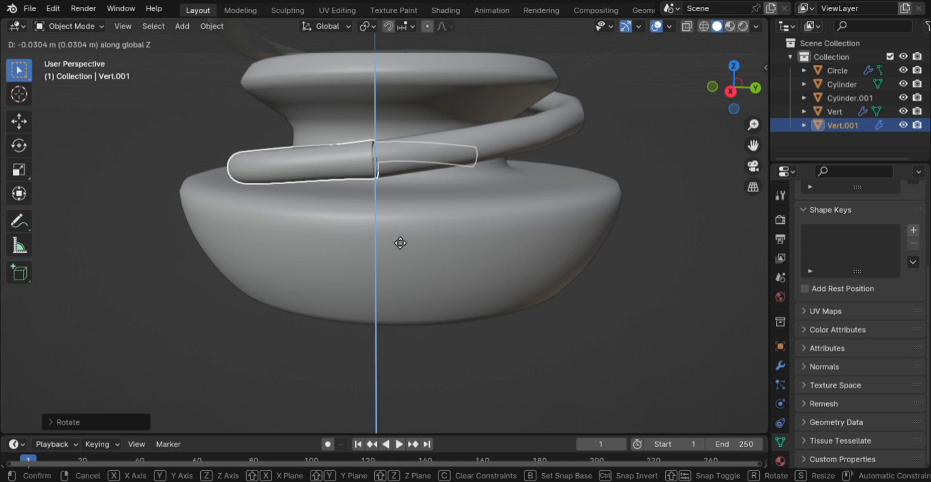
click(397, 243)
click(646, 210)
scroll(616, 229, up, 10)
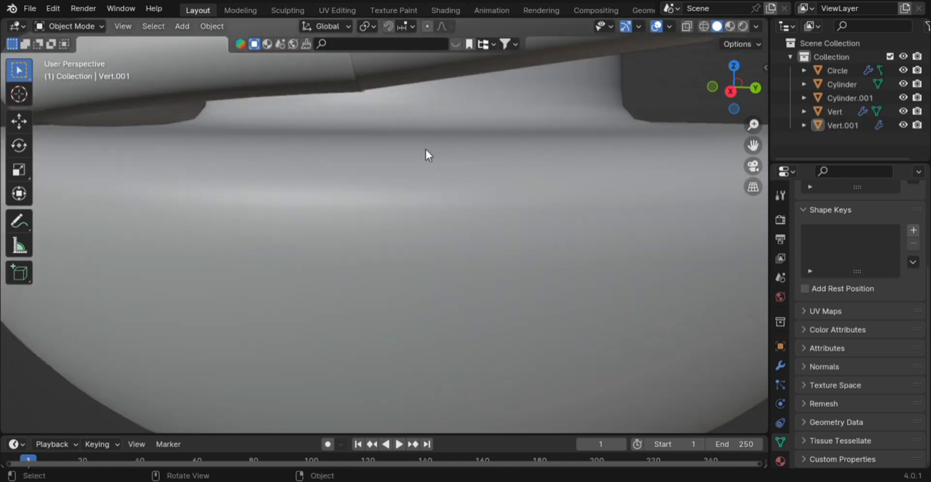
middle_drag(422, 160, 602, 213)
scroll(605, 209, down, 10)
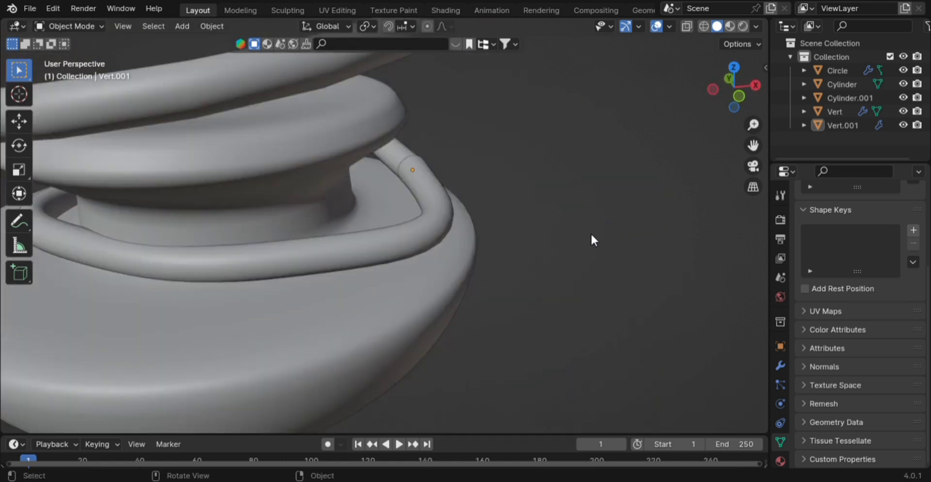
middle_drag(406, 221, 461, 244)
In the front view, apply the upper end piece's Subdivision modifier and join the piece to the upper cap
key(grave)
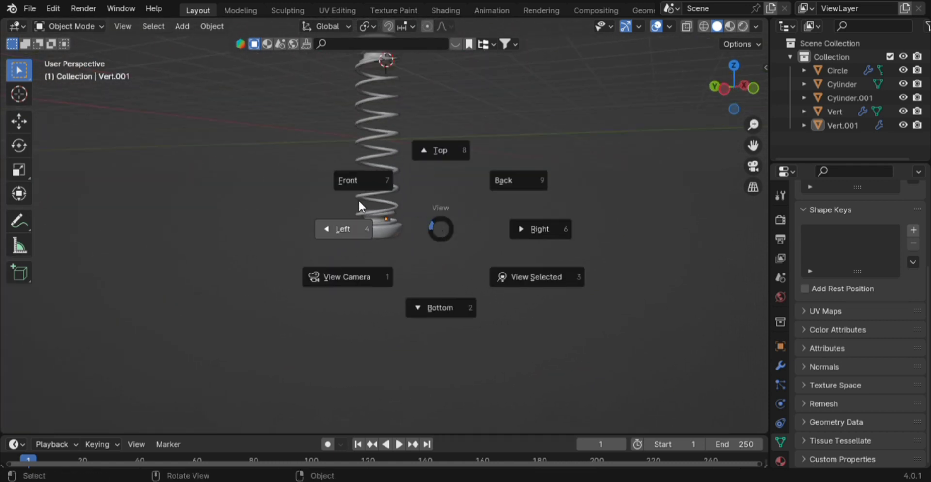
click(358, 199)
shift+middle_drag(373, 209, 390, 320)
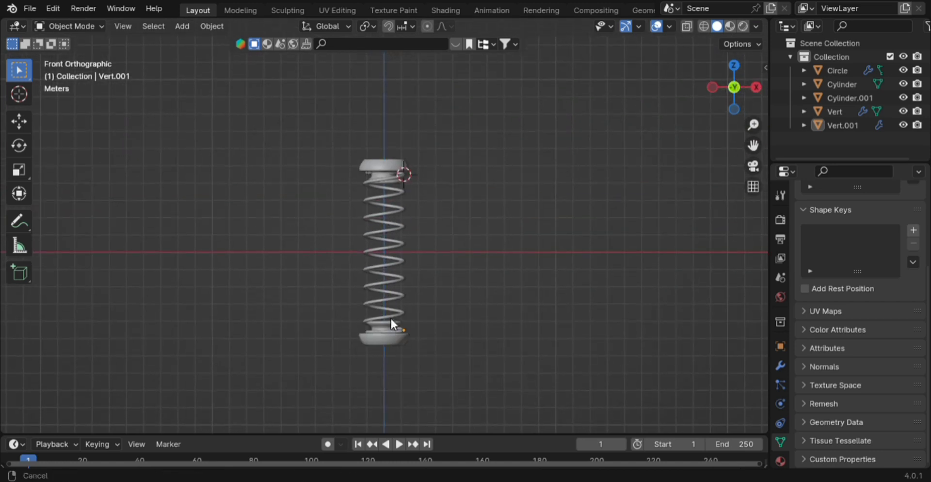
click(388, 171)
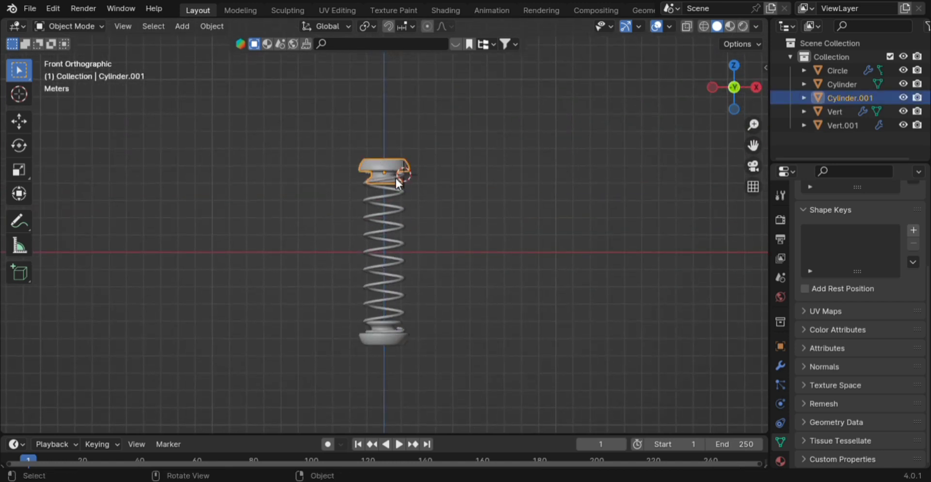
click(778, 361)
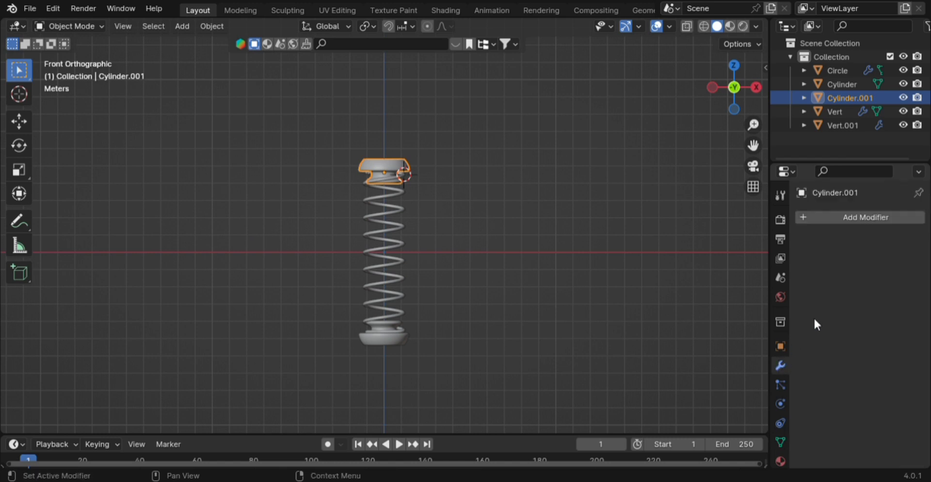
click(370, 173)
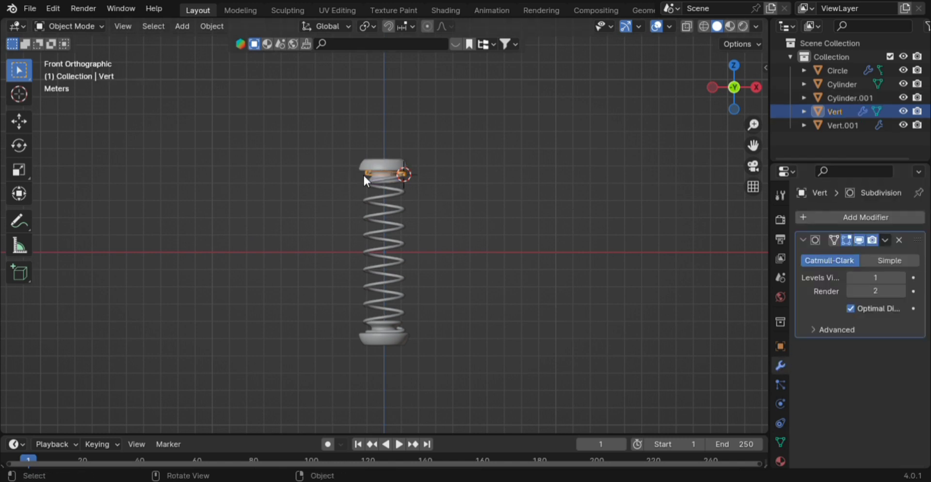
click(885, 240)
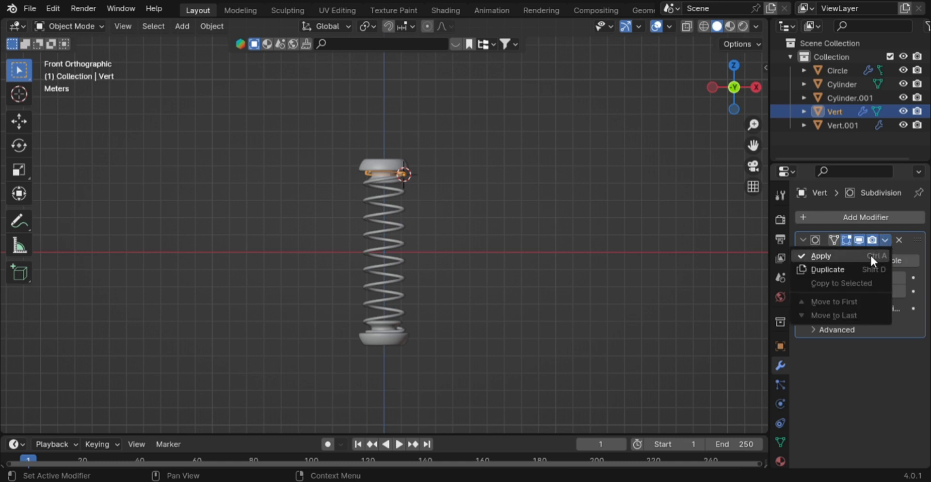
click(873, 257)
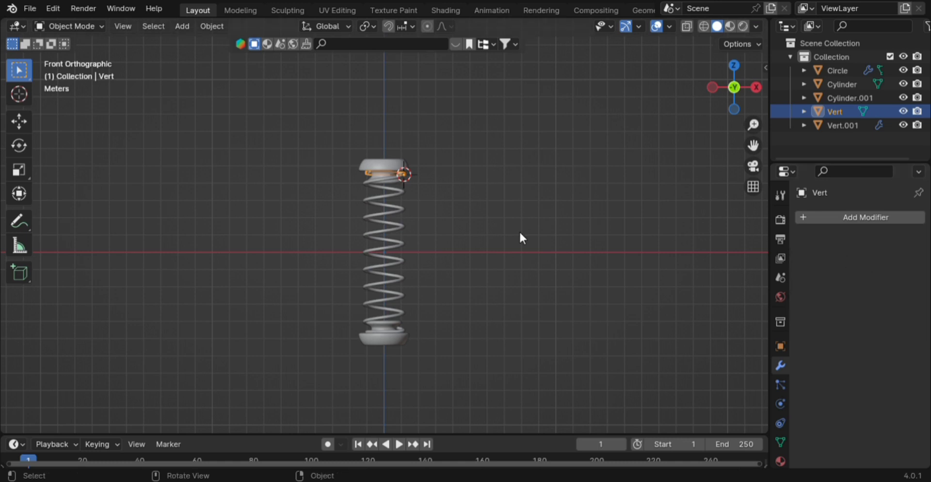
shift+click(392, 162)
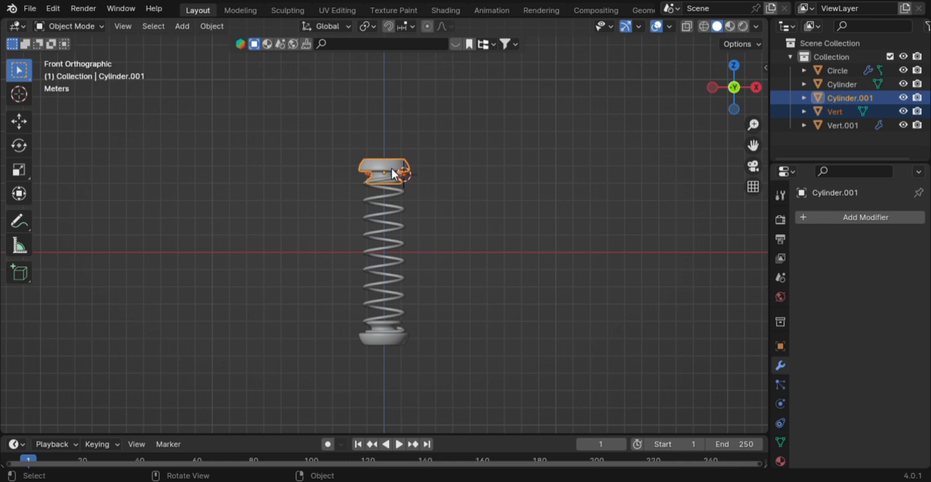
key(ctrl+j)
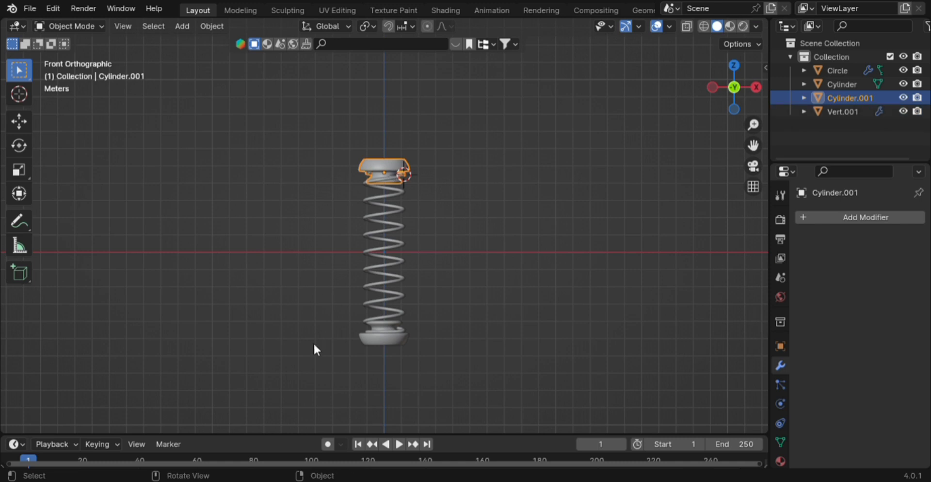
Apply the lower end piece's Subdivision modifier, join the piece to the lower cap and deselect the result
click(377, 340)
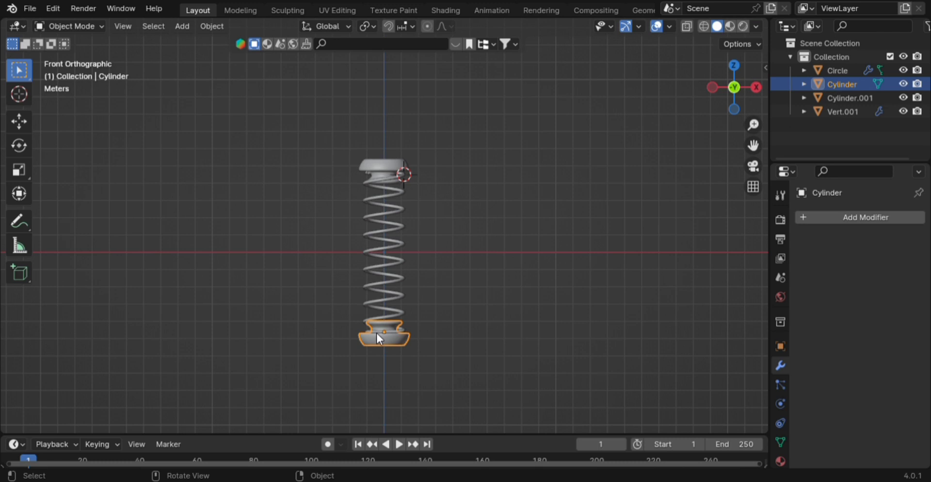
click(380, 331)
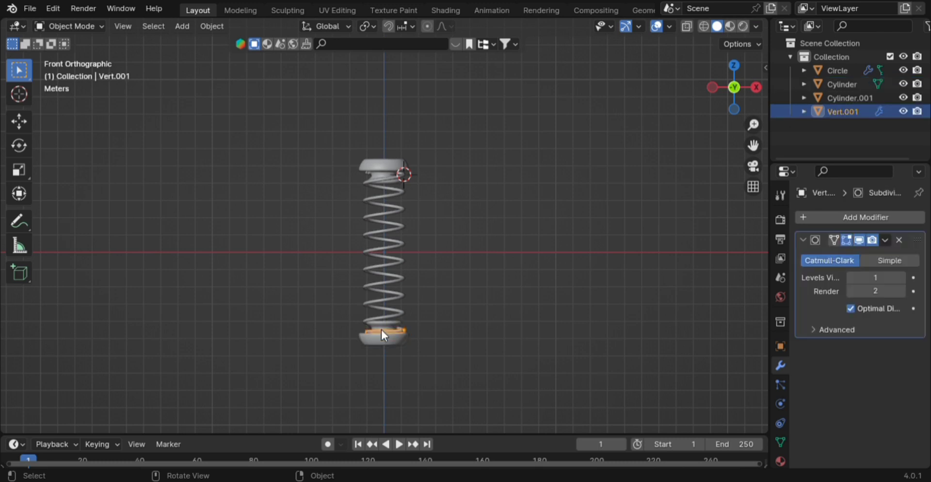
click(885, 239)
click(868, 252)
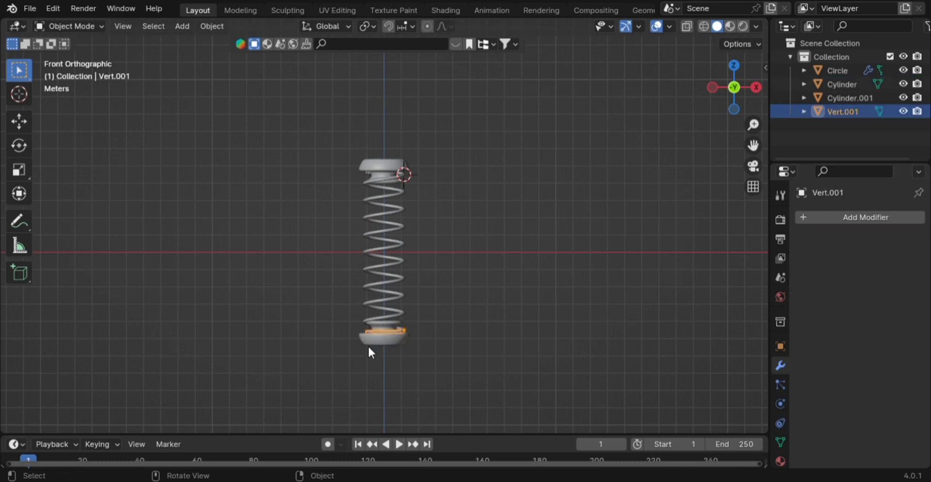
shift+click(382, 344)
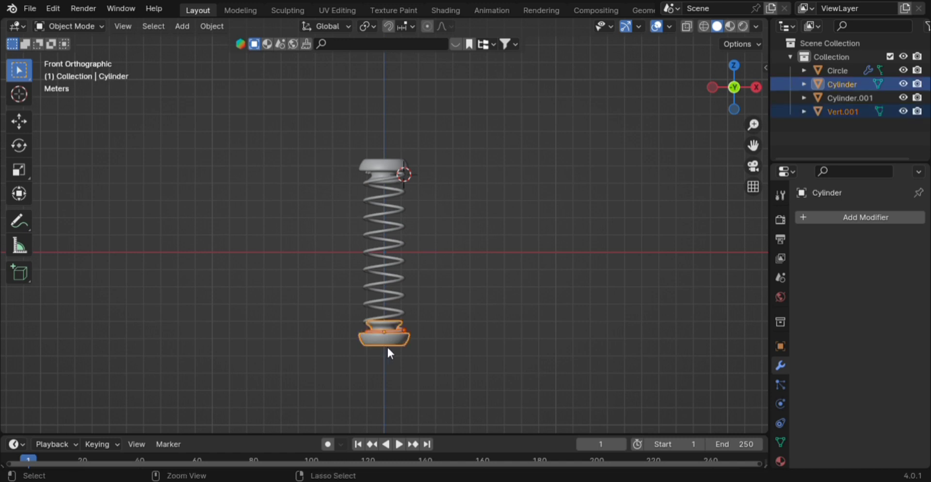
key(ctrl+j)
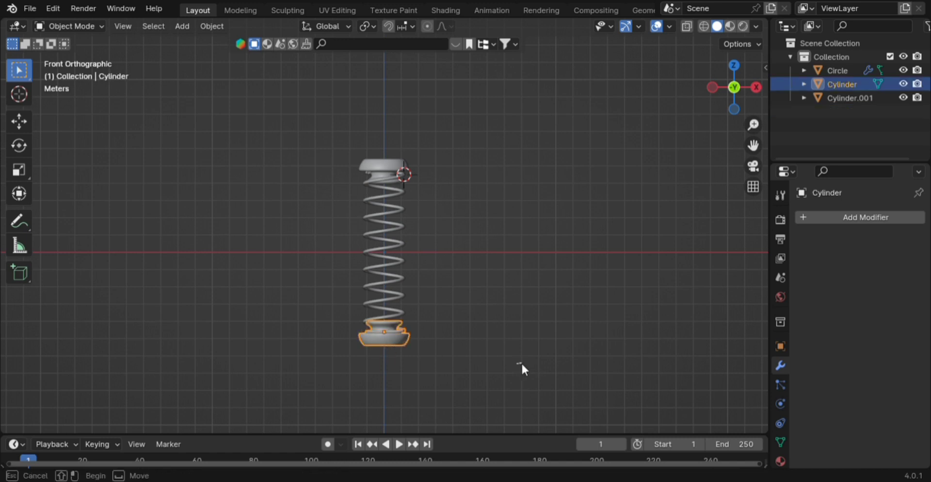
click(521, 368)
Play the timeline briefly with the whole spring in view, stop it and return to frame 0
scroll(521, 377, down, 1)
scroll(533, 390, down, 1)
scroll(538, 395, up, 5)
scroll(537, 398, down, 5)
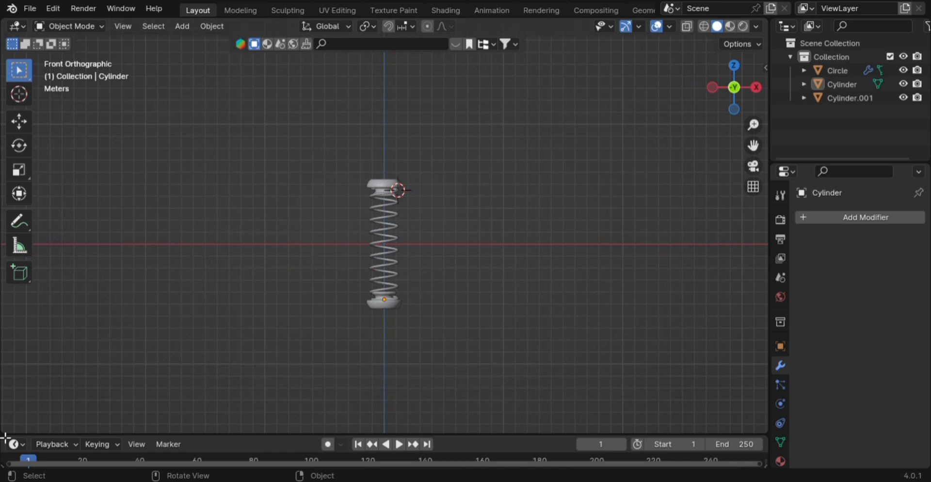
click(22, 454)
key(space)
key(space)
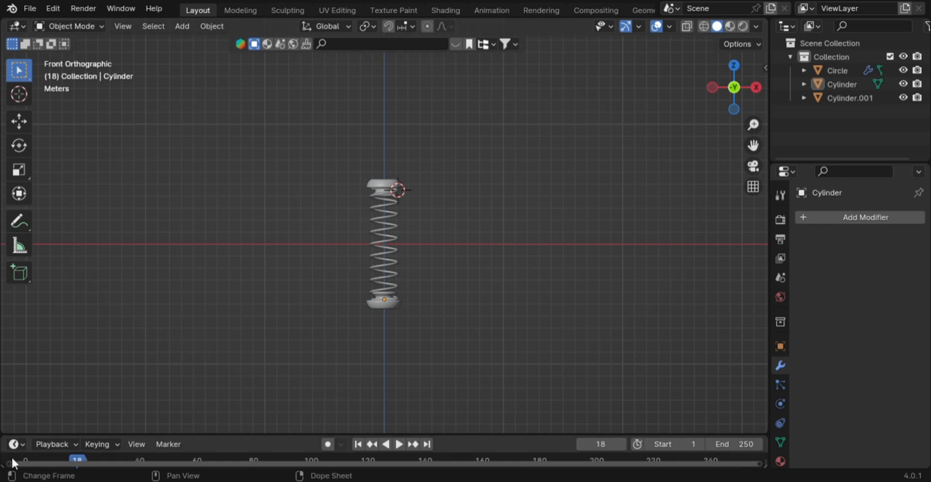
click(22, 452)
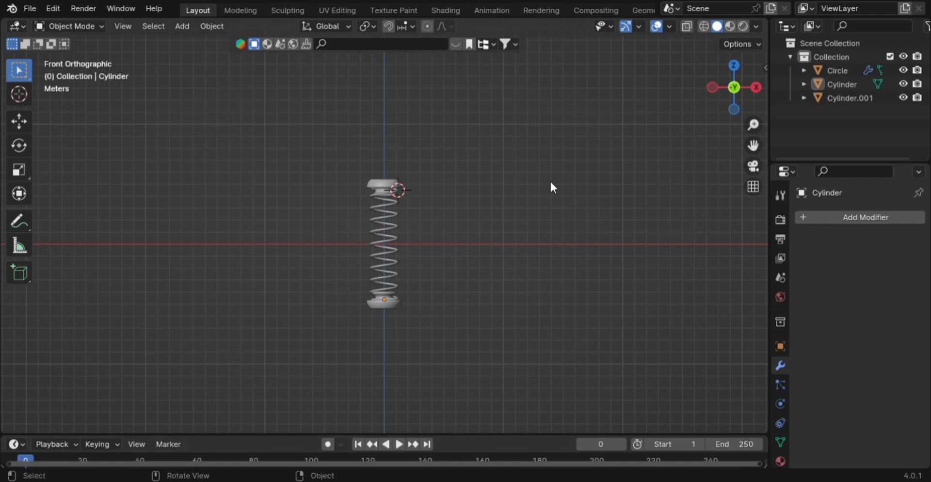
Add rigid body physics to the upper cap and set its type to Passive
click(780, 403)
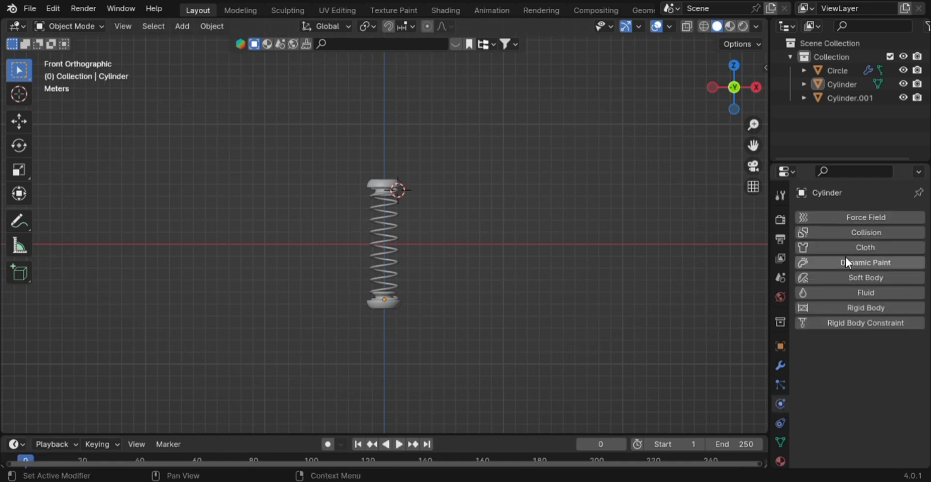
click(385, 184)
click(879, 308)
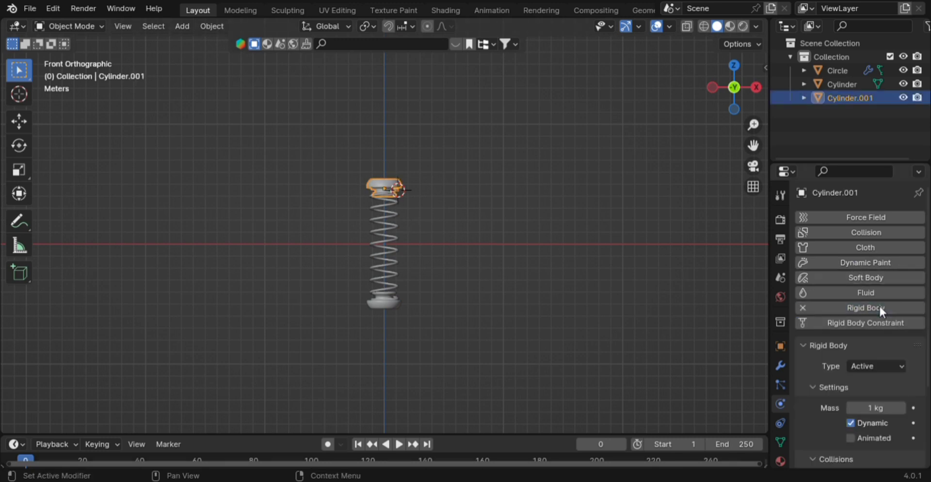
click(885, 364)
click(874, 395)
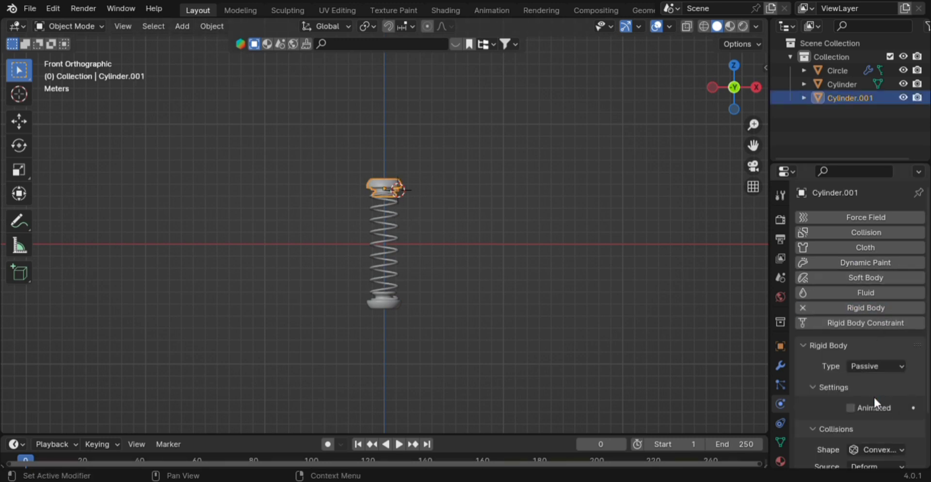
Add rigid body physics to the lower cap, keeping its type Active
click(388, 306)
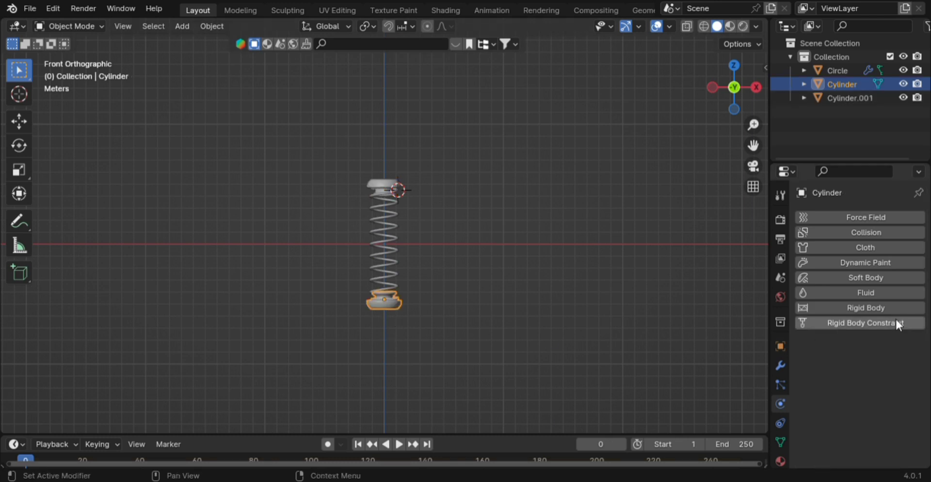
click(881, 307)
click(887, 366)
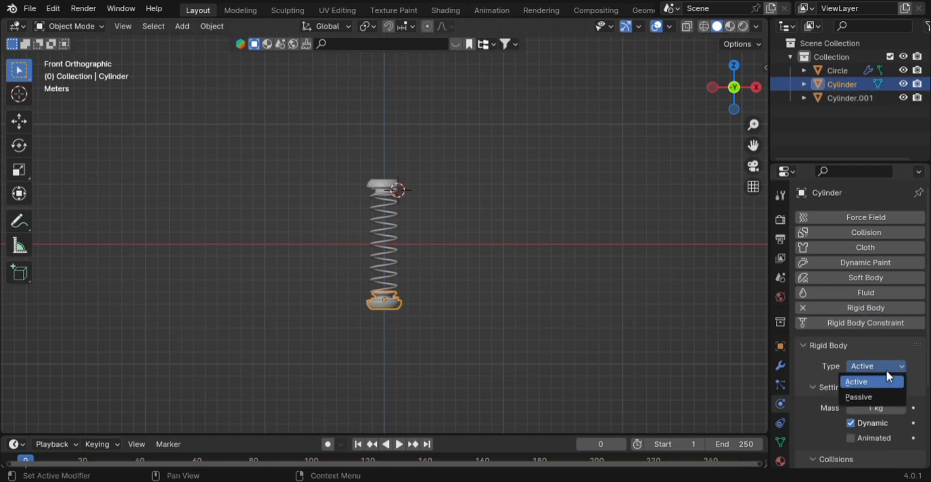
click(884, 367)
Deselect the lower cap, play the rigid body simulation briefly and return to frame 0
click(487, 260)
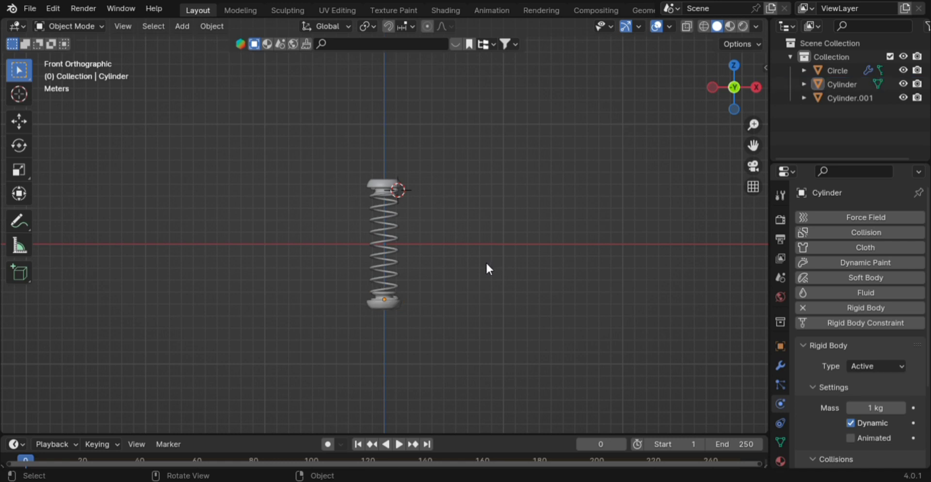
key(space)
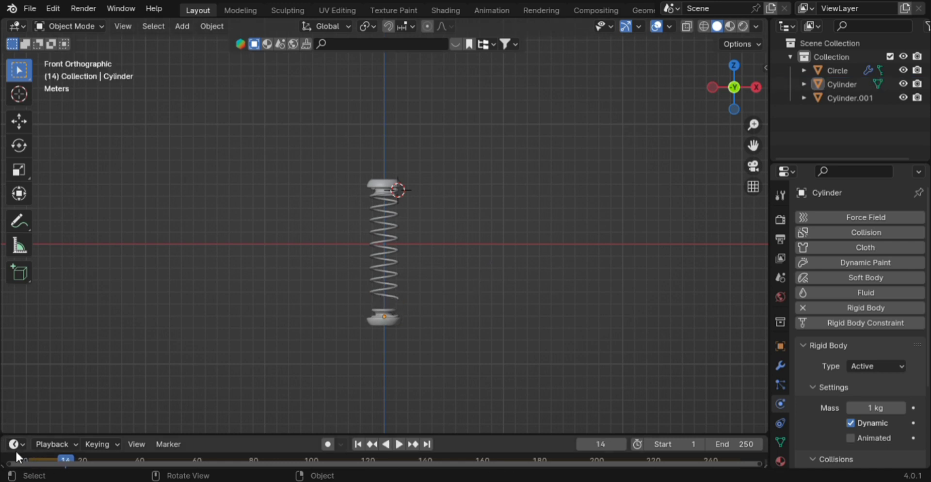
click(25, 456)
Connect the lower and upper caps with a rigid body constraint
scroll(553, 253, up, 5)
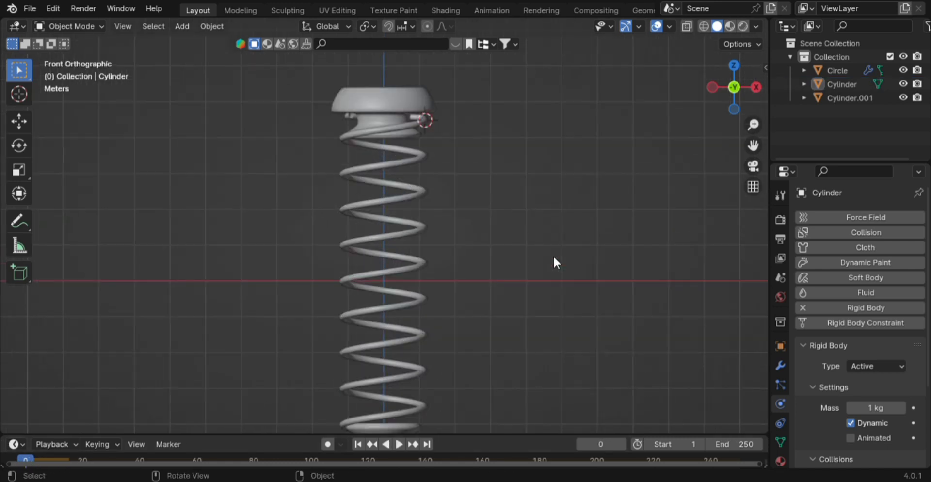
scroll(504, 156, down, 4)
click(390, 372)
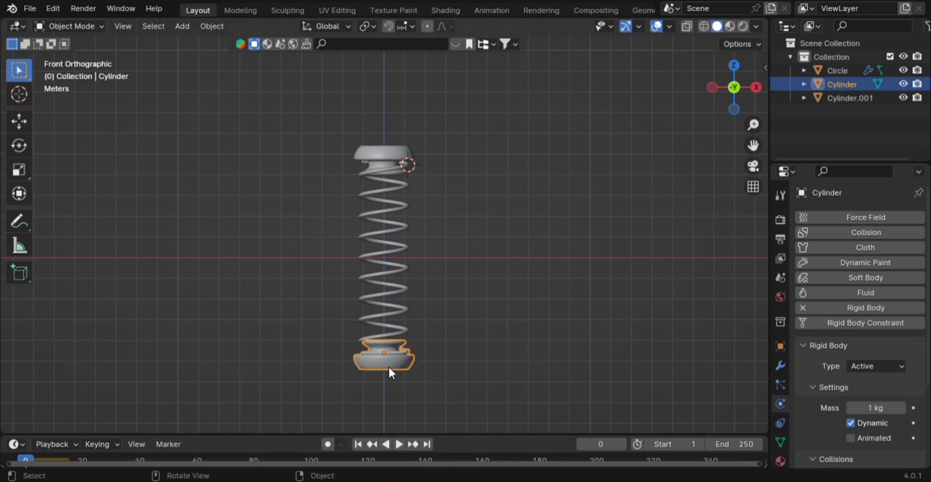
shift+click(394, 155)
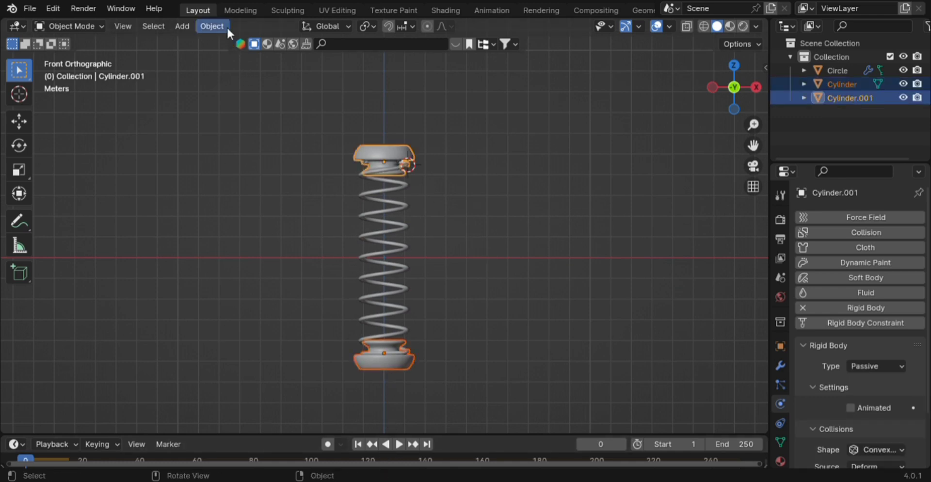
click(213, 26)
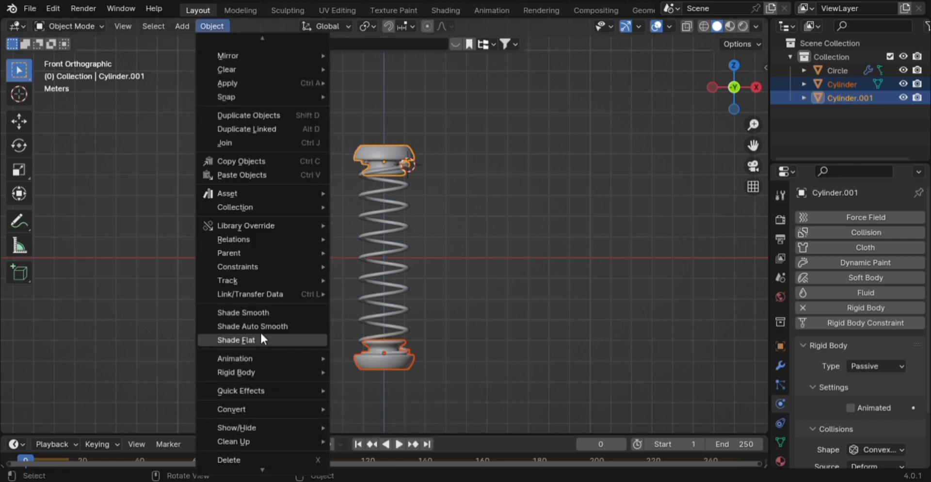
mouse_move(264, 373)
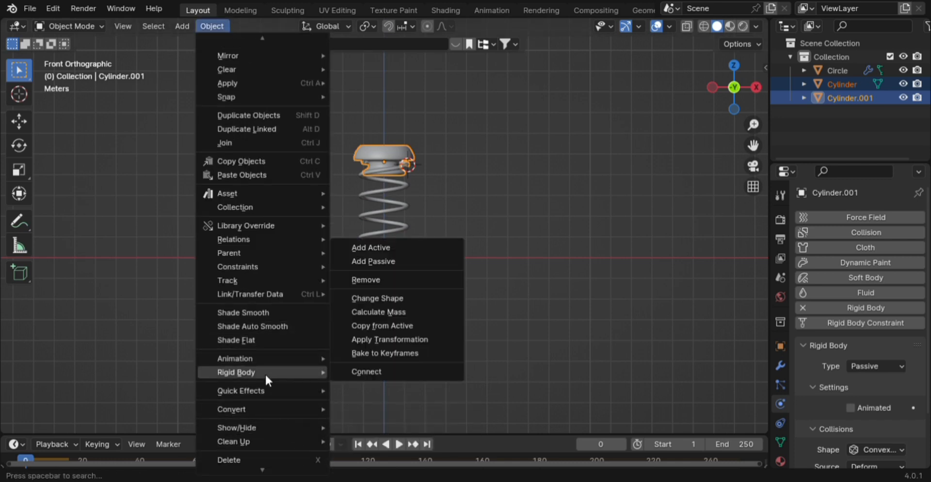
click(432, 373)
Scale the new constraint empty up to about 6 times its size so it extends beyond the spring
scroll(433, 349, up, 4)
click(435, 290)
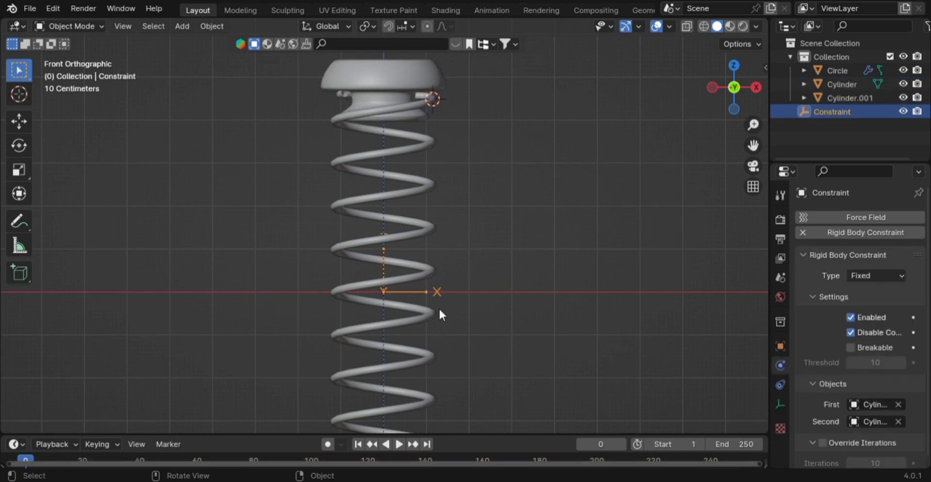
key(s)
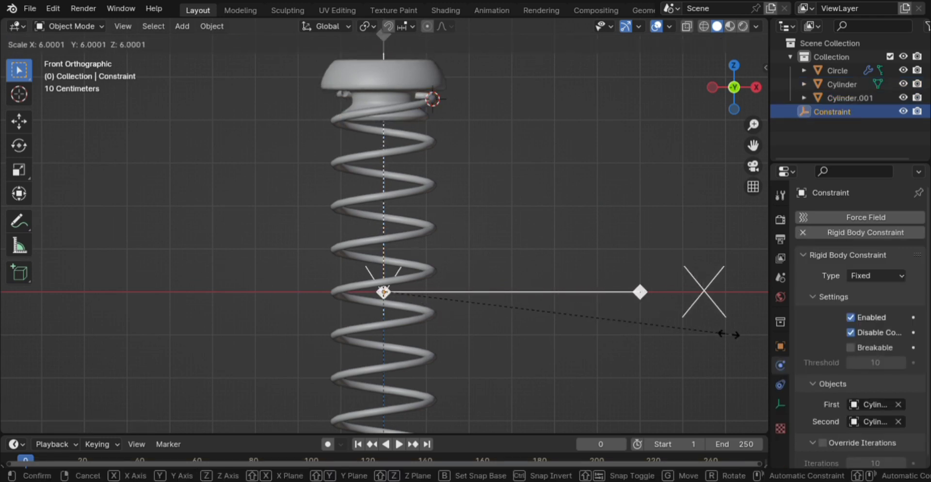
click(730, 332)
scroll(573, 258, down, 4)
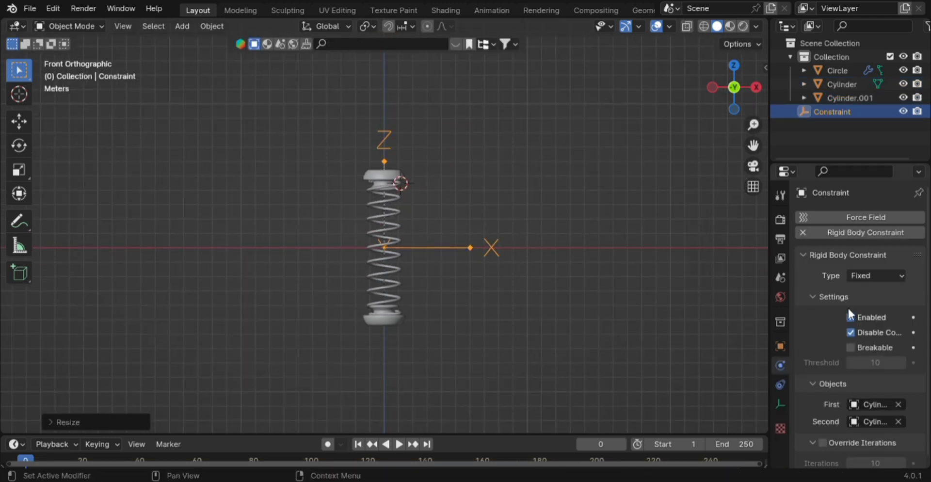
Set the rigid body constraint type to Generic Spring and enable its linear Z Axis spring
click(895, 276)
click(845, 382)
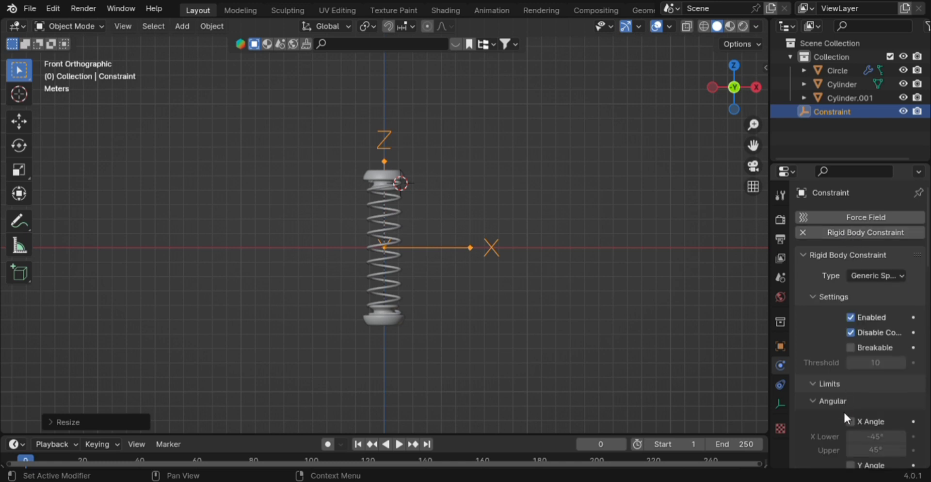
scroll(842, 410, down, 12)
scroll(880, 394, down, 15)
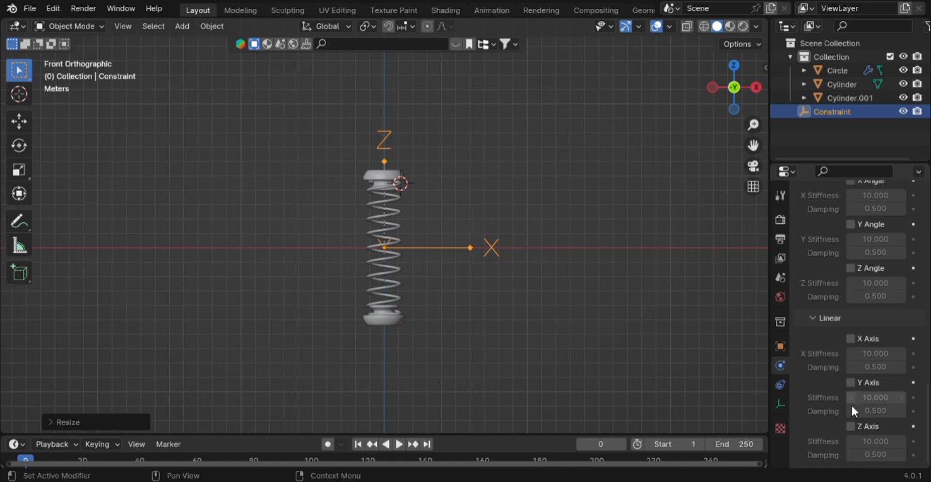
click(849, 427)
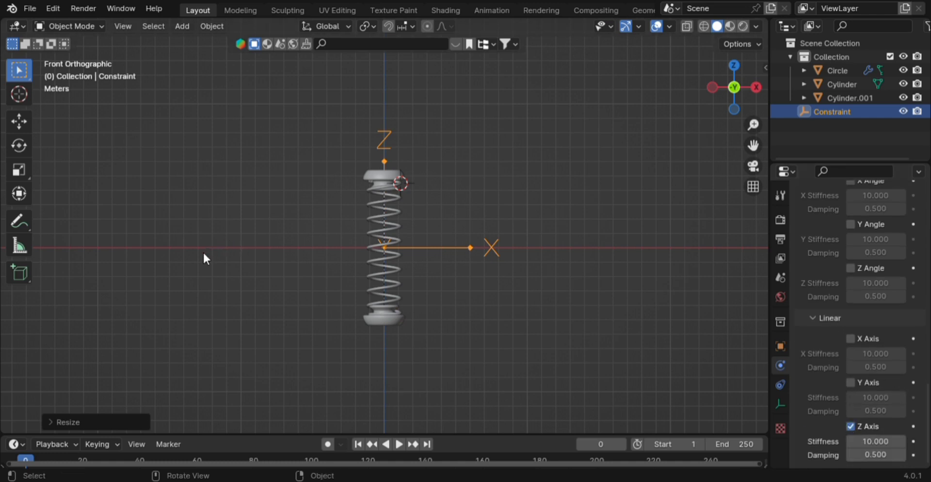
Play the simulation to check the spring constraint's motion, stop it and return to frame 0
scroll(167, 370, up, 4)
scroll(167, 369, down, 6)
key(space)
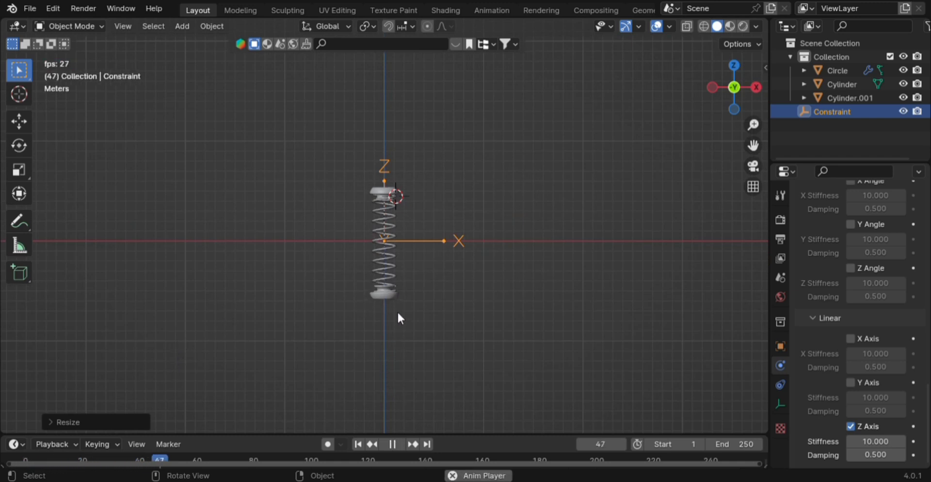
key(space)
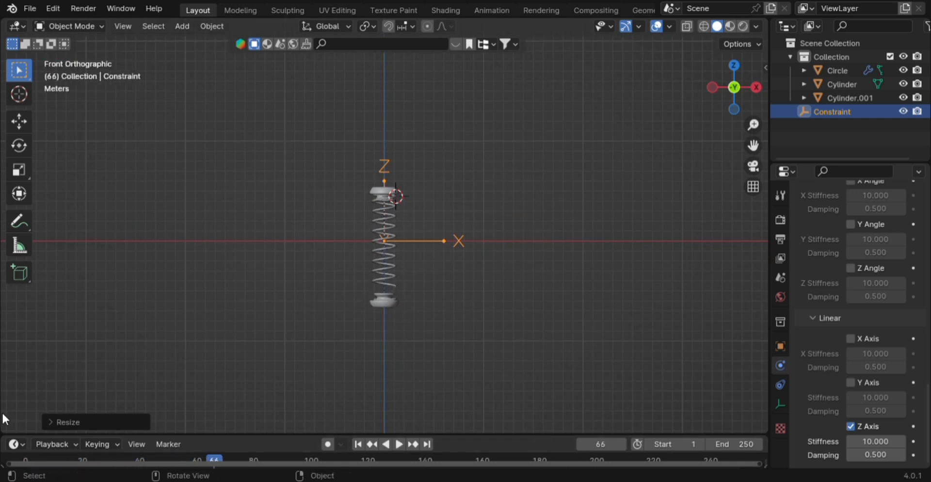
click(24, 461)
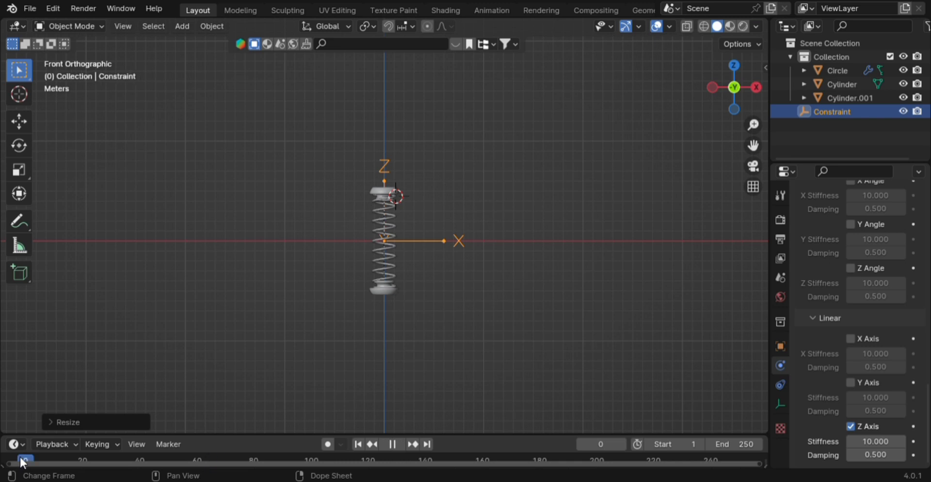
Set the constraint's linear Z Axis spring stiffness to 3.5 and play the simulation briefly to test it
click(877, 442)
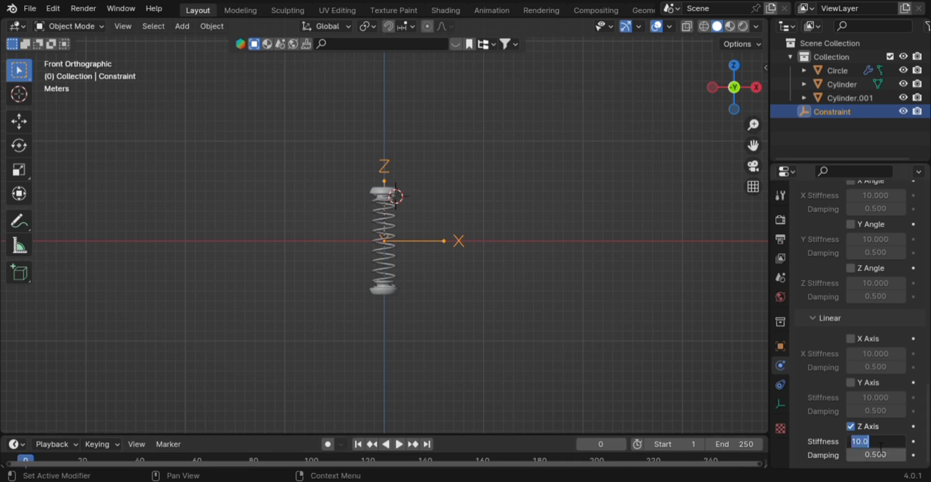
text(3.5)
key(Return)
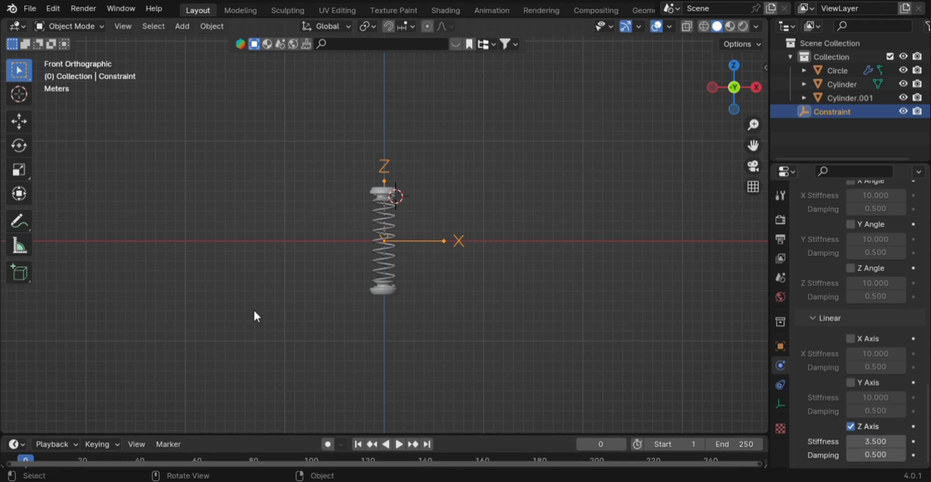
scroll(376, 275, down, 3)
key(space)
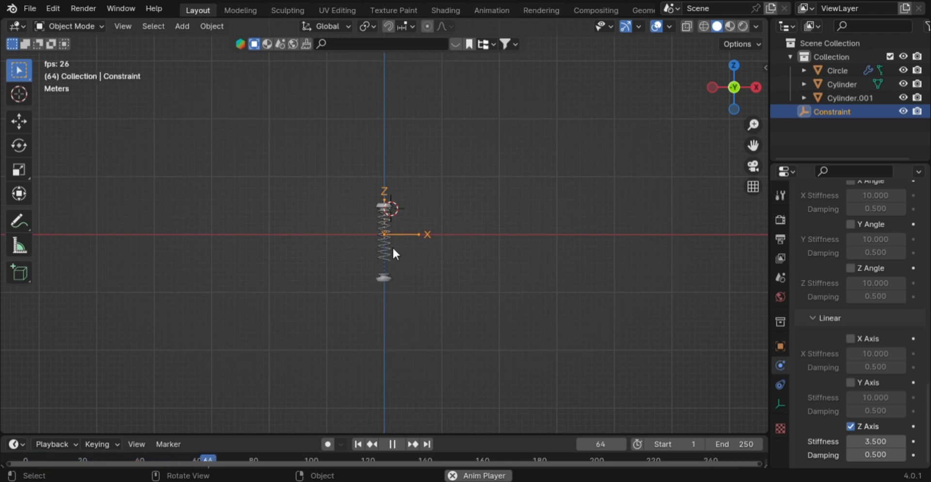
key(space)
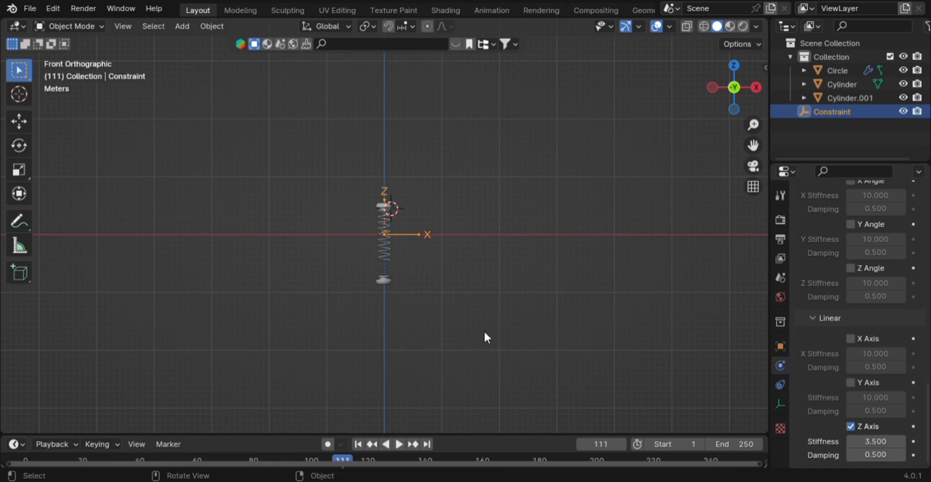
Set the constraint's linear Z Axis spring damping to 0.2, and test the simulation from frame 0, returning there when done
click(879, 459)
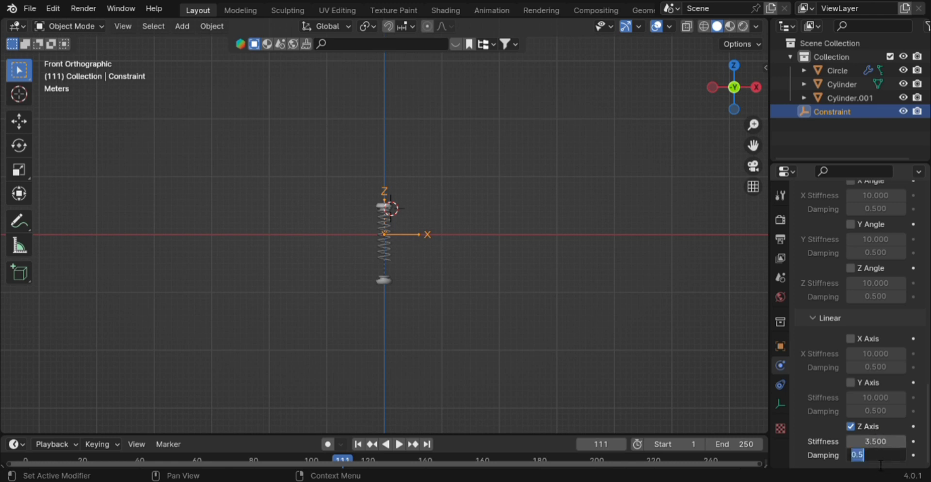
text(.2)
key(Return)
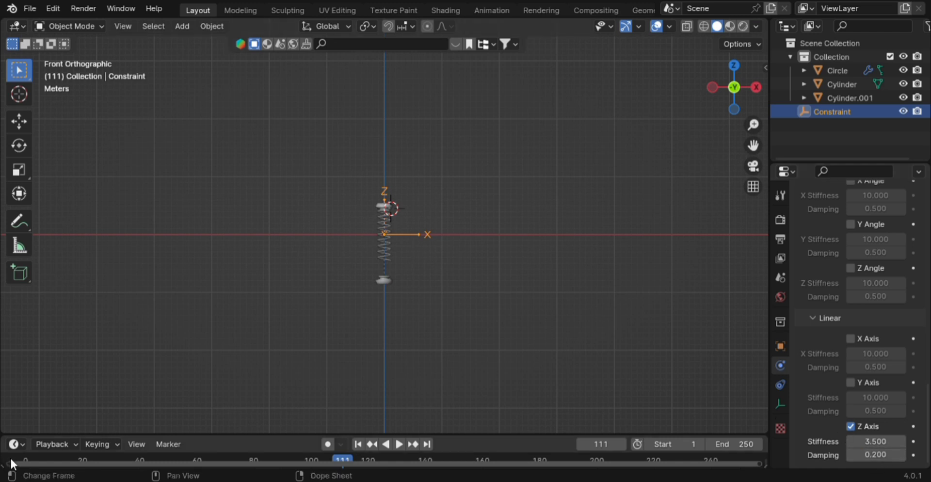
key(shift+Left)
scroll(337, 329, up, 3)
key(space)
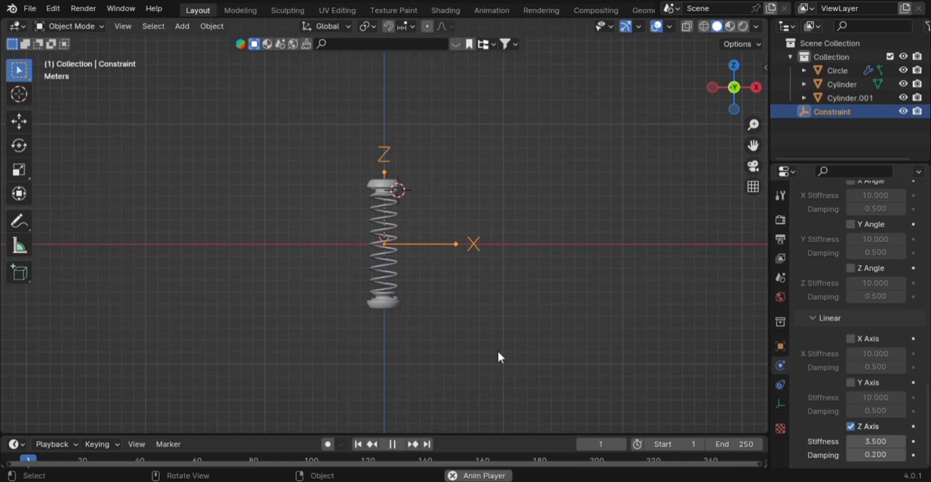
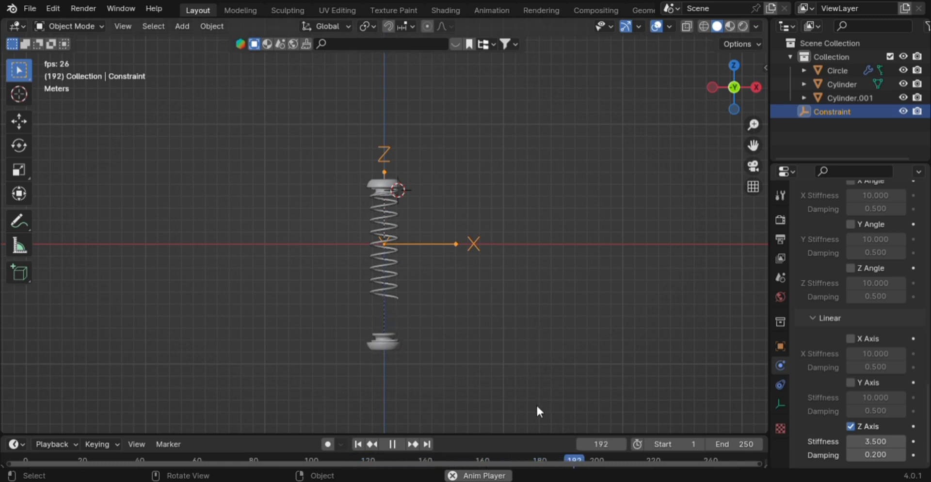
key(space)
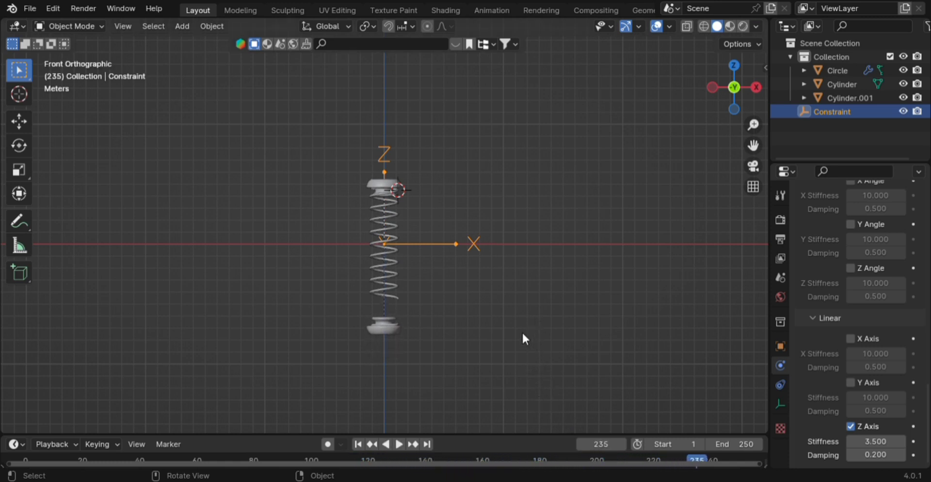
click(25, 461)
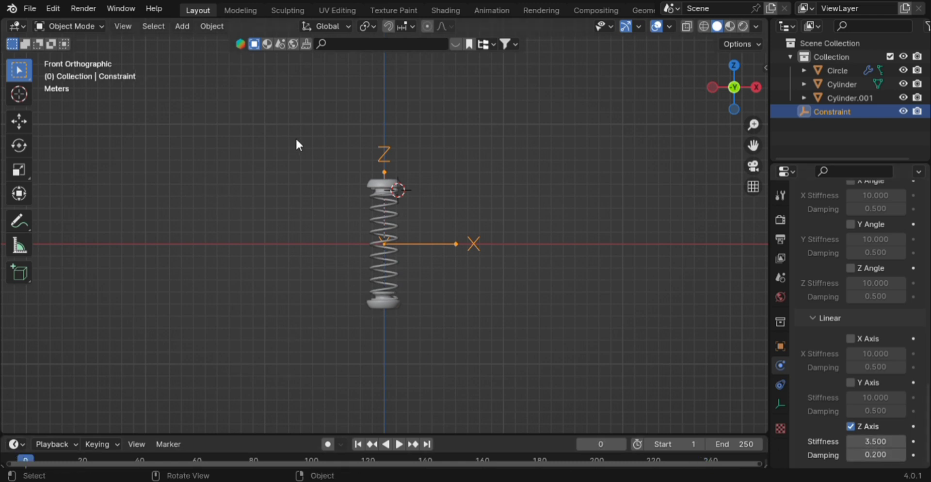
Select the coil spring between the caps and show its Screw modifier settings
scroll(557, 187, up, 4)
scroll(556, 187, down, 5)
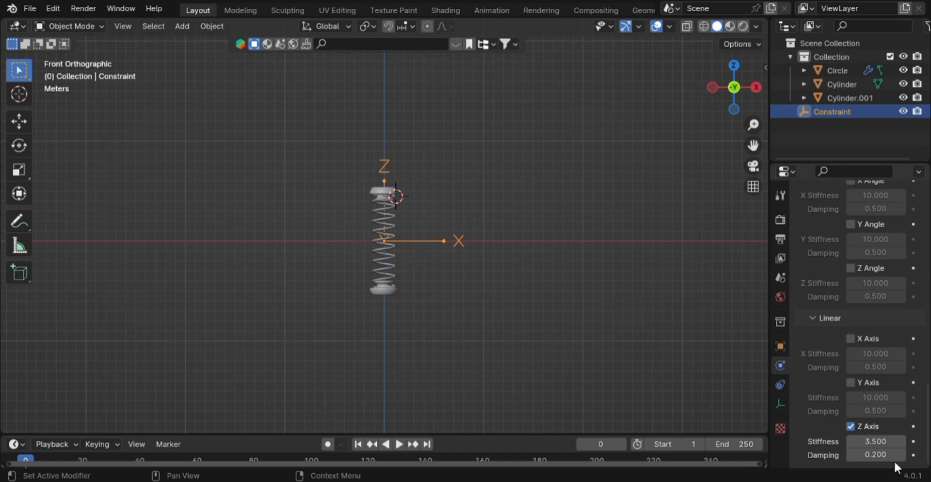
scroll(356, 221, up, 5)
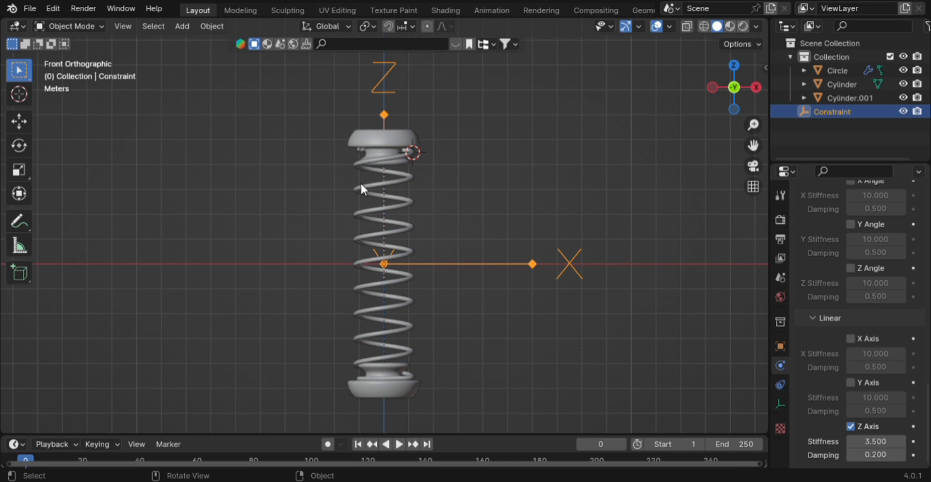
click(371, 214)
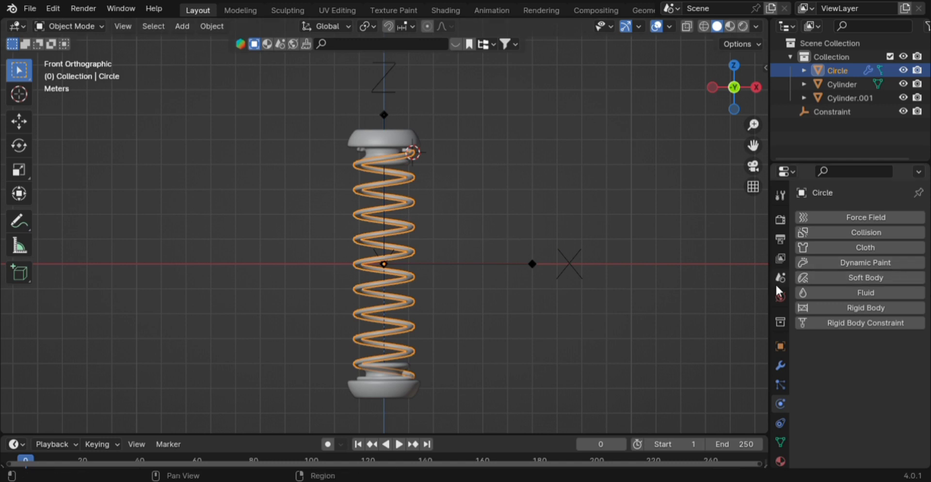
click(780, 366)
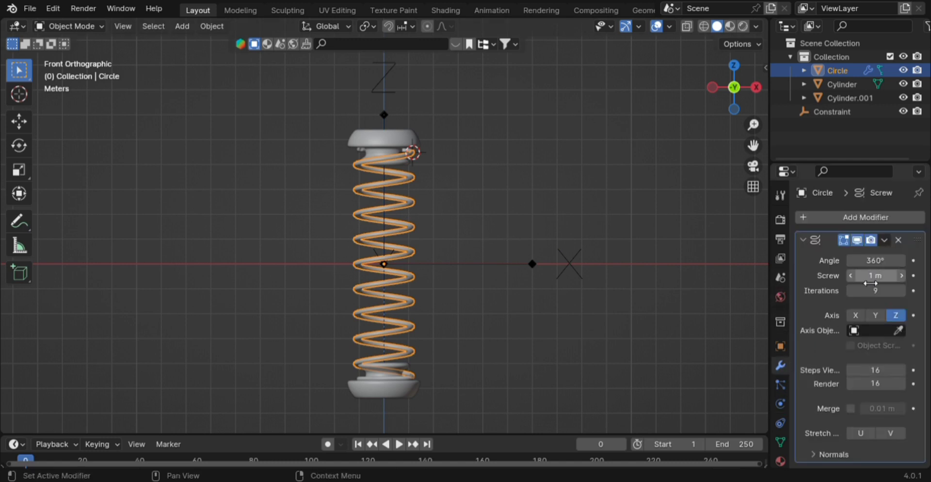
Try stretching the coil with a Screw value of 2.8 m and restore the value to 1 m
mouse_move(875, 276)
mouse_down()
mouse_move(892, 276)
mouse_move(877, 282)
mouse_up()
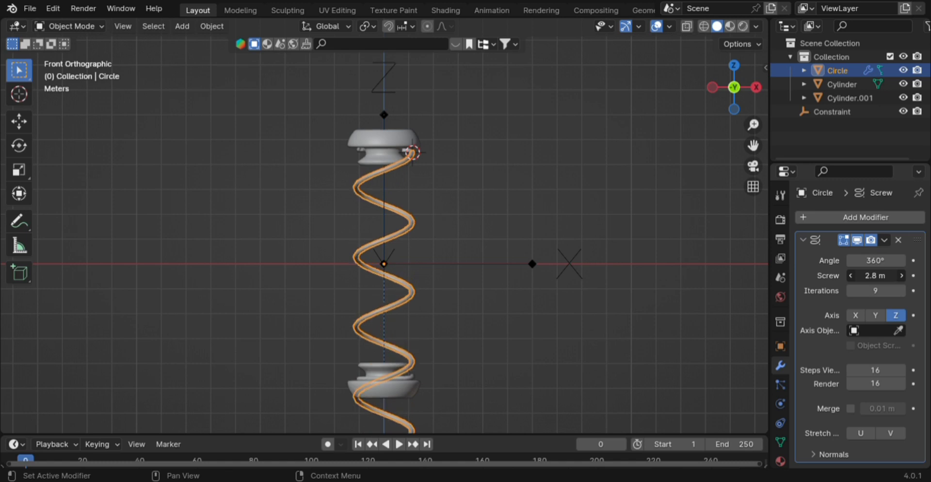
click(875, 276)
text(1)
key(Return)
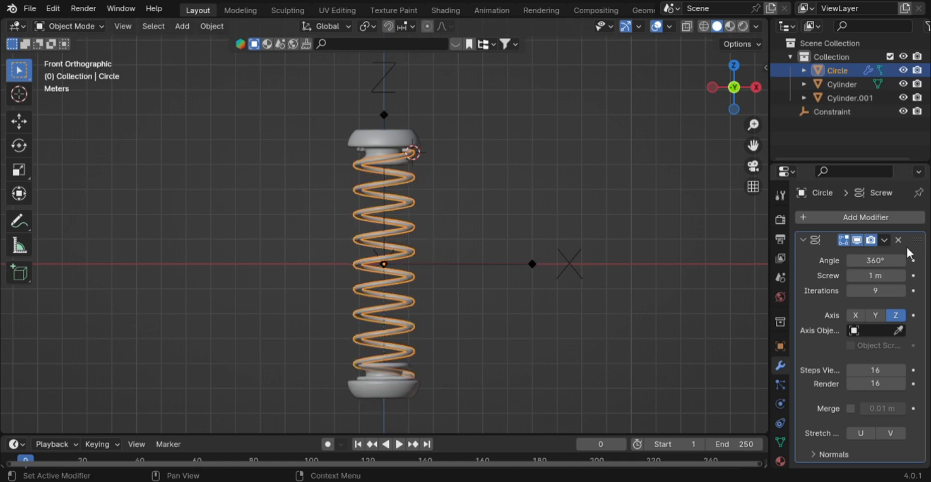
Add a driver to the Screw value of the coil's Screw modifier and open that driver for editing
right_click(886, 277)
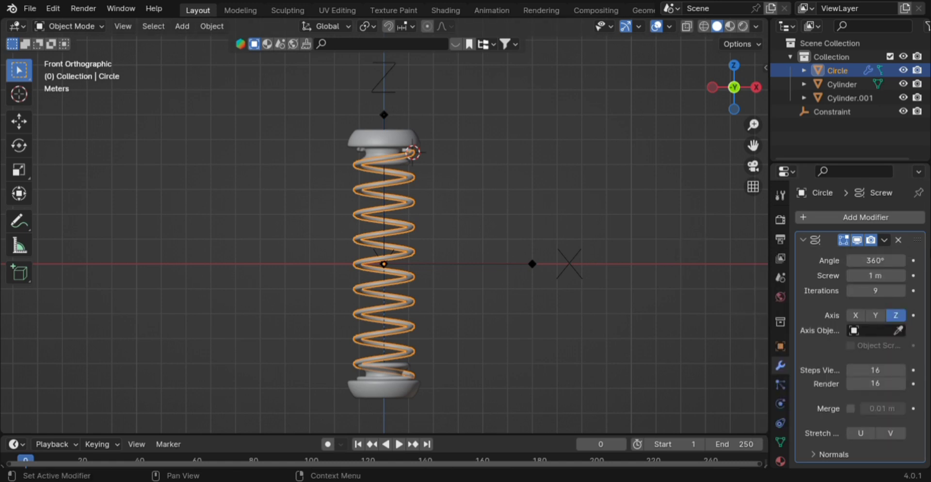
right_click(886, 277)
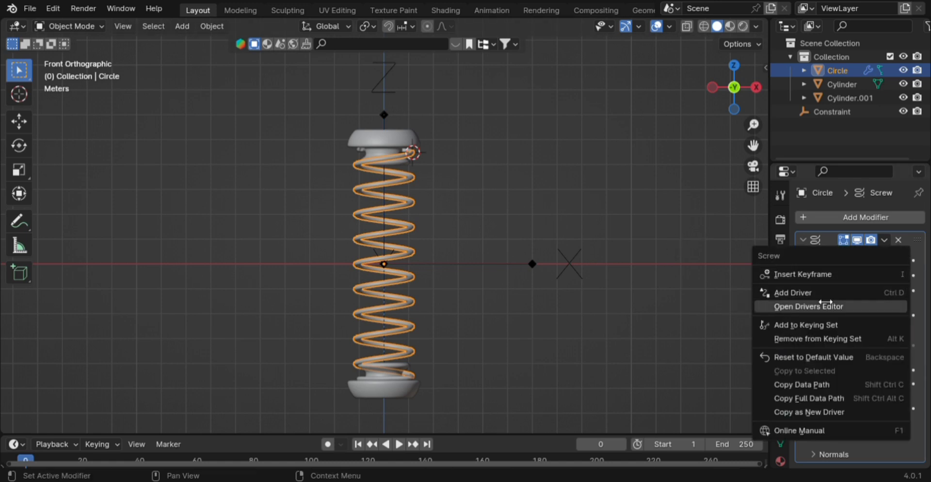
click(785, 292)
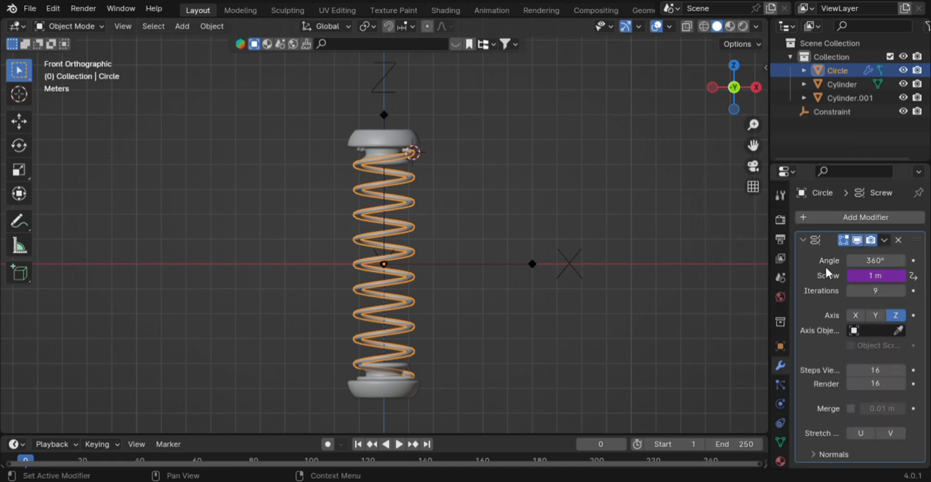
right_click(882, 277)
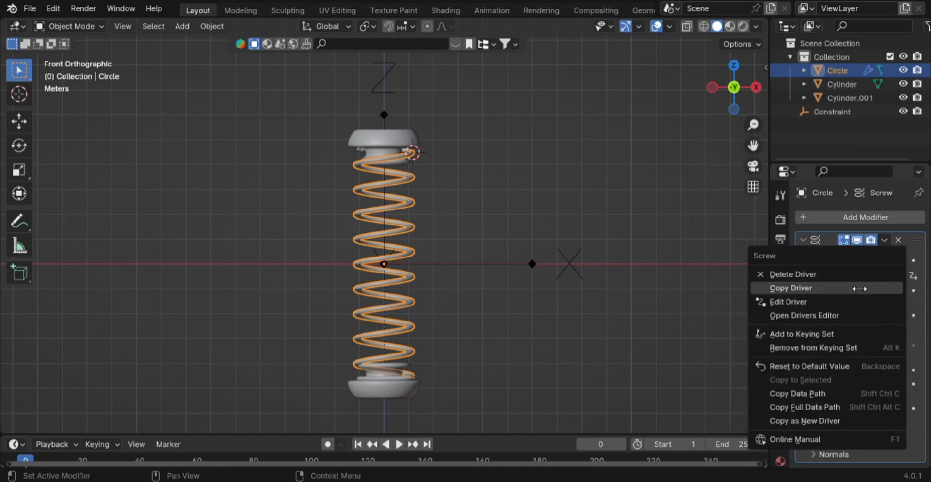
click(851, 301)
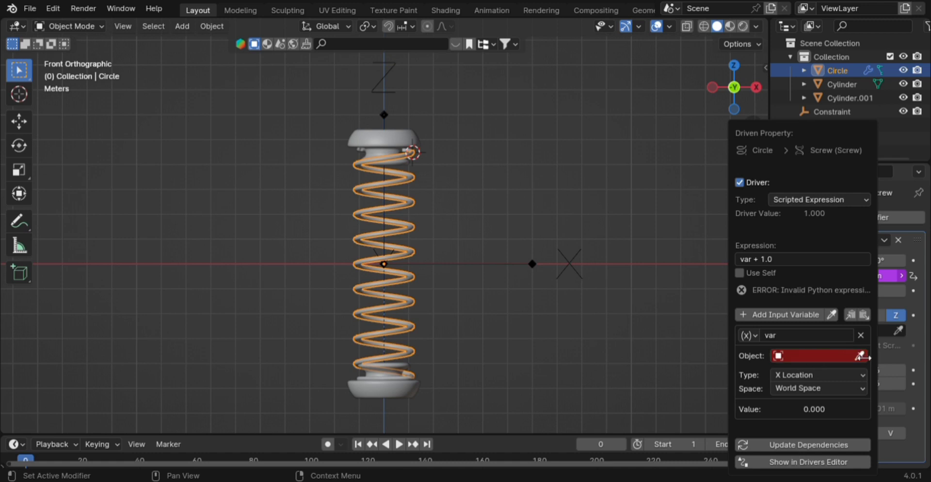
Point the Screw driver's variable at the lower cap object and set its type to Z Location
click(859, 357)
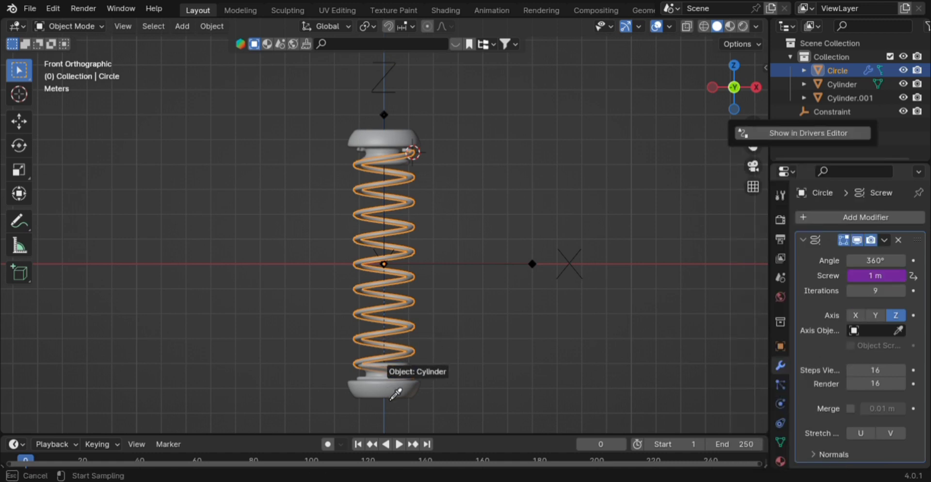
click(392, 398)
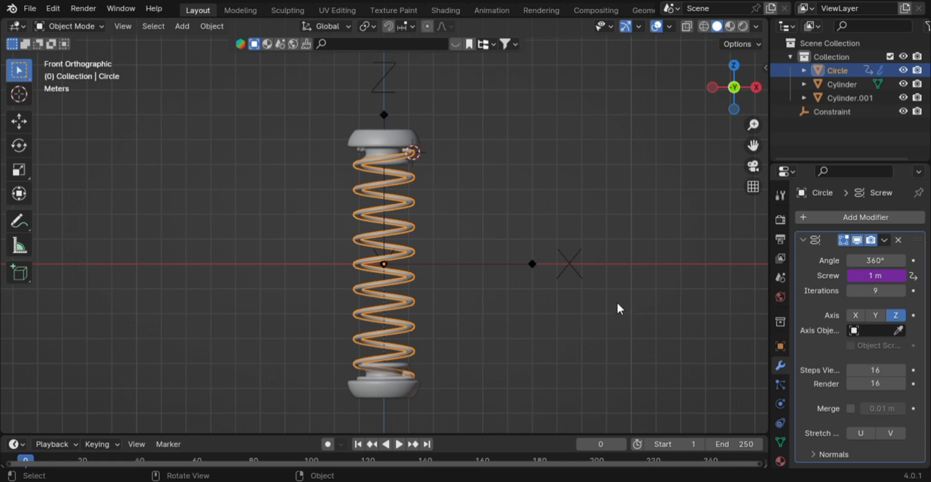
right_click(880, 278)
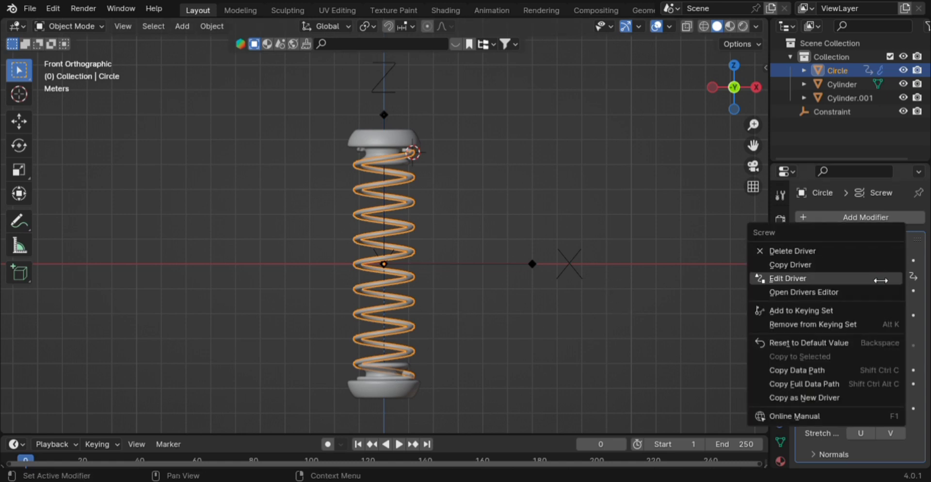
click(880, 279)
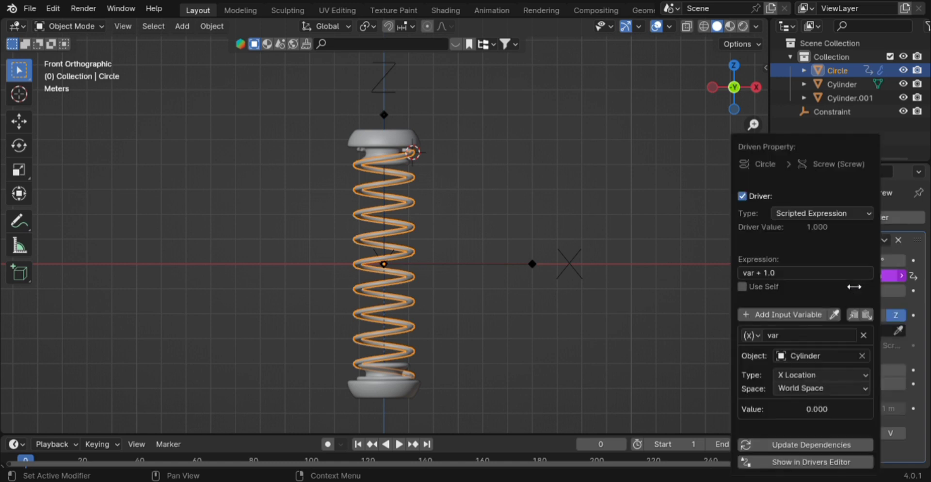
click(814, 375)
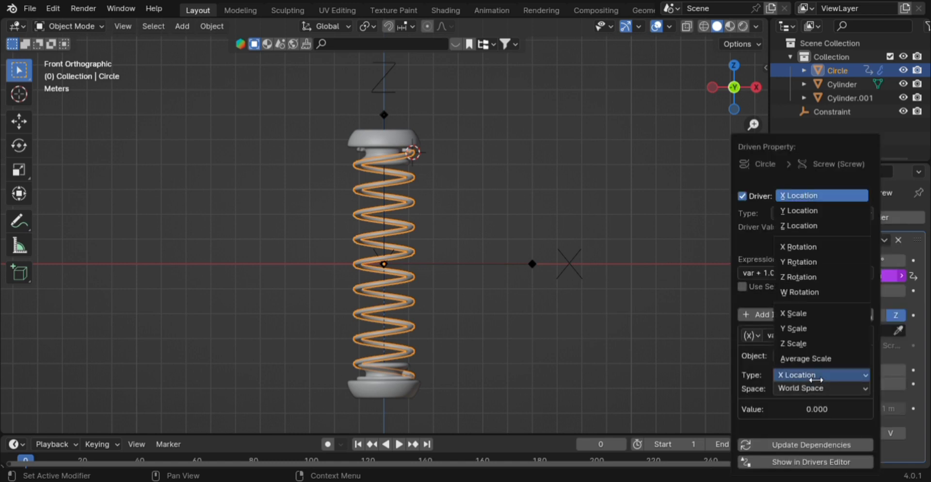
click(812, 229)
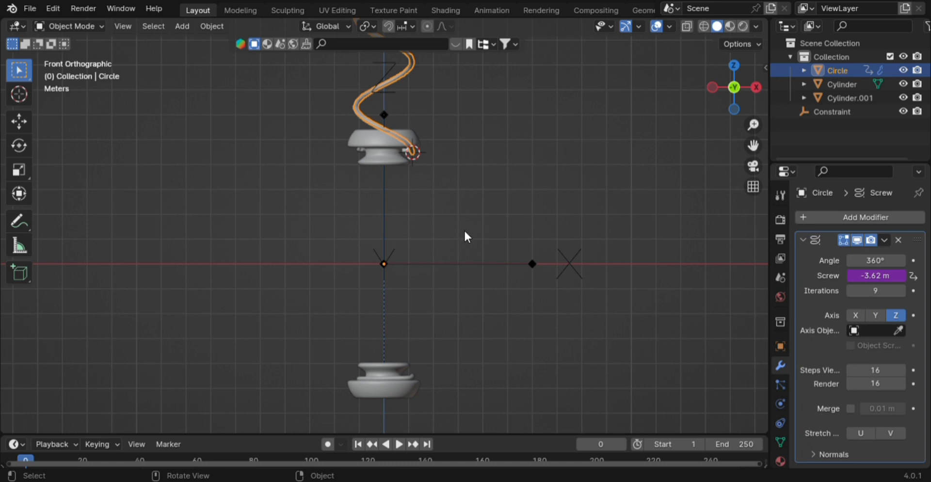
Play the simulation to check how the coil follows the lower cap's Z location, and return to frame 0
scroll(456, 245, down, 4)
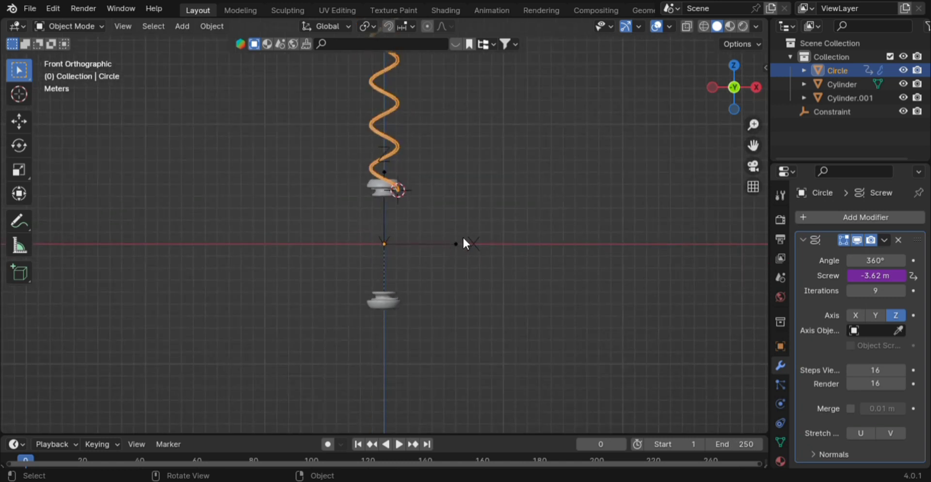
key(space)
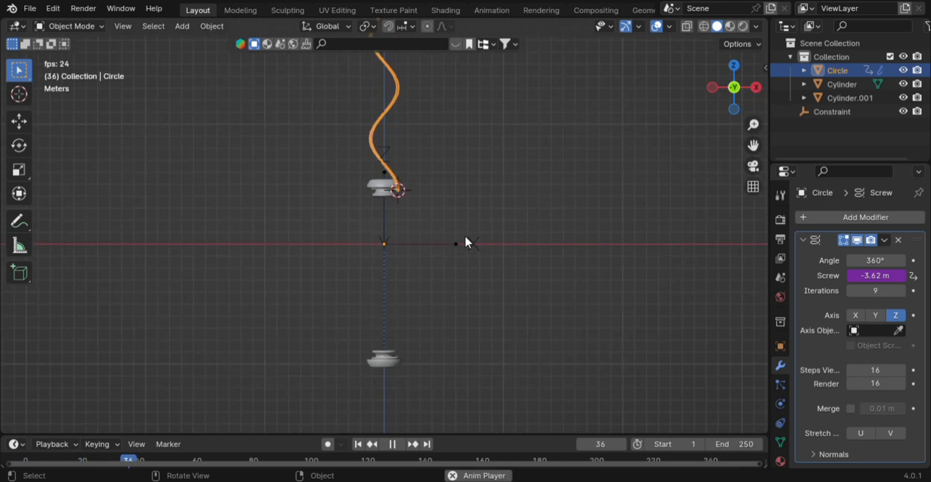
key(space)
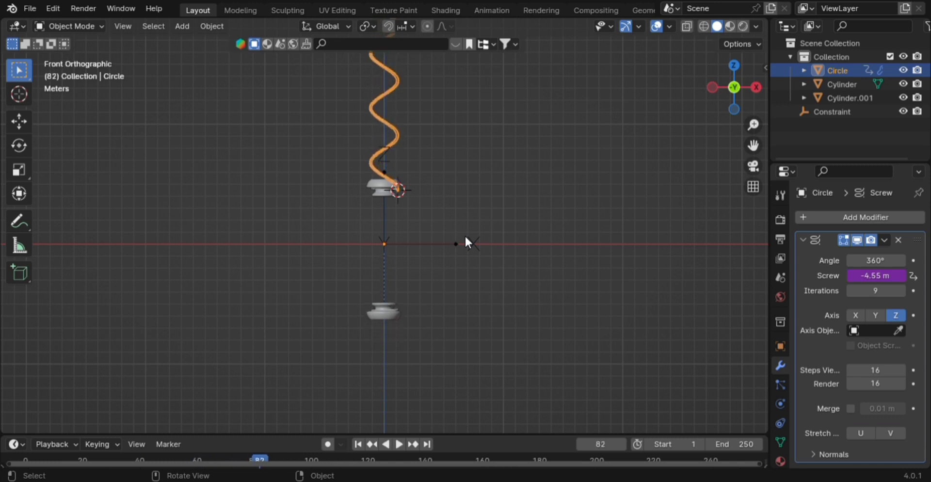
click(25, 461)
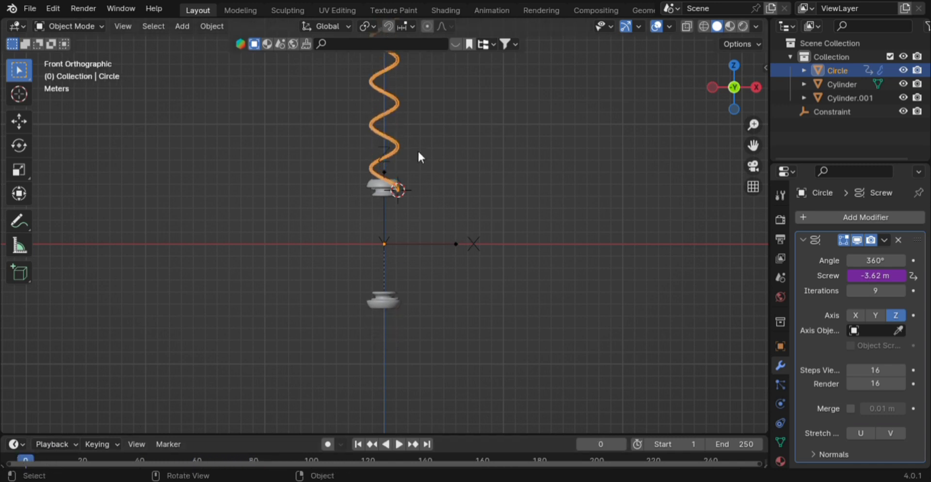
Negate the variable in the Screw driver's expression so it reads -var + 1.0
right_click(885, 276)
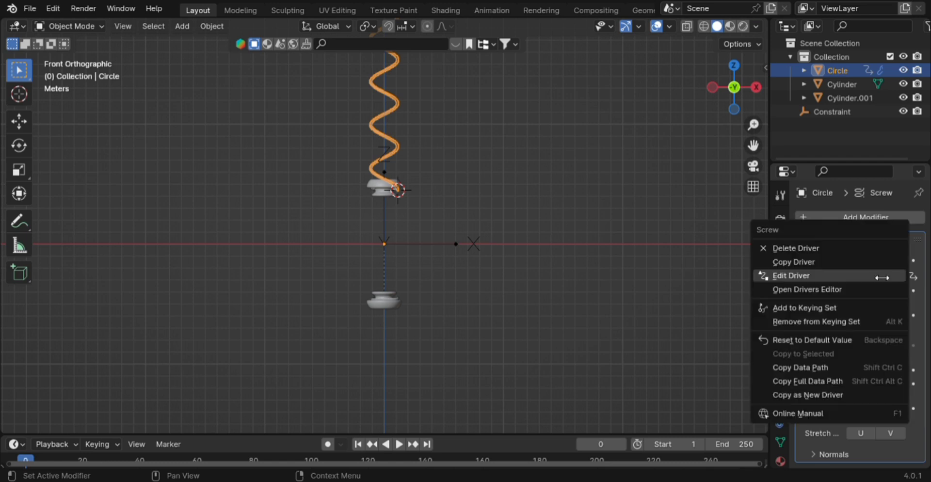
click(846, 275)
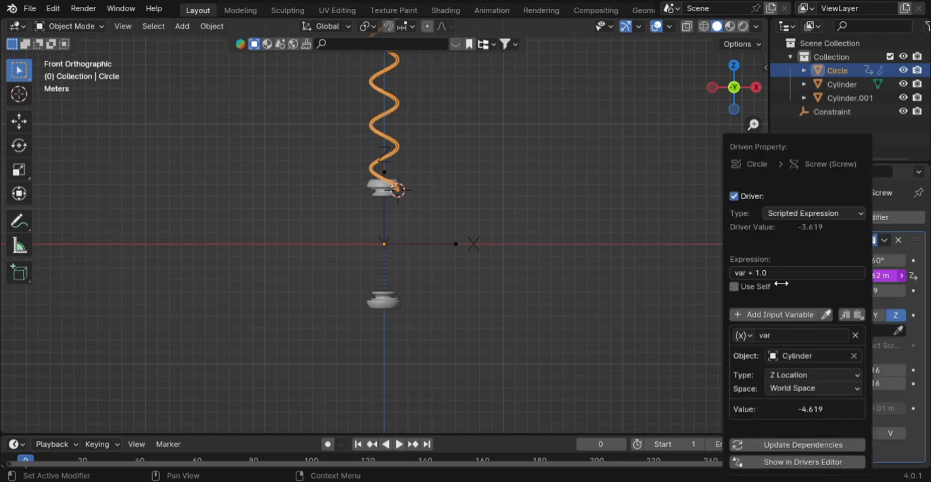
click(745, 273)
click(737, 275)
text(-)
key(Return)
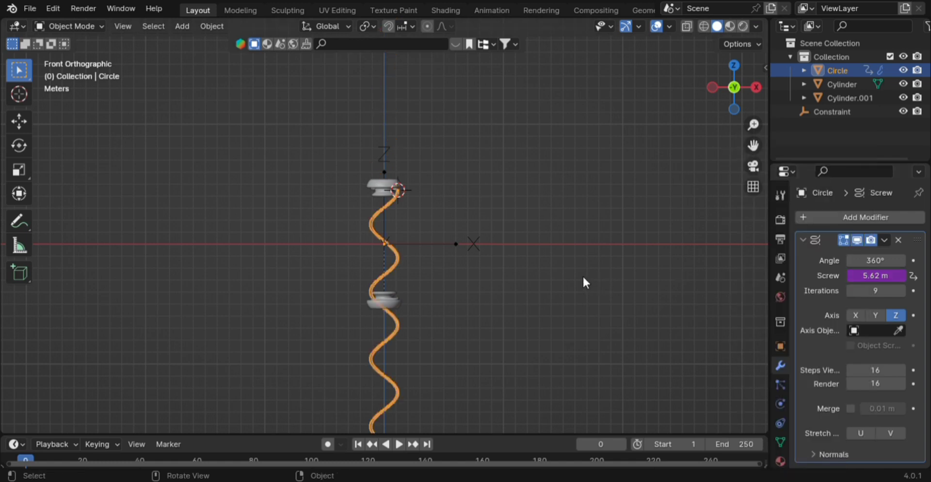
Play the simulation to check the coil's direction with the negated driver, and return to frame 0
key(space)
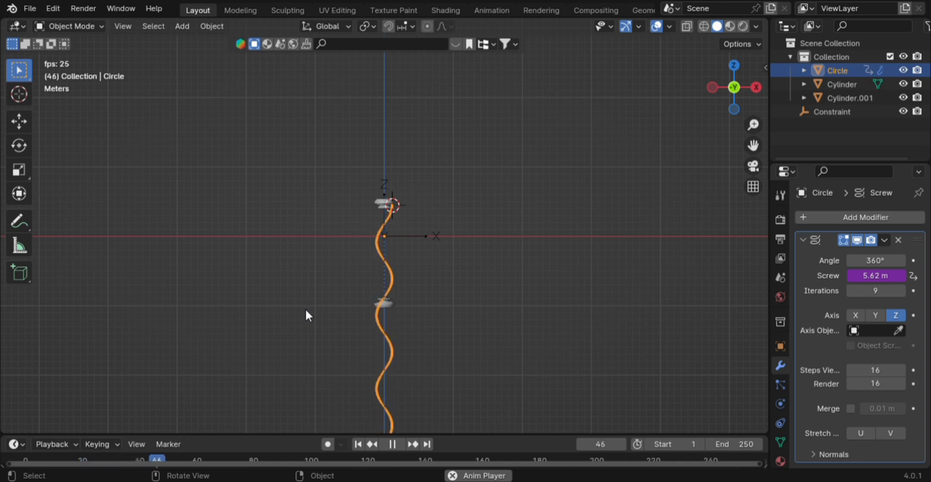
key(space)
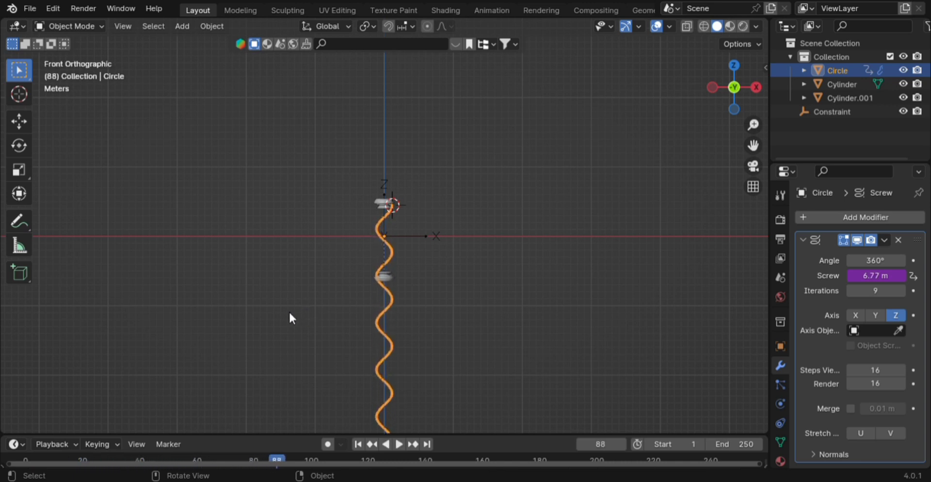
click(27, 462)
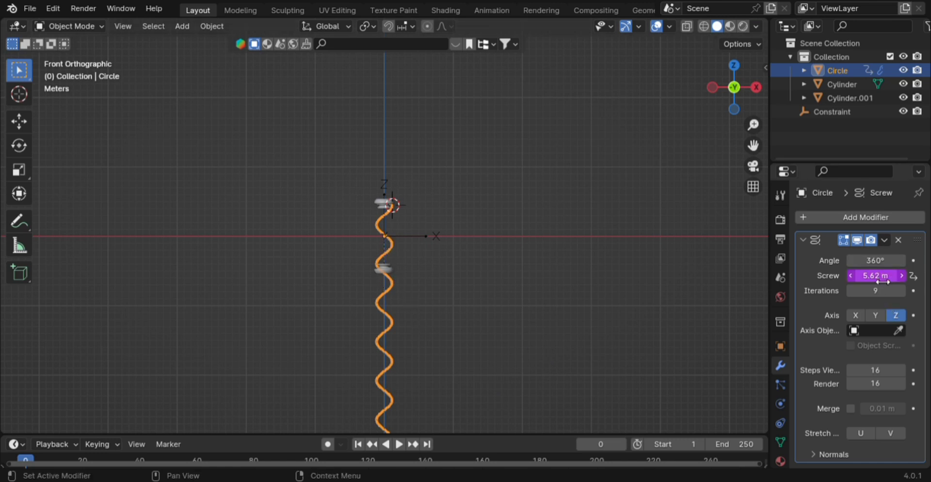
Divide the variable by the coil's 9 iterations in the Screw driver, making the expression -var/9 + 1.0
right_click(880, 279)
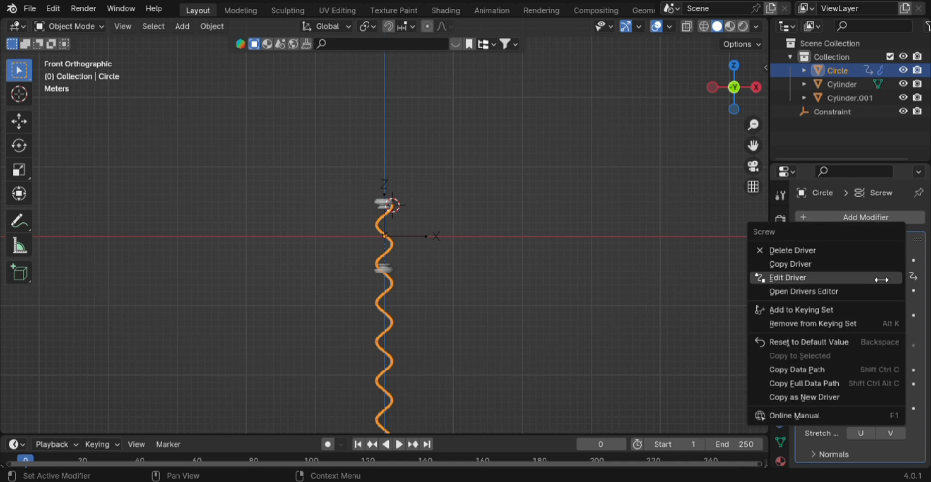
click(840, 281)
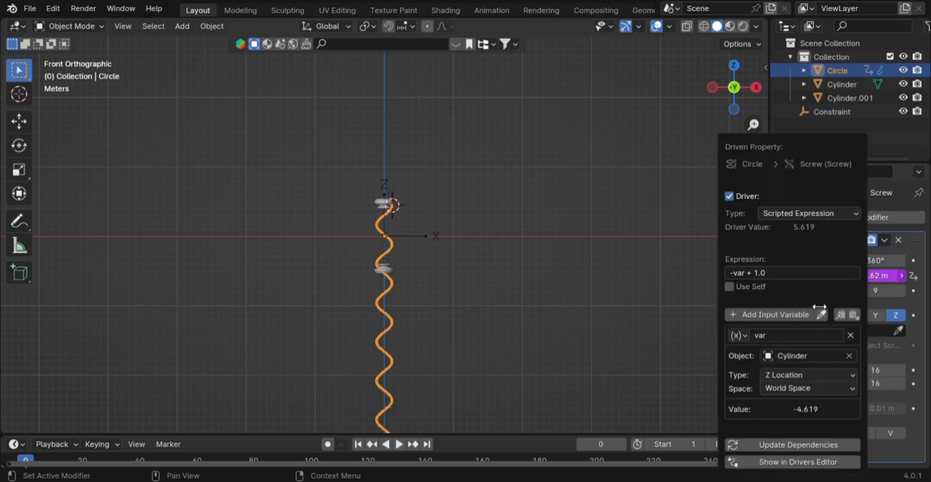
click(757, 273)
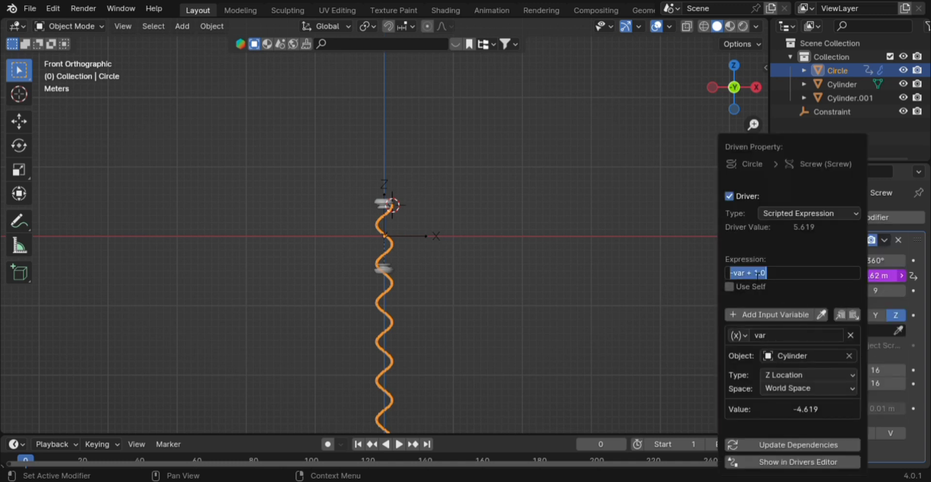
click(750, 274)
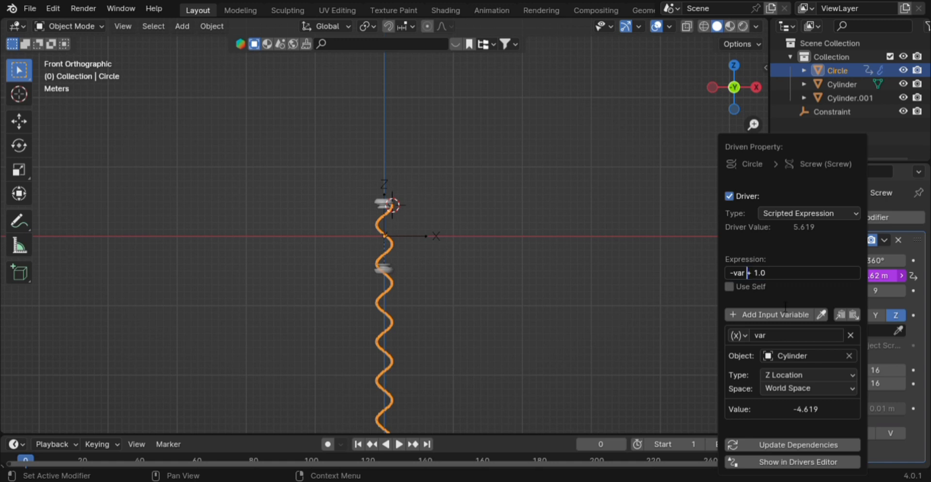
text(/9)
key(Return)
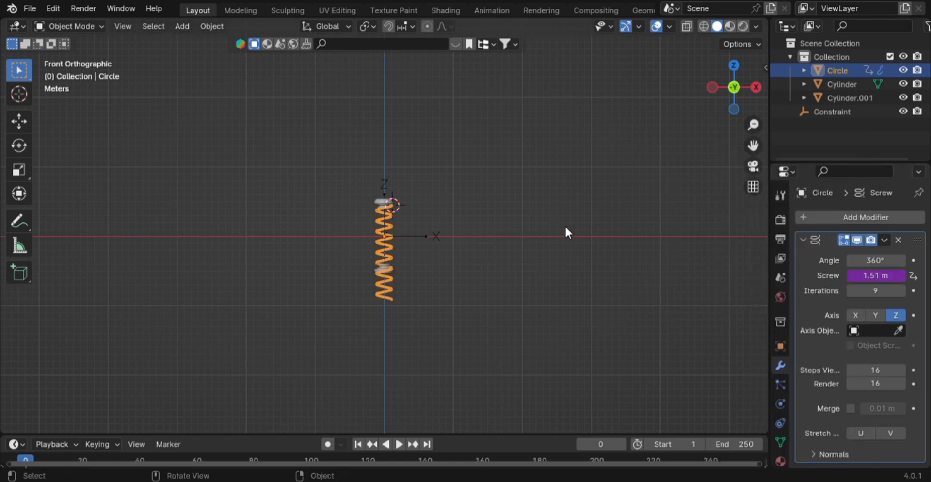
Play the simulation to check the coil's stretch with the divided driver expression, and return to frame 0
key(space)
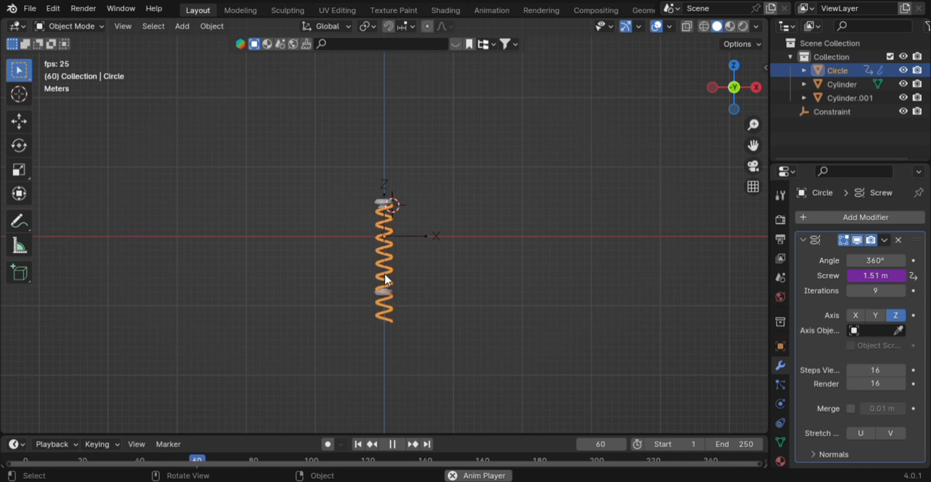
key(space)
key(shift+Left)
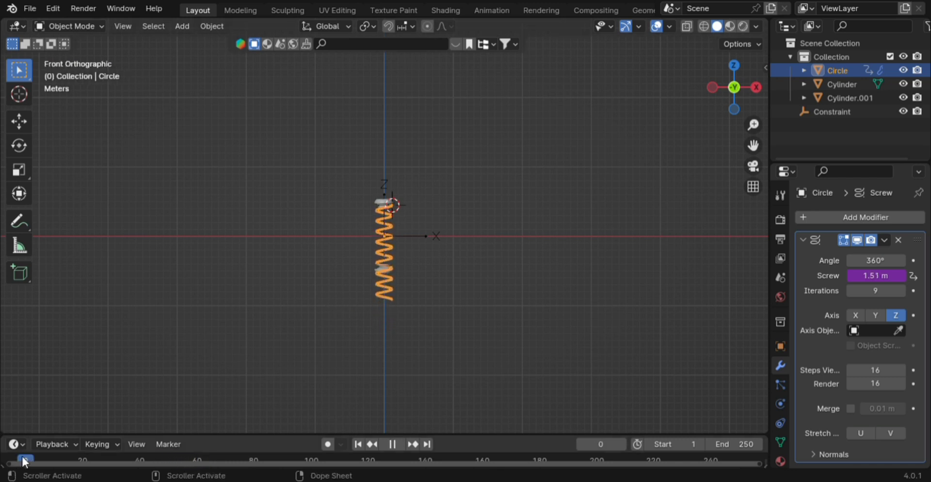
Apply the lower cap's object transform at frame 0 to place its origin at the world centre, and deselect the cap
scroll(342, 295, up, 6)
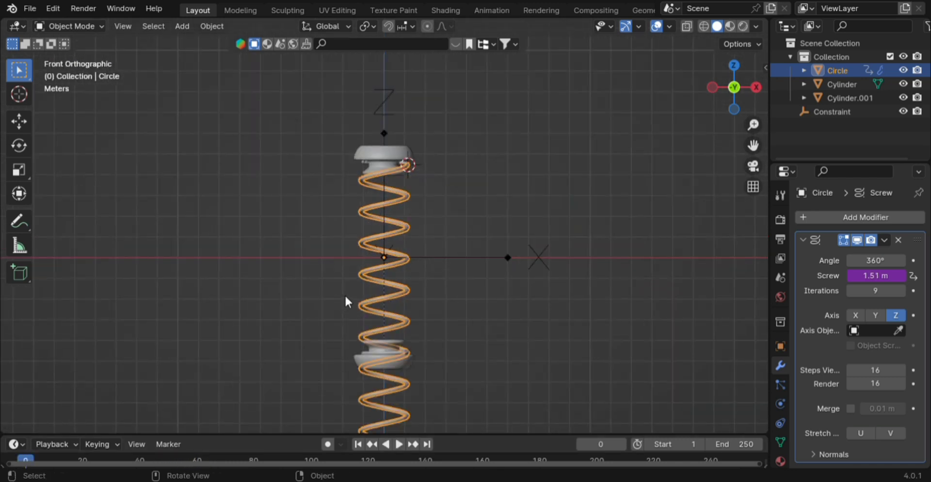
click(360, 360)
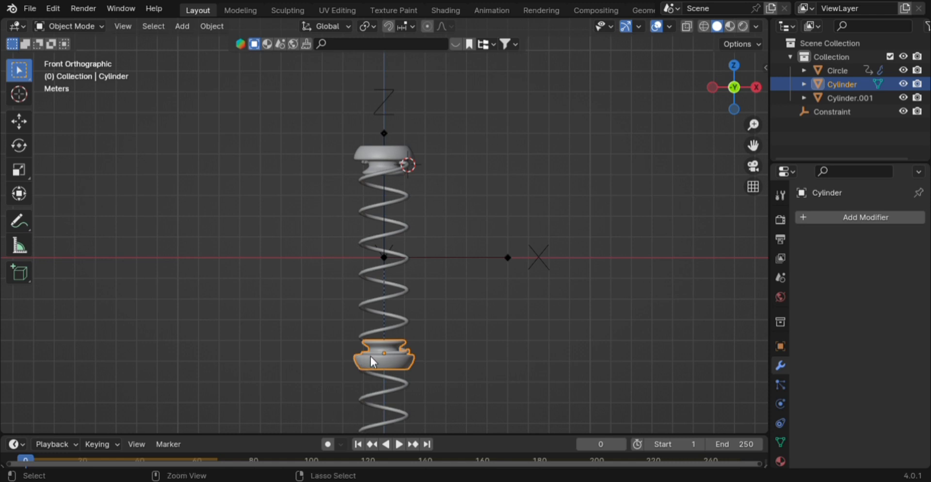
key(ctrl+a)
click(335, 279)
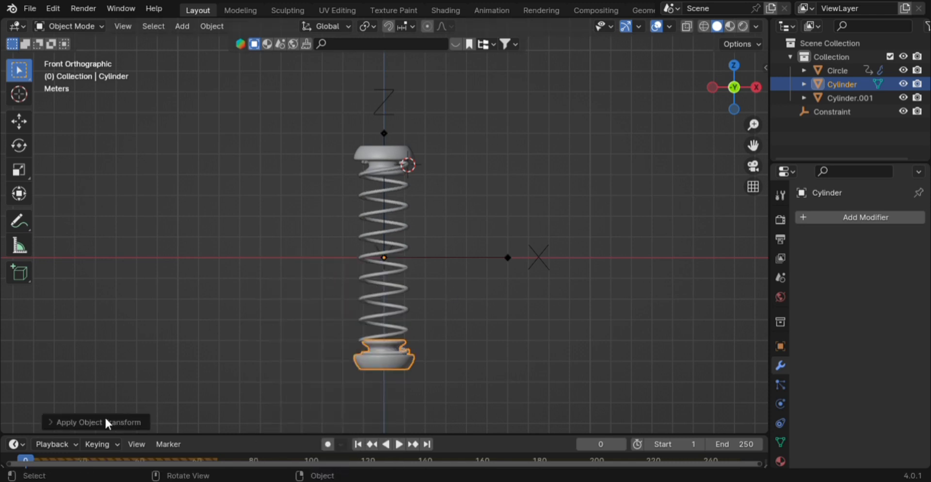
click(21, 460)
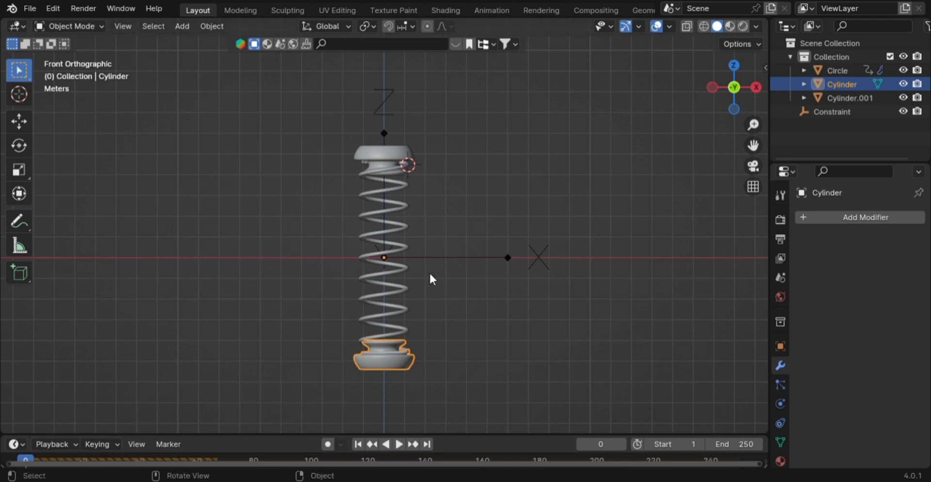
click(577, 348)
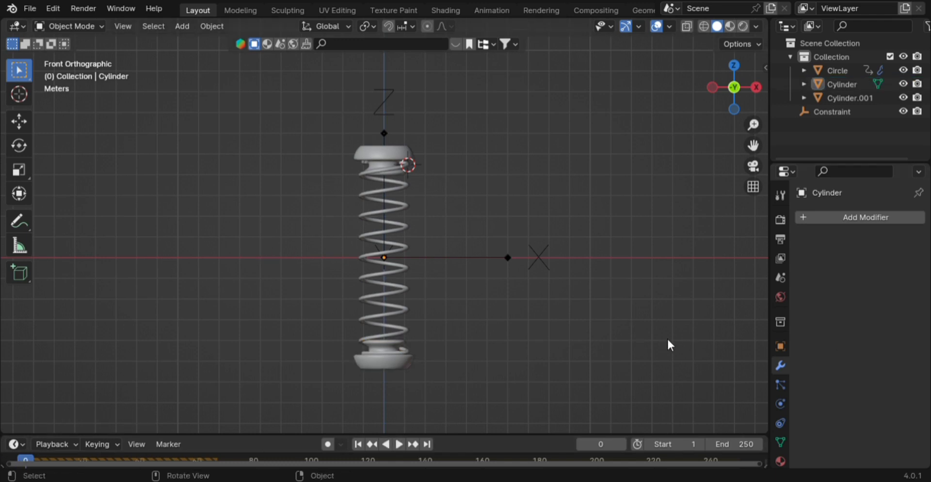
Play the simulation to check that the coil stays attached to both caps, and return to frame 0
key(space)
scroll(601, 344, down, 3)
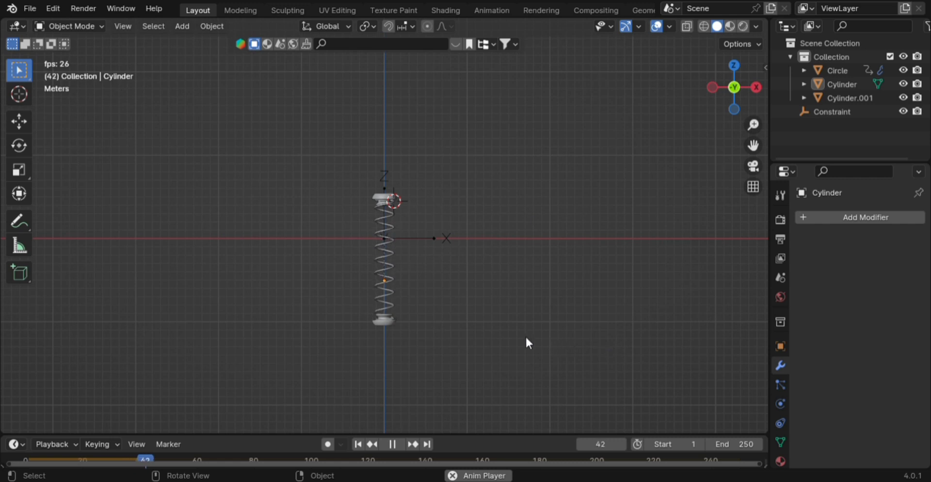
scroll(504, 336, up, 5)
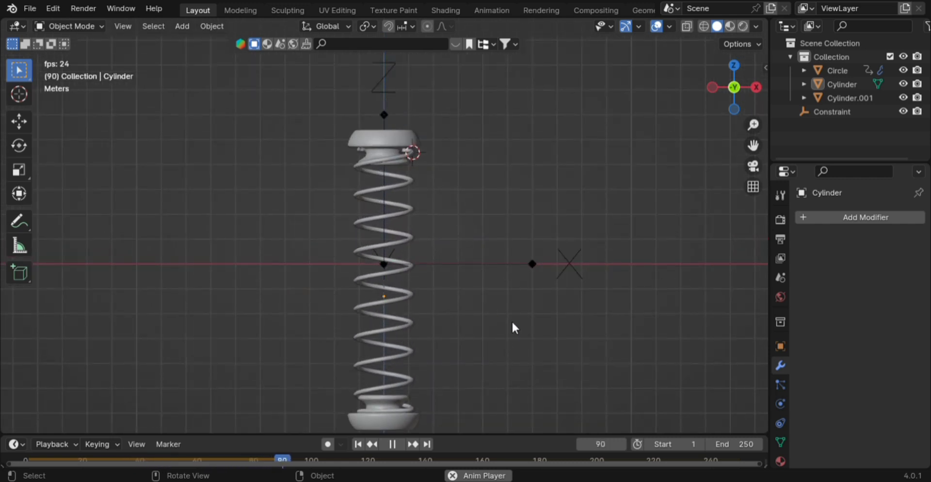
scroll(511, 320, down, 4)
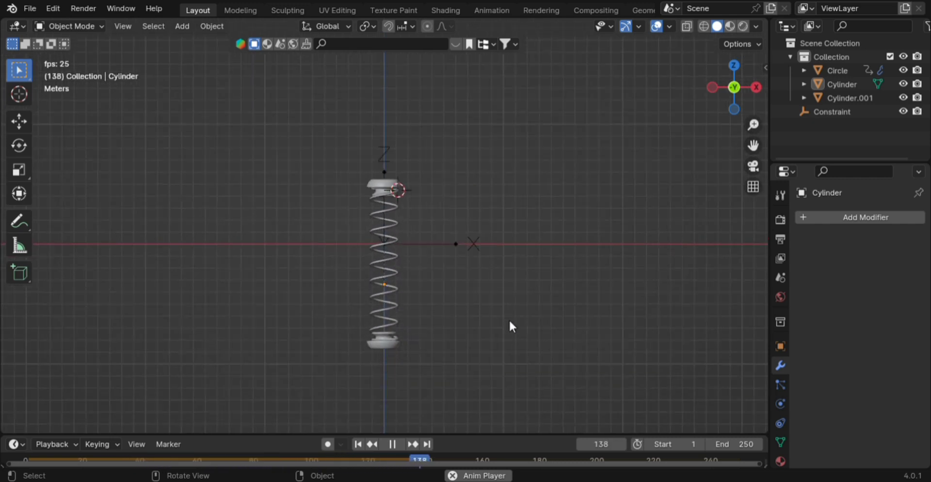
key(space)
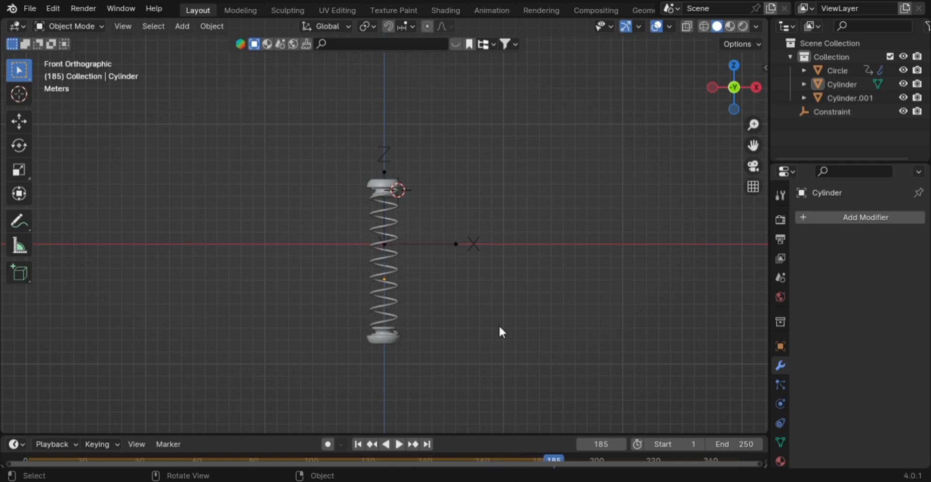
click(25, 458)
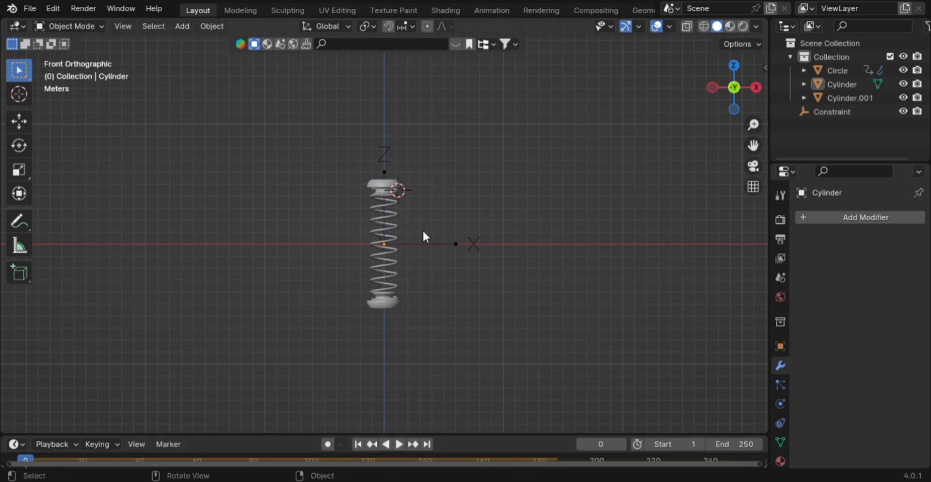
Select the constraint empty between the caps and show its rigid body constraint physics settings
click(440, 243)
scroll(848, 371, down, 4)
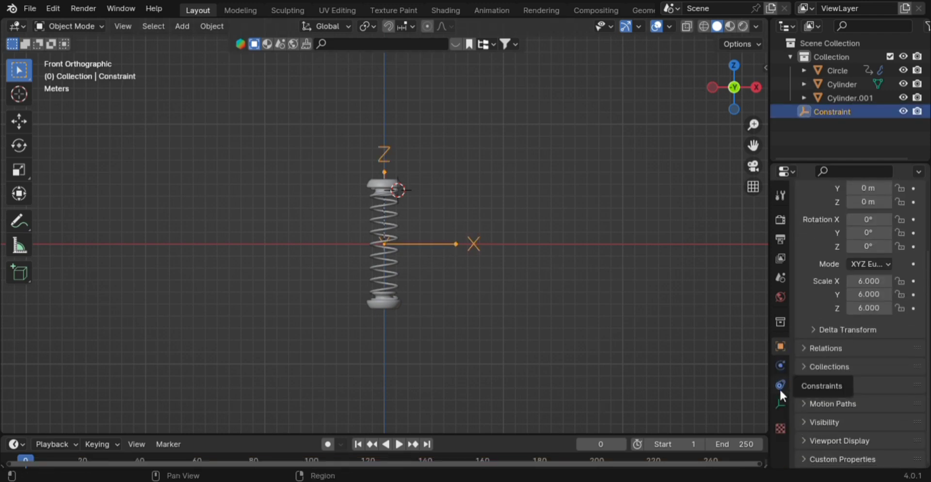
click(780, 365)
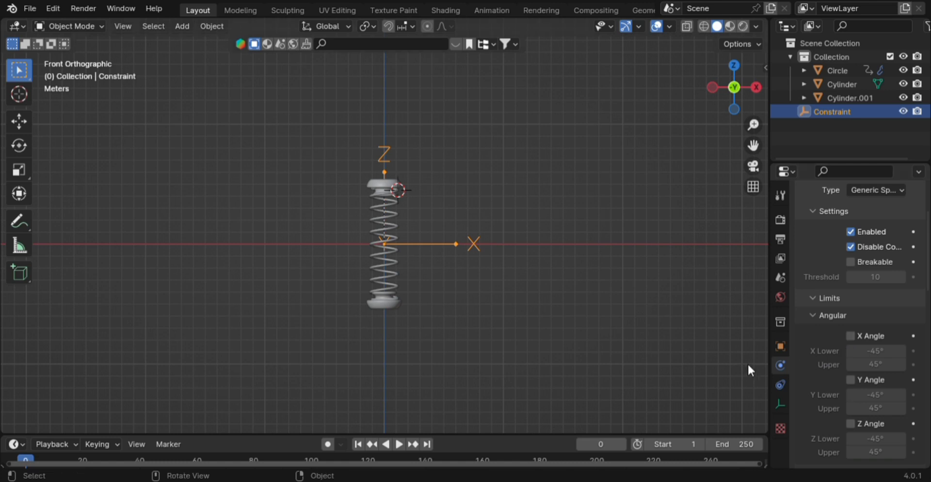
Set the constraint's Z-axis linear spring stiffness to 4.4 and play the simulation to check the motion
scroll(867, 349, down, 5)
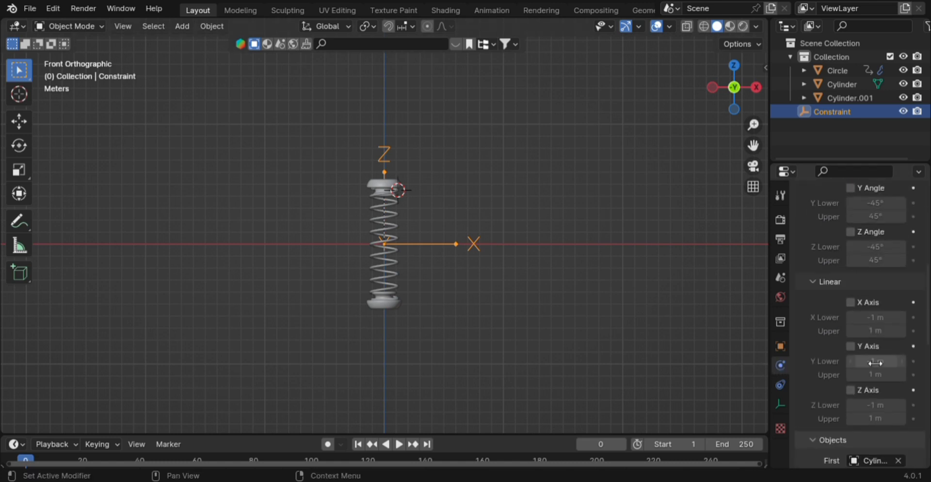
scroll(862, 368, down, 2)
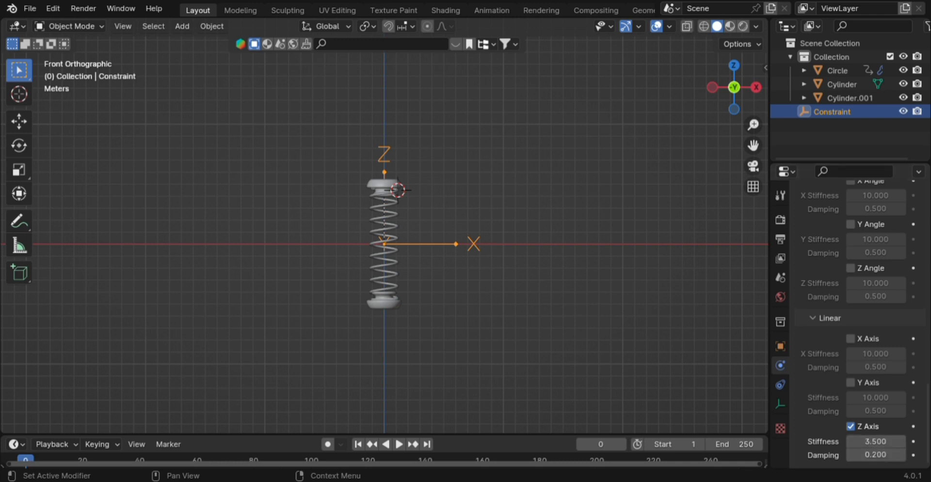
click(876, 443)
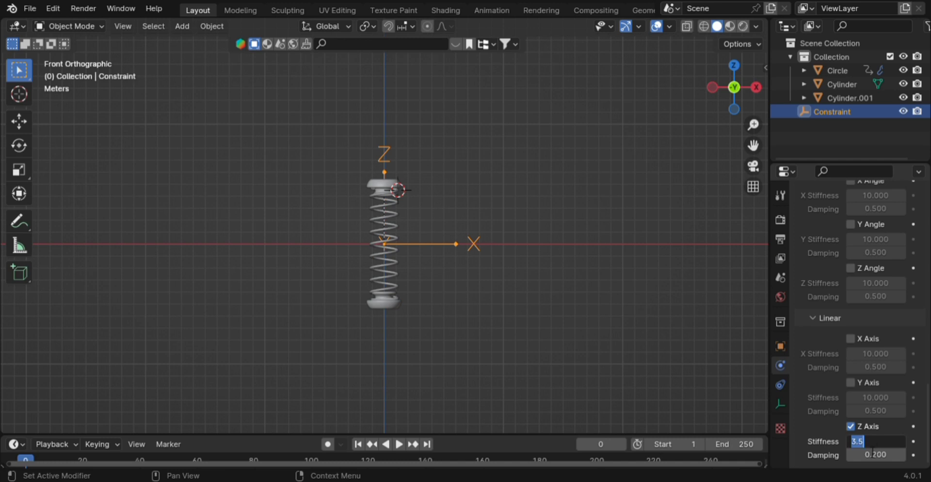
text(4.4)
key(Return)
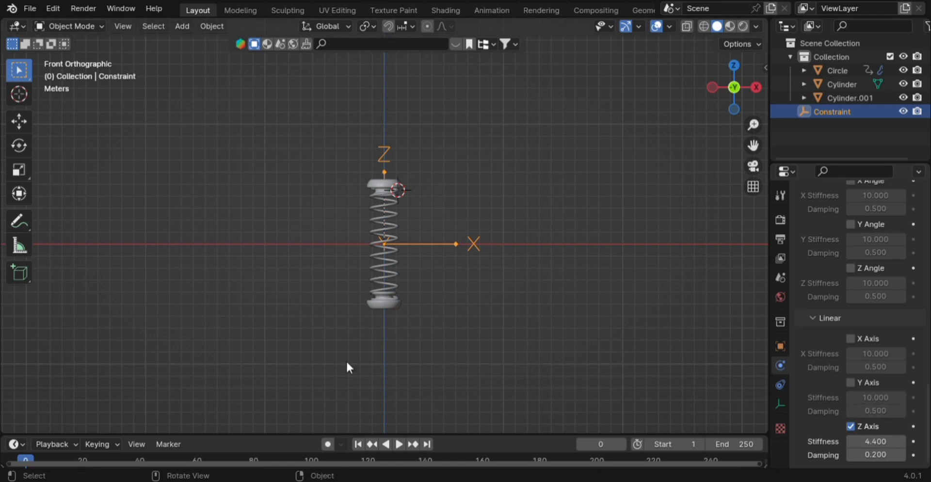
key(space)
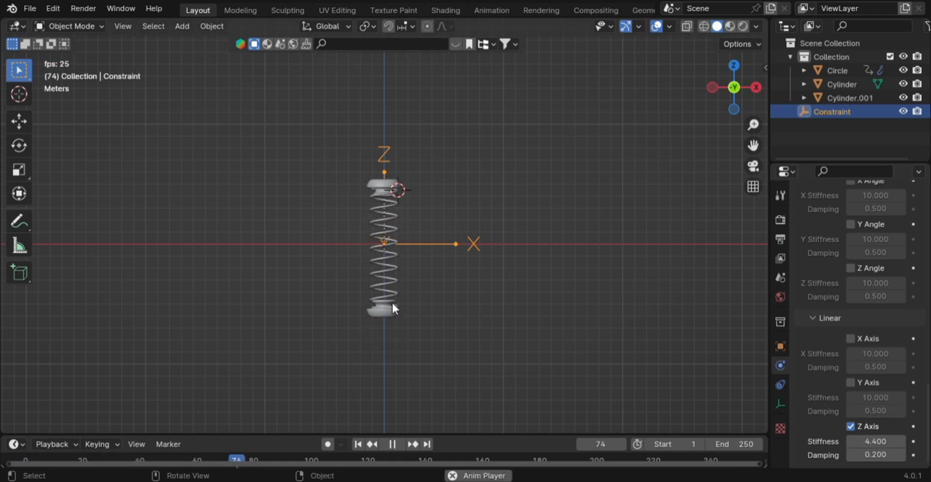
key(space)
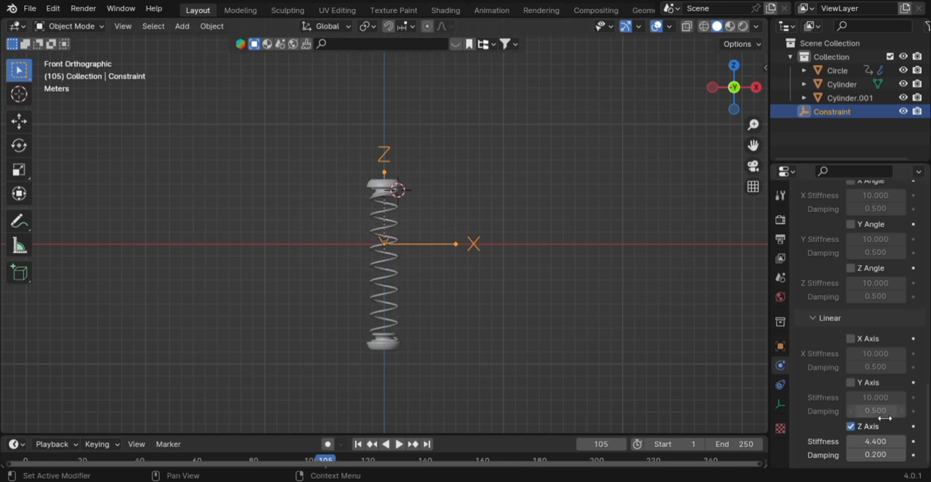
Try a Z-axis linear spring damping of 0.3 and play the simulation from frame 0
click(878, 455)
key(BackSpace)
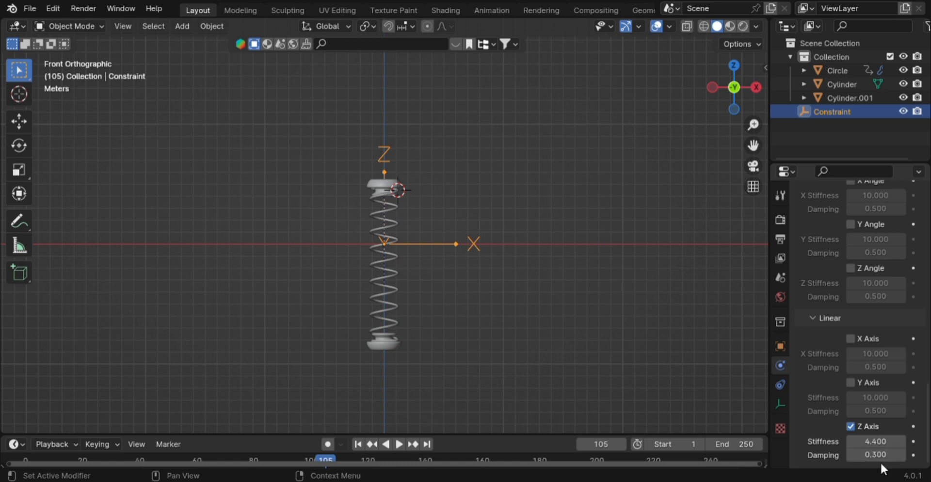
click(27, 460)
key(space)
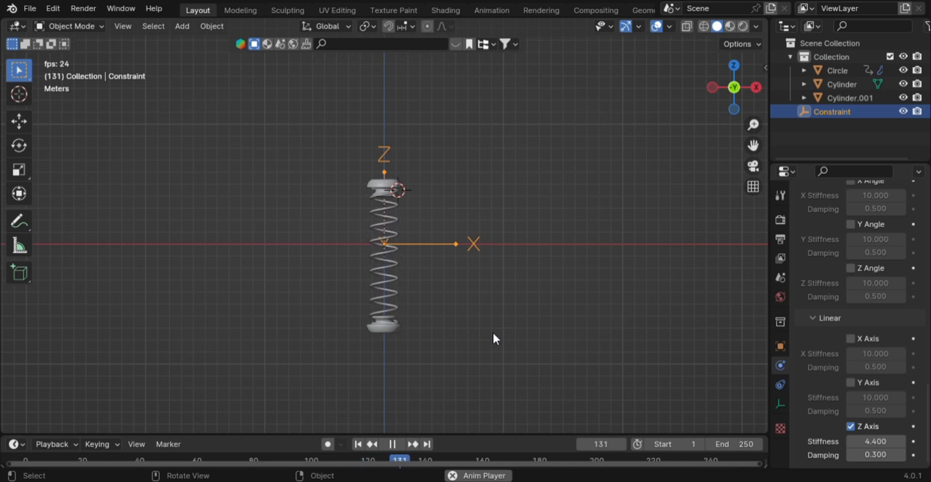
key(space)
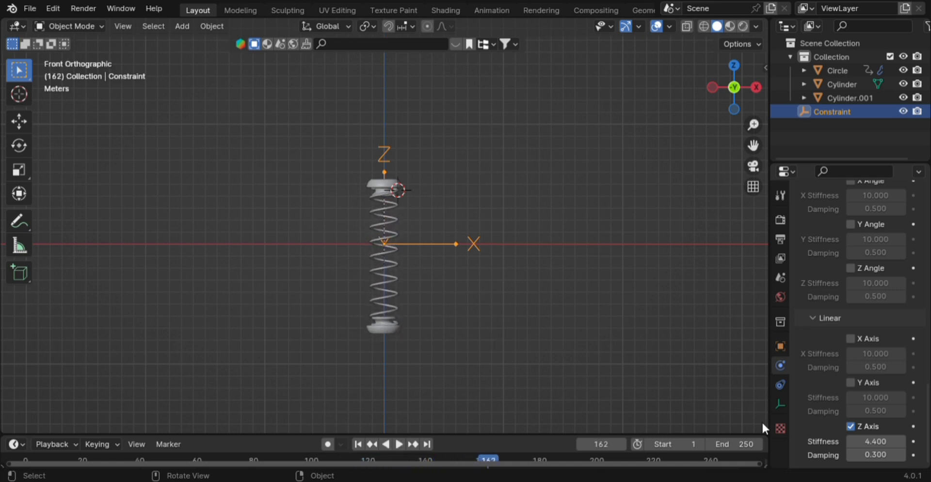
Set the Z-axis linear spring damping to 0.1 and play the simulation from frame 0 to check the bounce
click(875, 455)
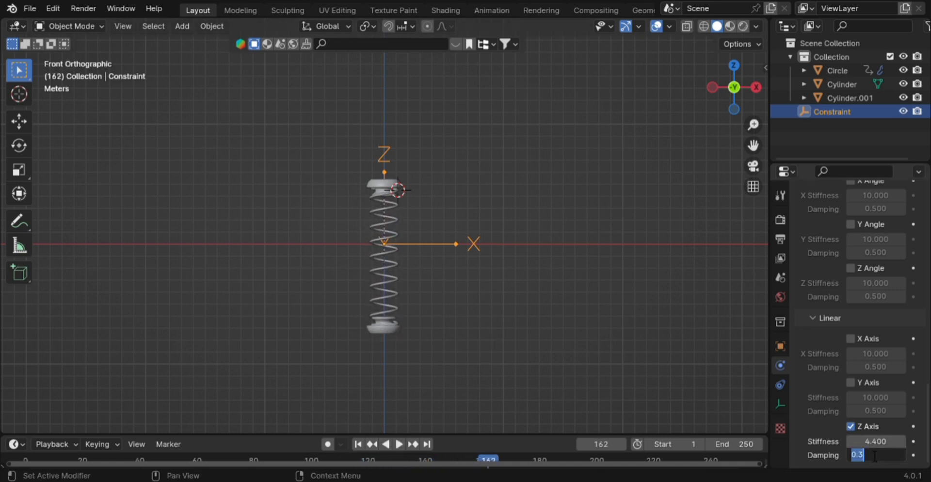
text(.1)
key(Return)
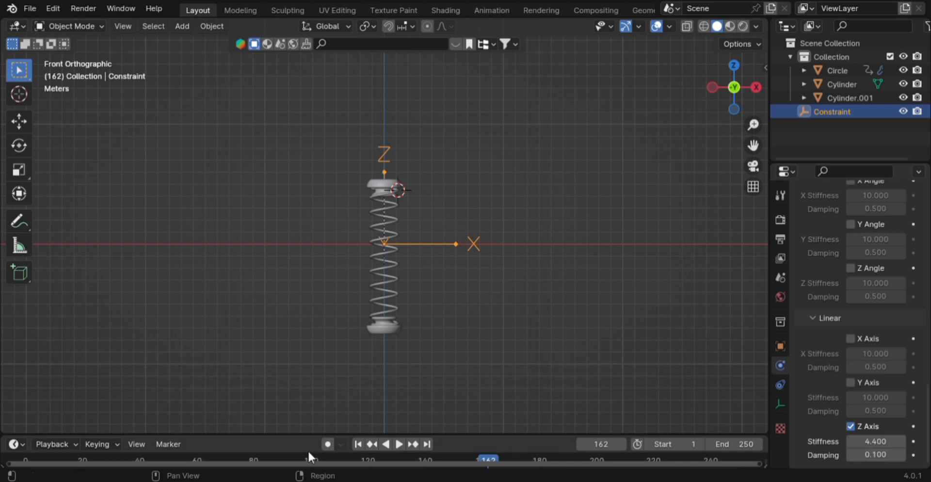
click(25, 456)
key(space)
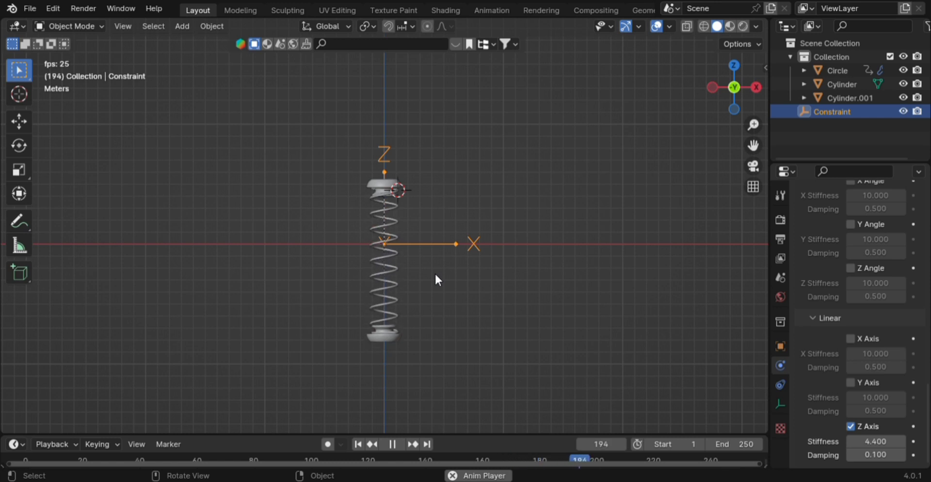
key(space)
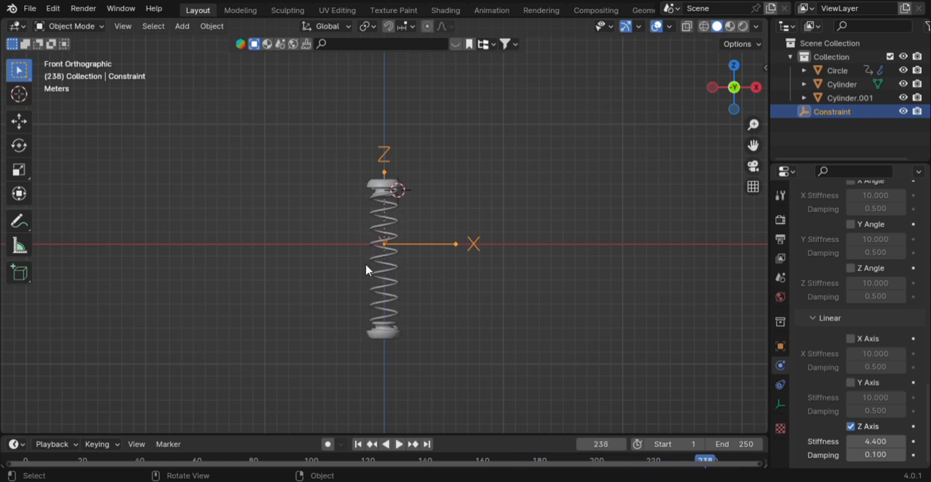
Hide the constraint empty and add a mesh cylinder at the 3D cursor
scroll(421, 241, up, 5)
scroll(422, 245, down, 4)
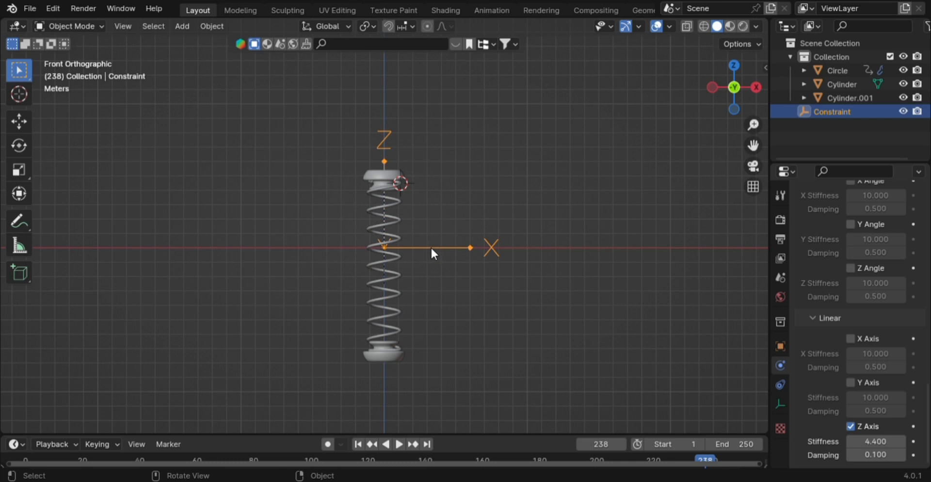
key(h)
key(shift+a)
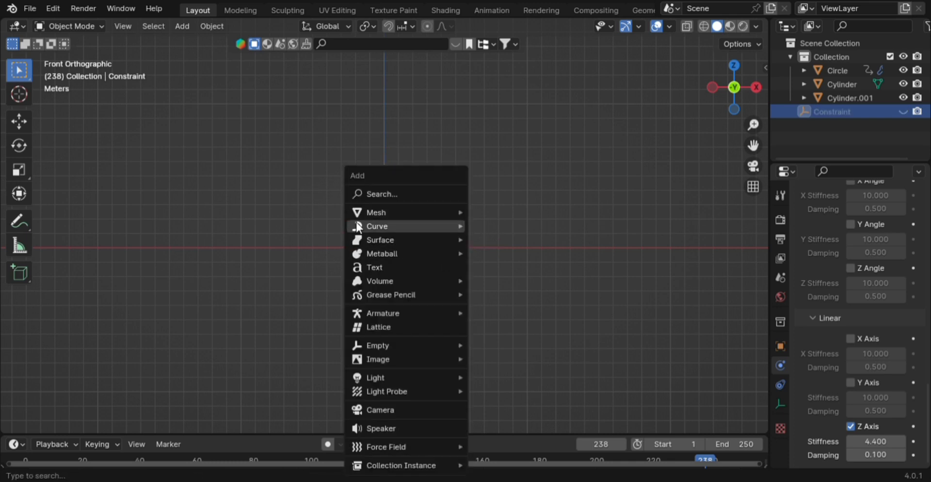
mouse_move(372, 212)
click(511, 278)
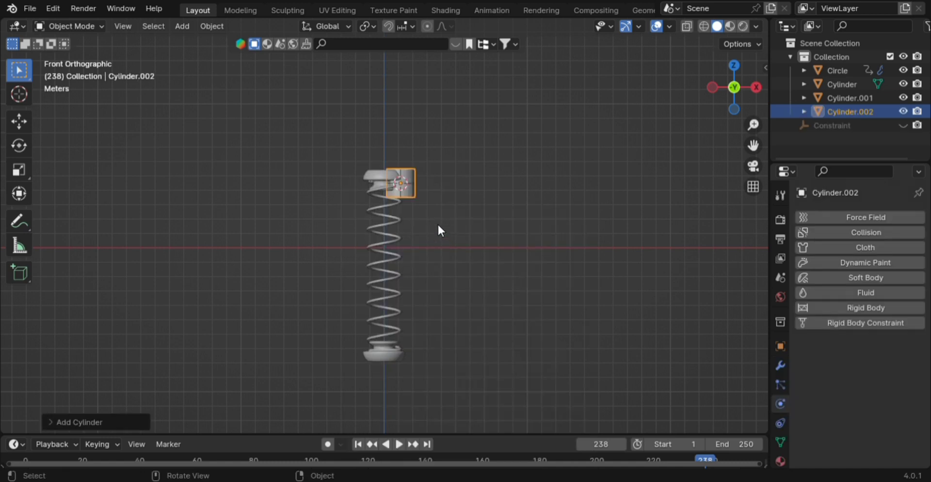
In Edit Mode, move the new cylinder's mesh to the coil's axis and scale it down to a thin rod width
key(Tab)
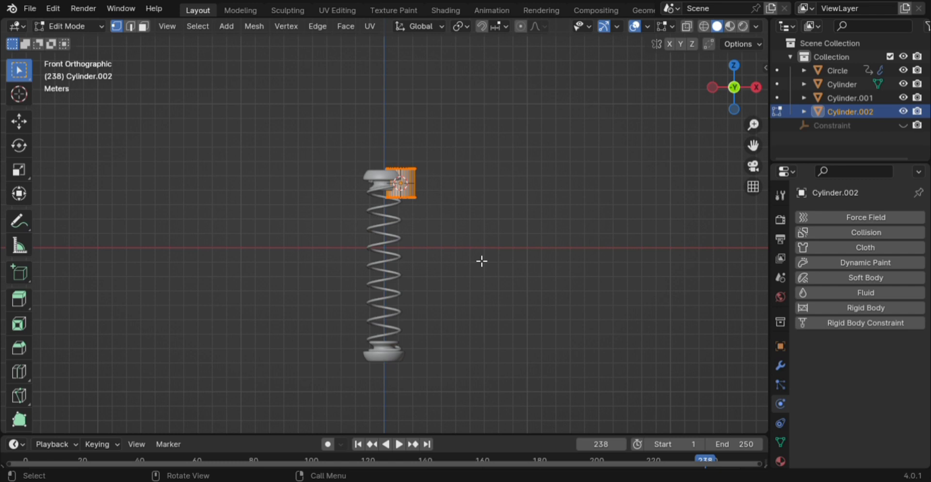
scroll(482, 261, up, 3)
key(g)
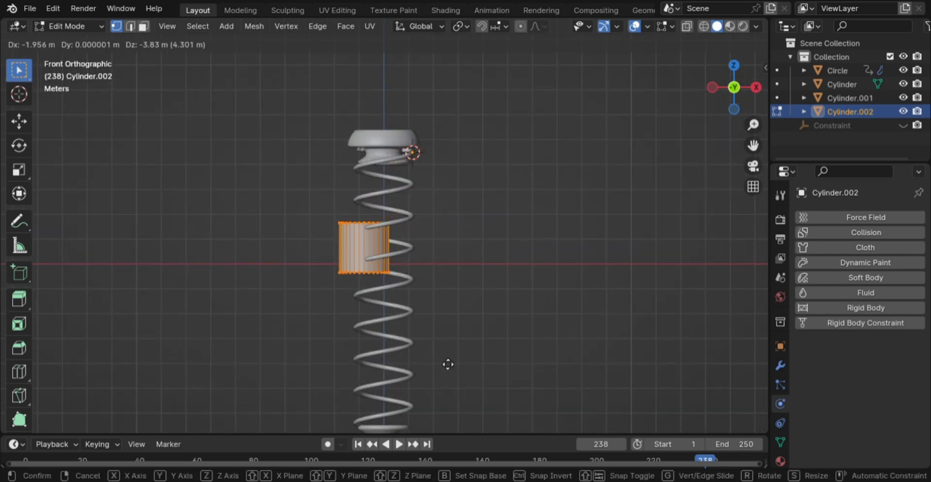
click(457, 371)
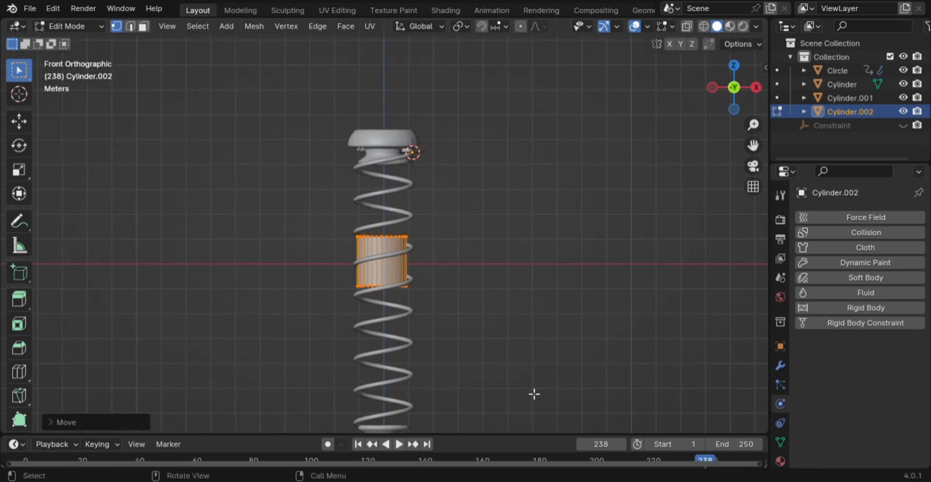
key(s)
click(421, 317)
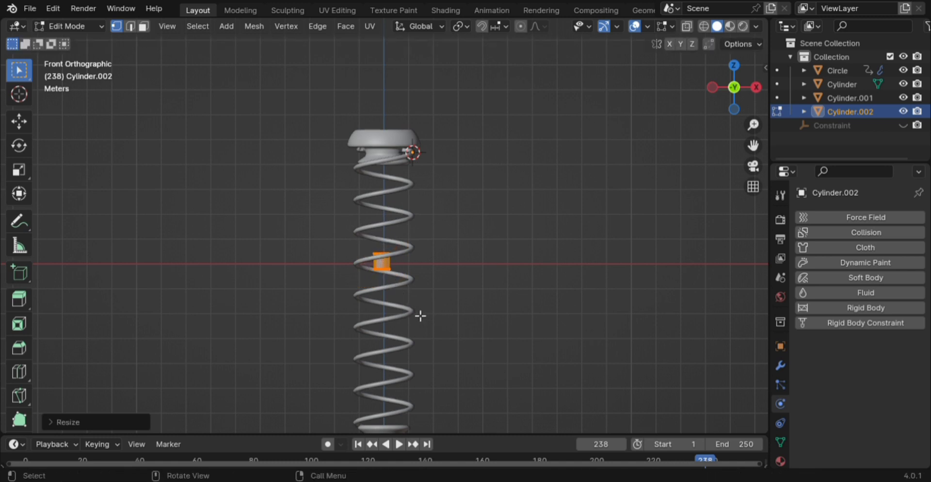
key(g)
click(424, 314)
scroll(431, 299, down, 2)
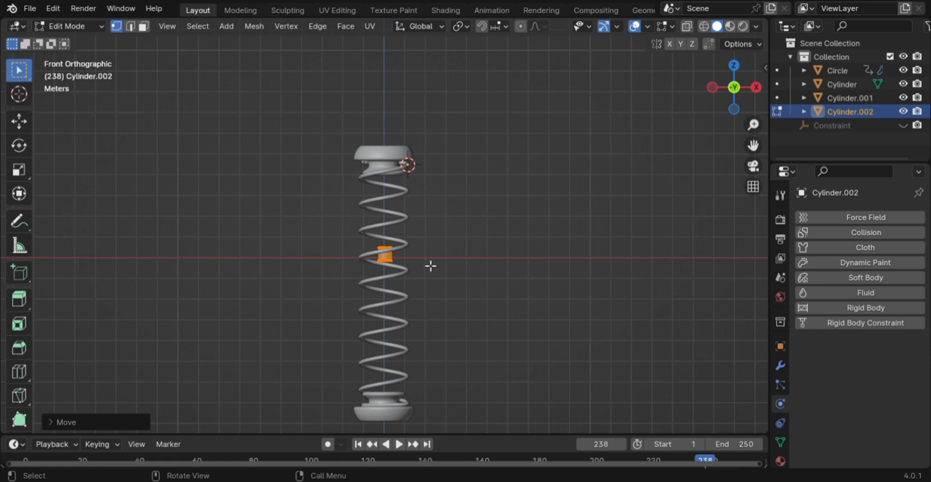
Stretch the small cylinder along Z and shift it vertically so it spans the coil between the two caps
key(s)
key(z)
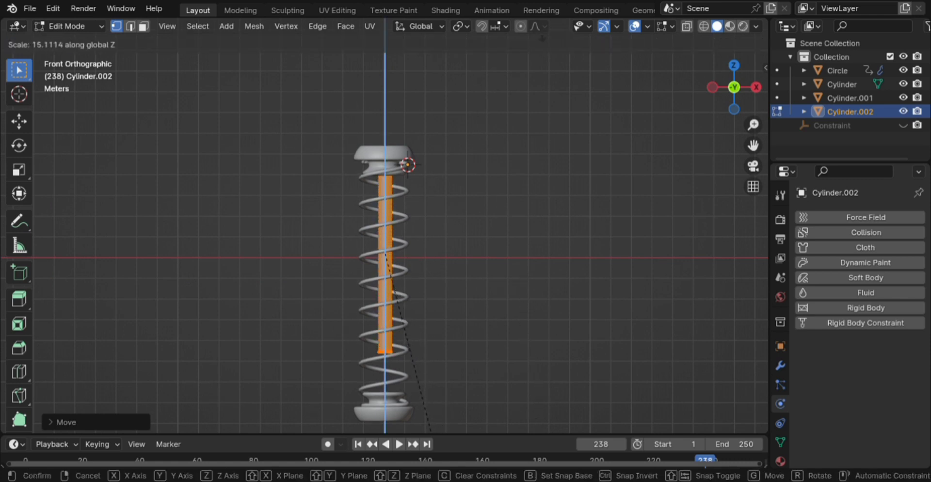
click(556, 67)
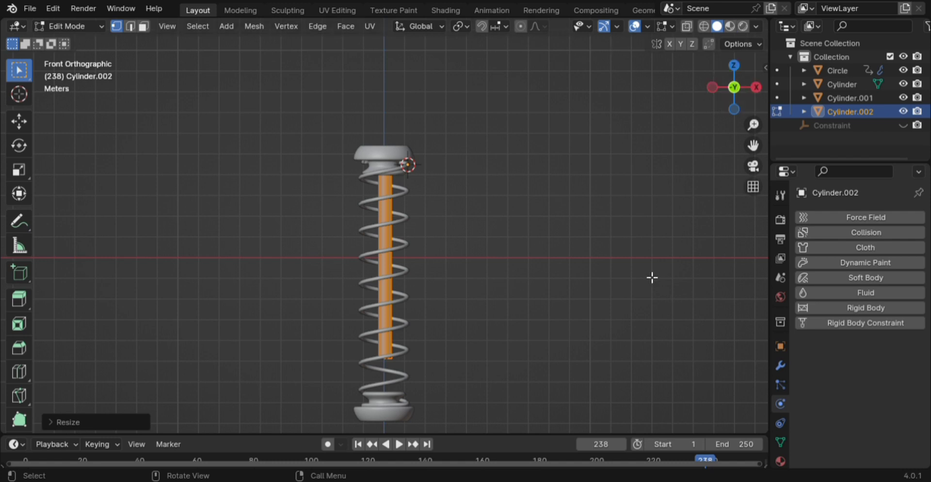
key(g)
key(z)
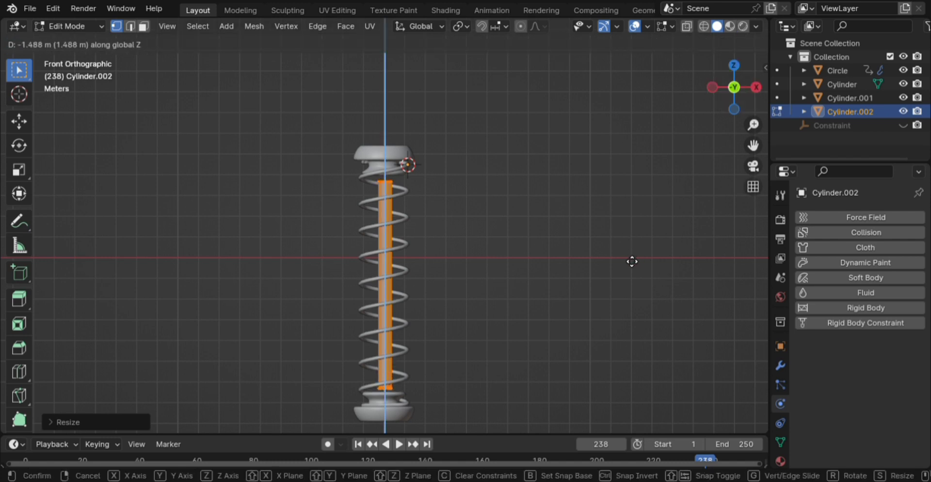
click(631, 258)
key(s)
key(z)
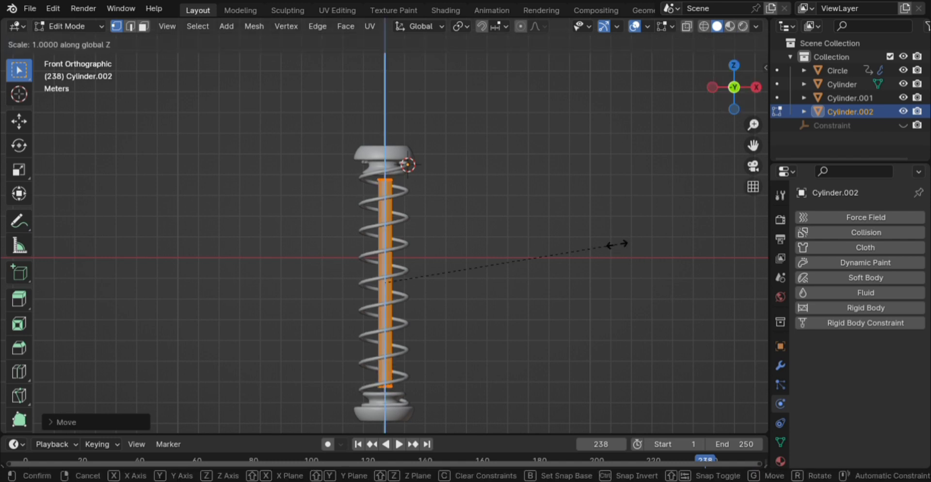
click(625, 239)
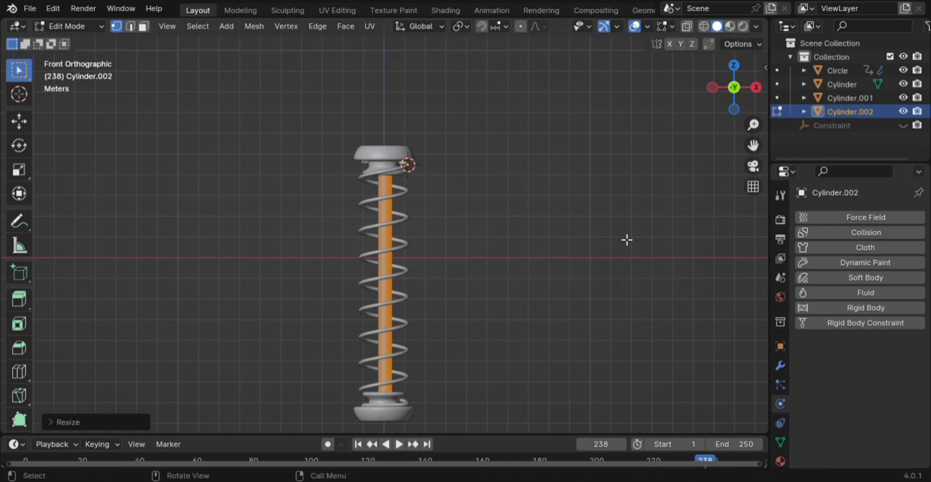
Add dense, evenly spaced horizontal loop cuts along the full length of the central rod
scroll(586, 218, up, 7)
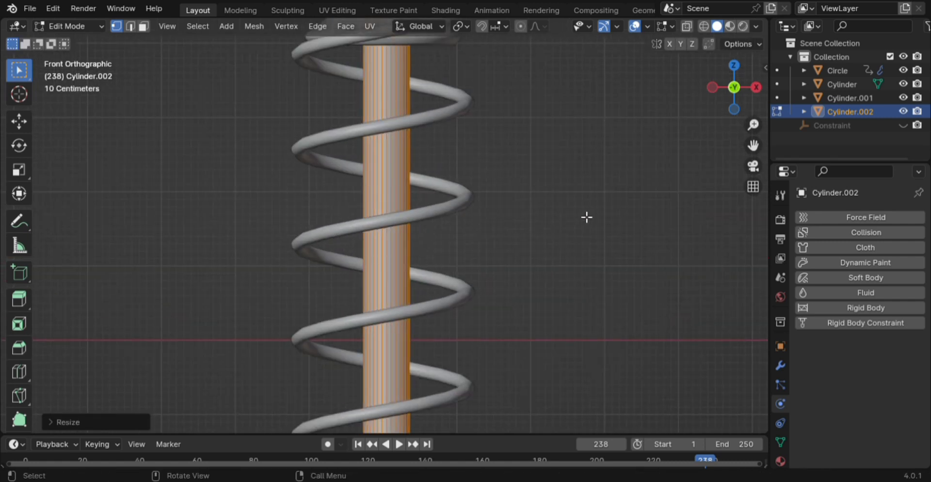
scroll(586, 217, down, 2)
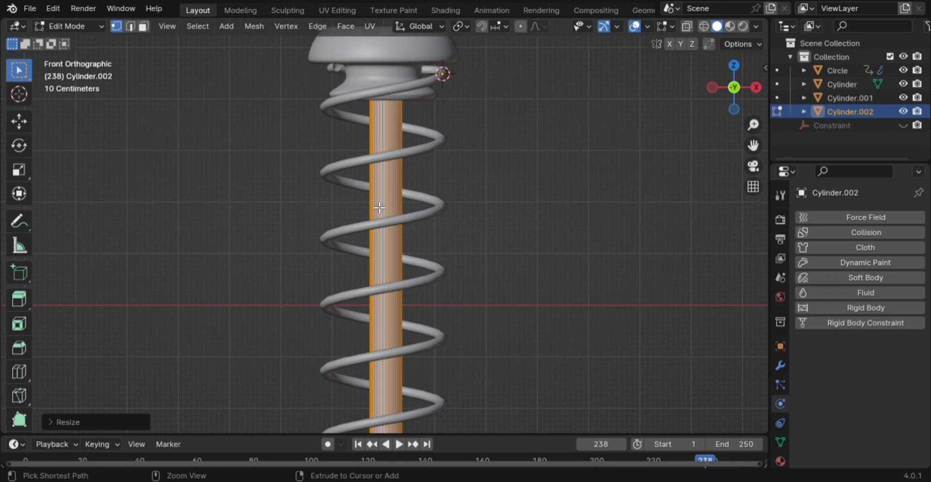
key(ctrl+r)
scroll(378, 207, up, 13)
scroll(379, 206, up, 20)
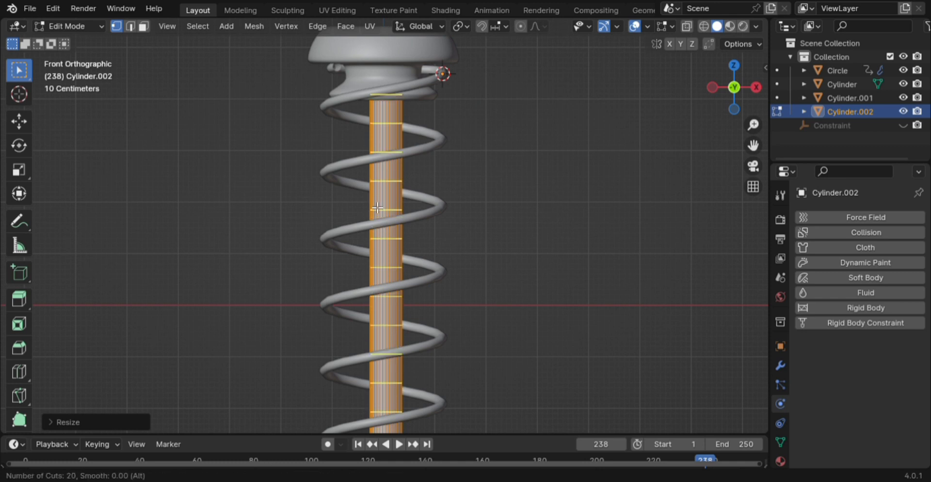
scroll(379, 205, up, 20)
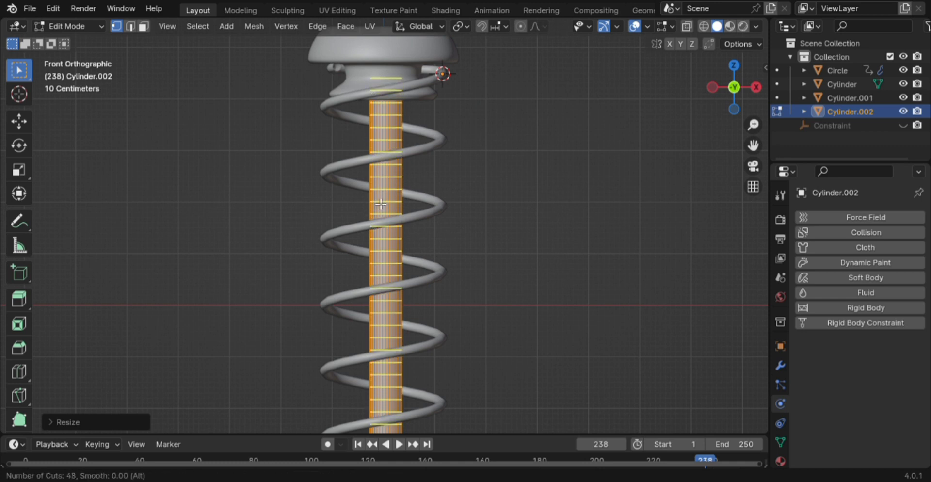
click(383, 199)
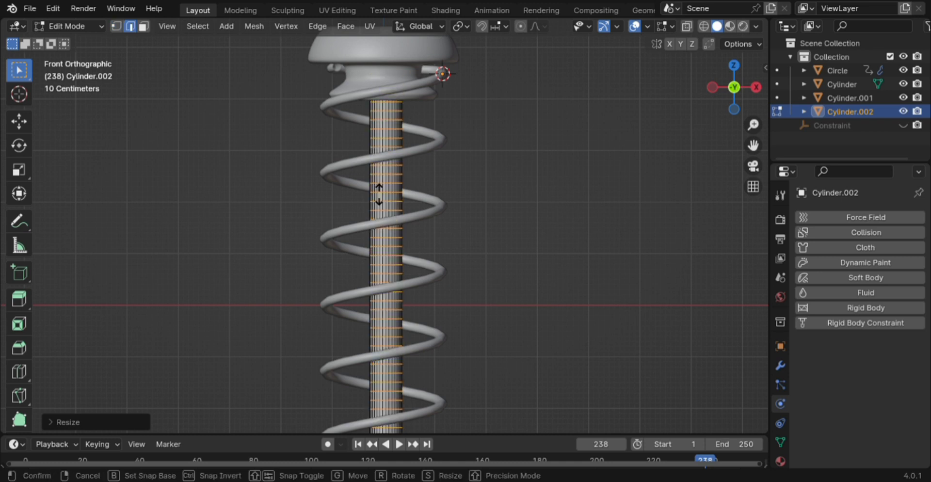
click(404, 202)
Switch the rod's selection to faces and apply Checker Deselect to it
scroll(493, 213, down, 4)
shift+middle_drag(545, 191, 614, 100)
scroll(577, 161, up, 6)
shift+middle_drag(627, 181, 474, 156)
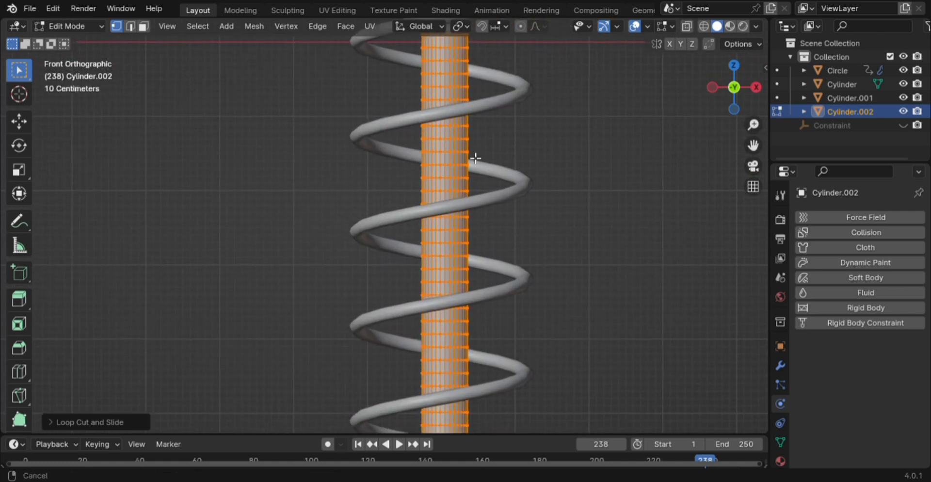
scroll(531, 166, down, 4)
key(3)
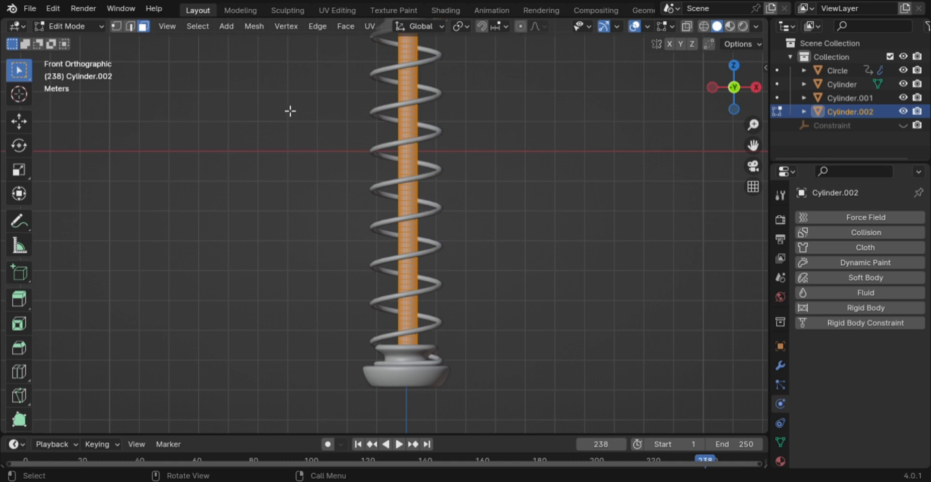
key(F3)
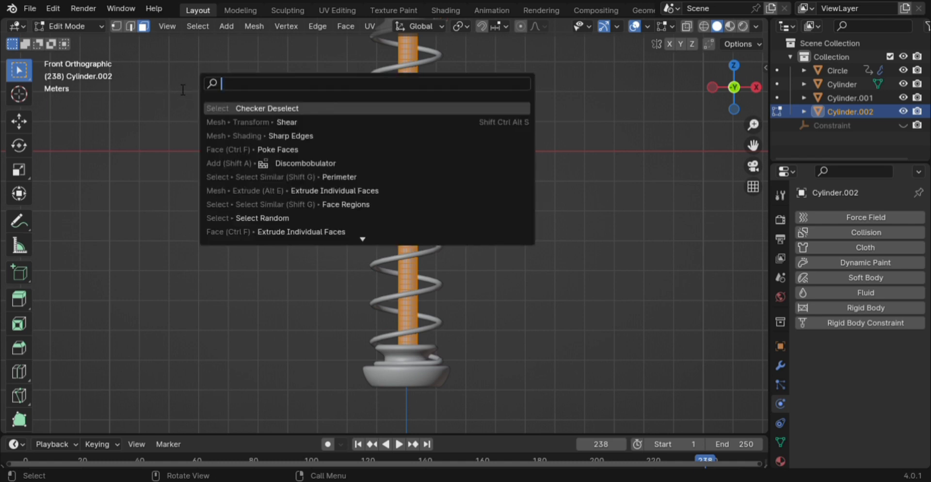
key(Return)
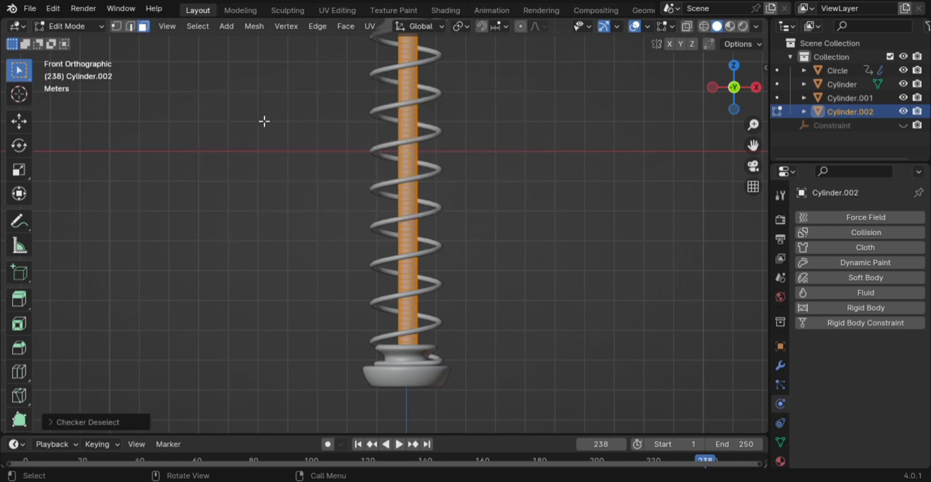
Clear the central rod's face selection, inspect its subdivided surface, and return to Object Mode
key(alt+a)
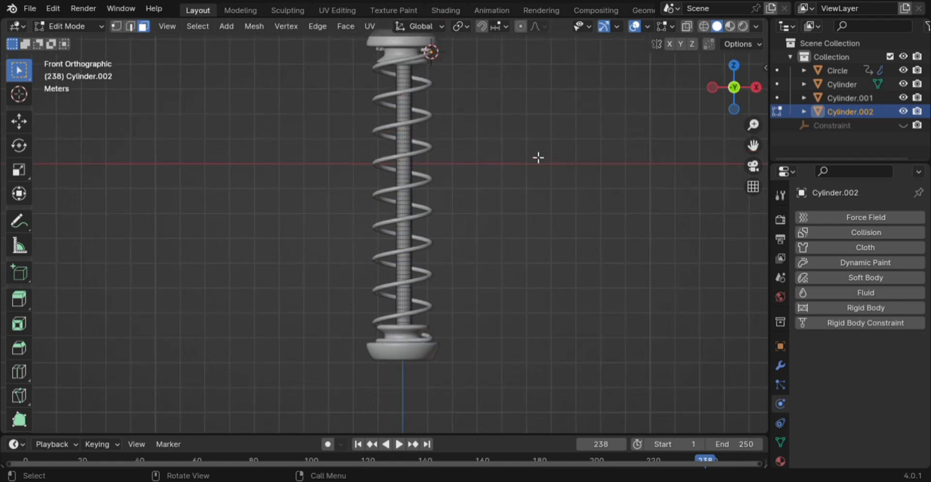
middle_drag(538, 158, 548, 187)
scroll(549, 187, up, 4)
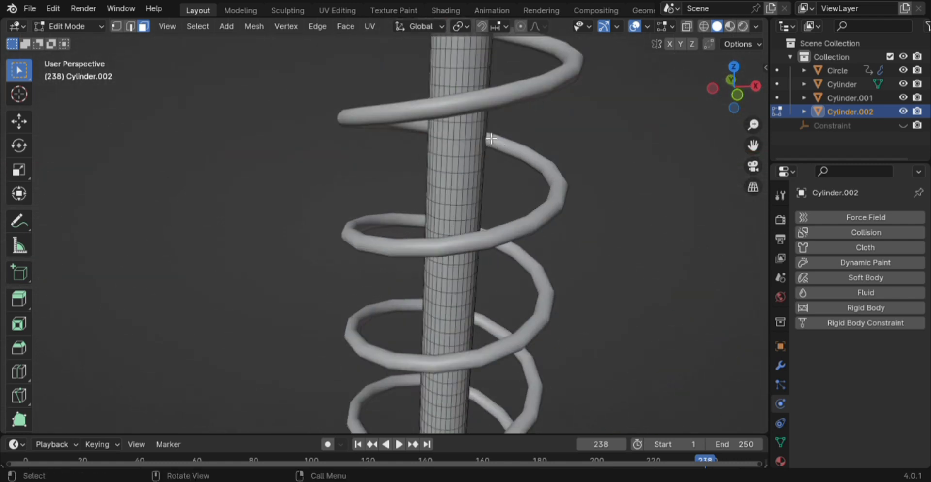
scroll(491, 137, down, 6)
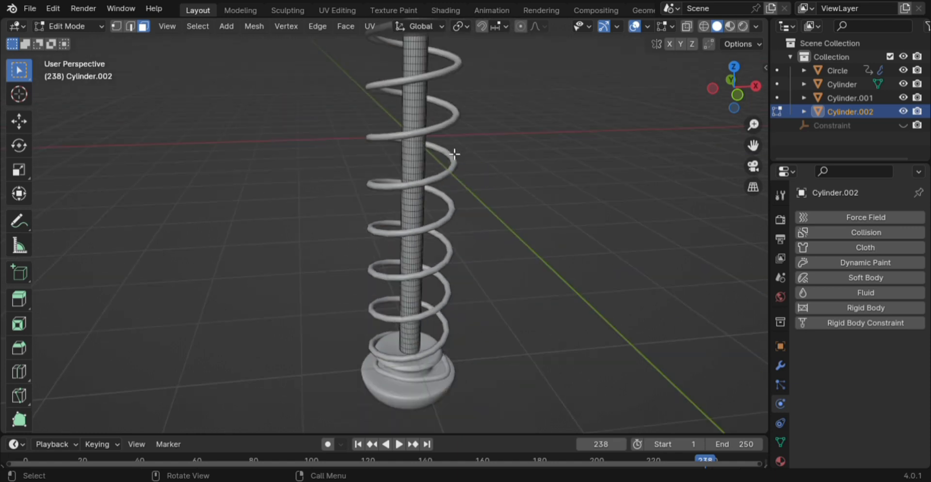
middle_drag(410, 165, 451, 150)
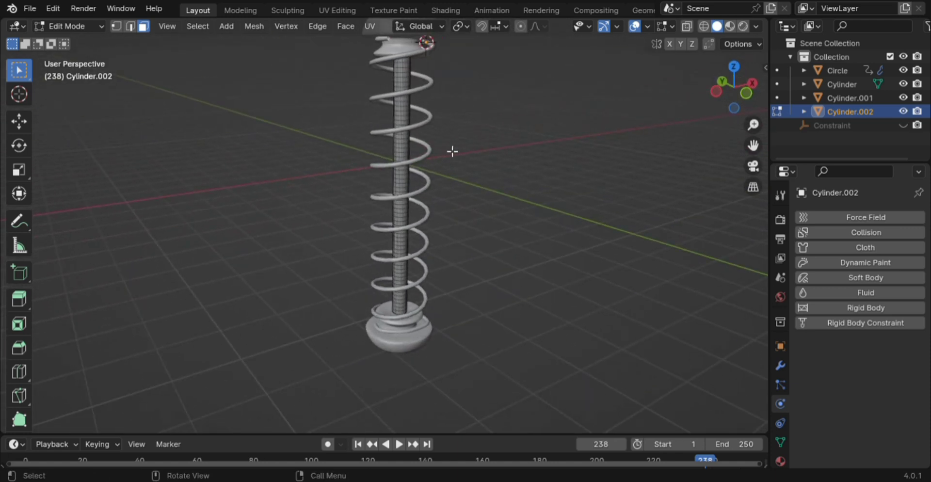
key(Tab)
scroll(530, 179, down, 4)
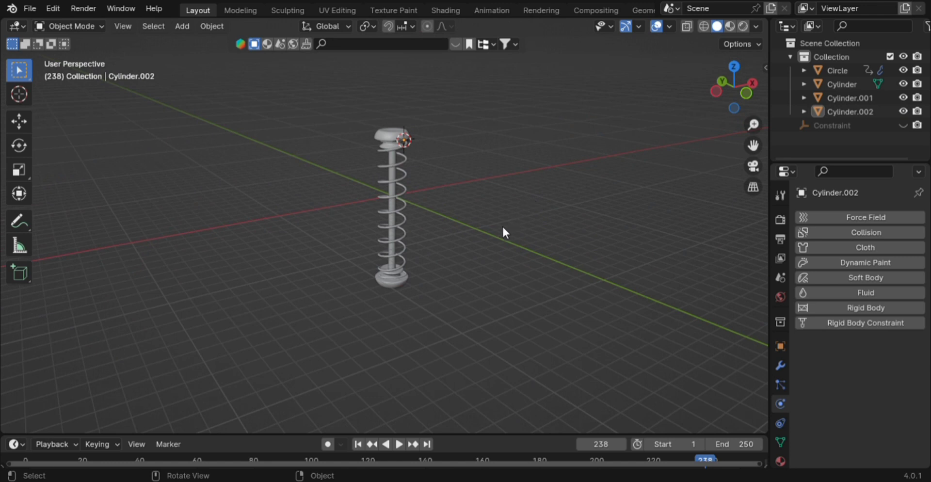
Play the animation to check how the central rod fits the moving lower cap and coil, and stop playback
middle_drag(464, 211, 426, 224)
key(space)
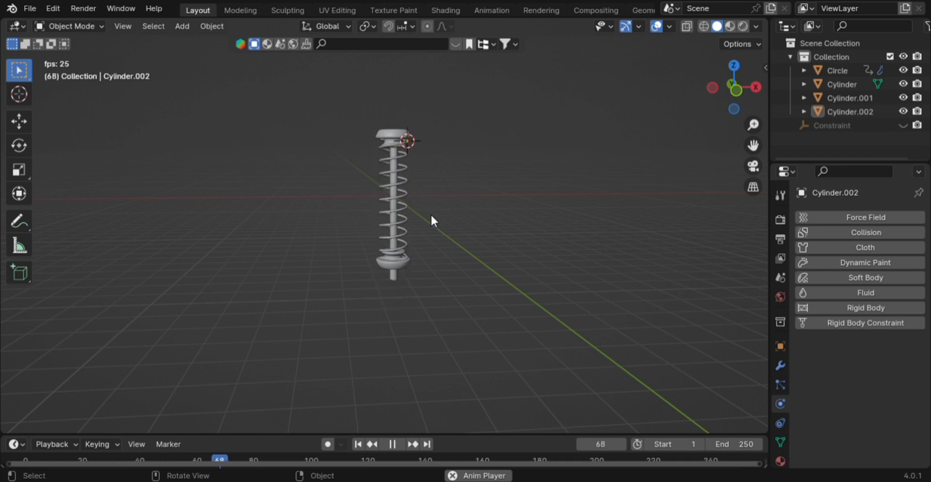
key(space)
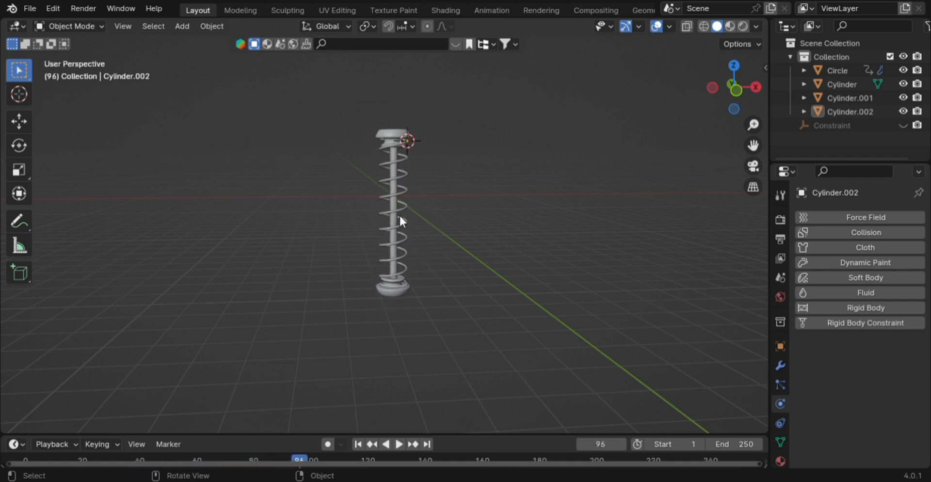
Select the central rod running through the coil in Object Mode
click(395, 191)
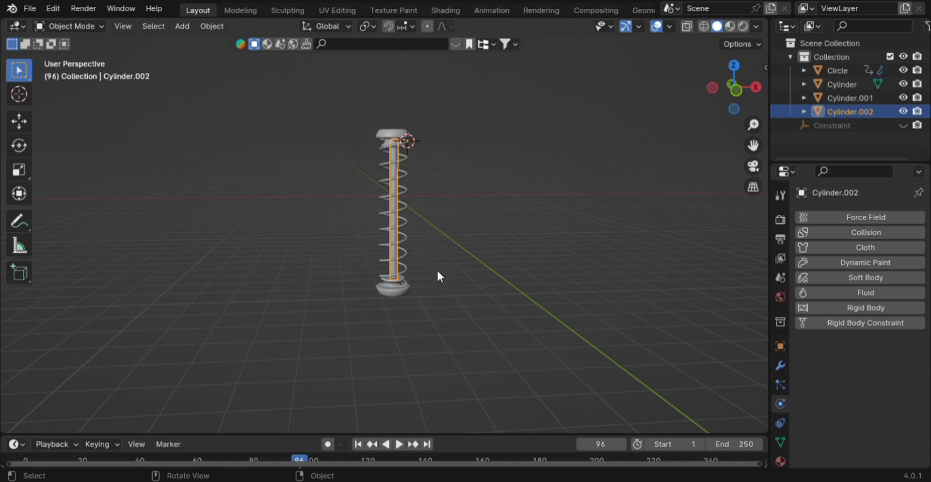
scroll(406, 224, up, 5)
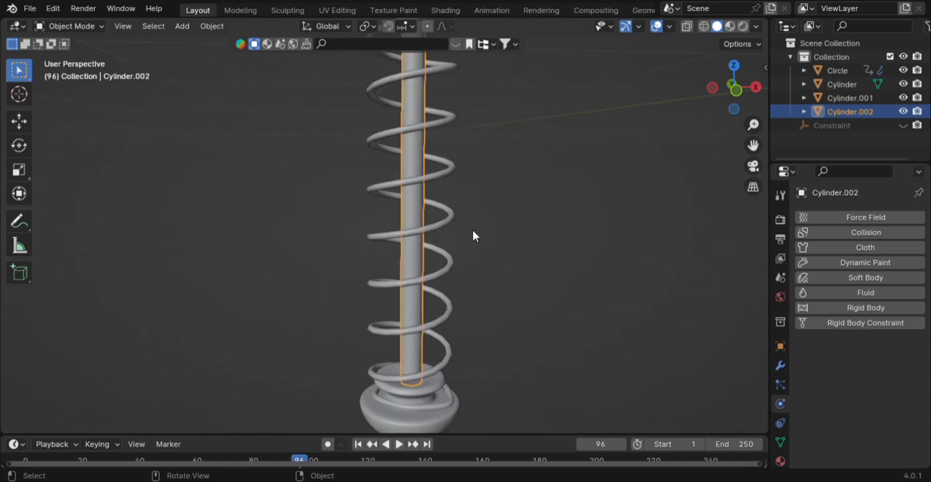